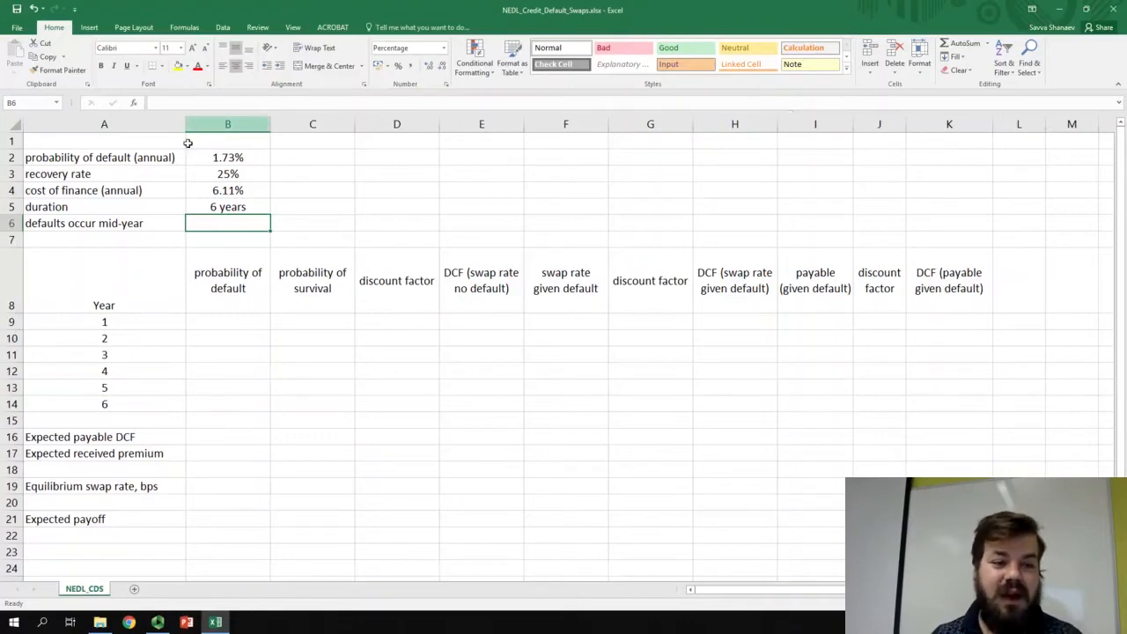
- Examine the default probability, recovery rate, cost of finance and duration assumptions in B2:B5
left_click(220, 158)
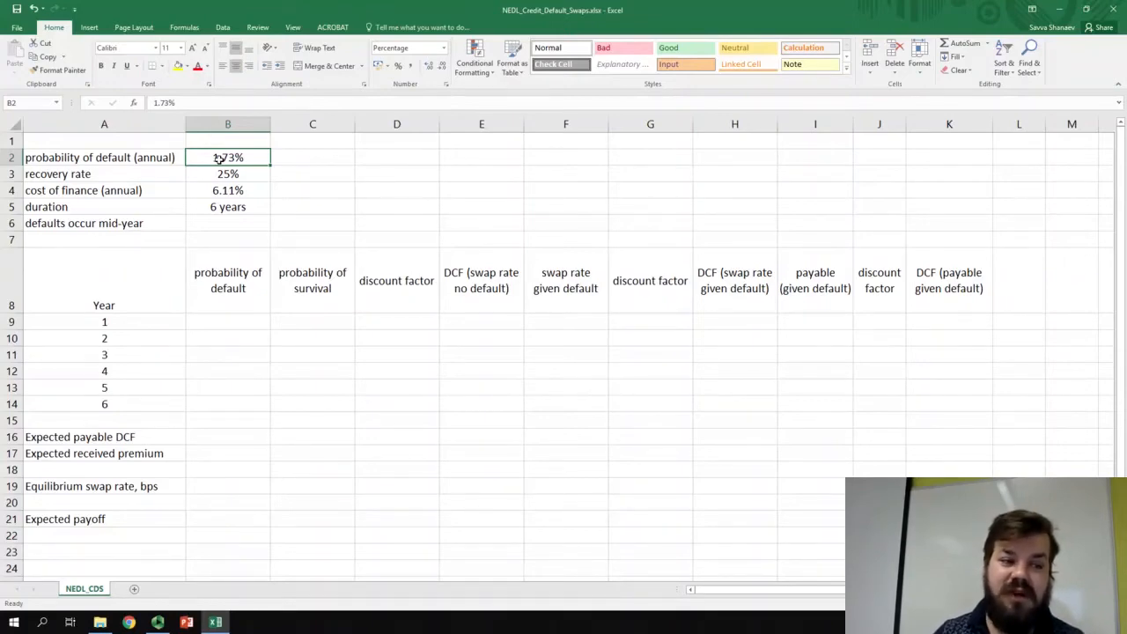
left_click(210, 174)
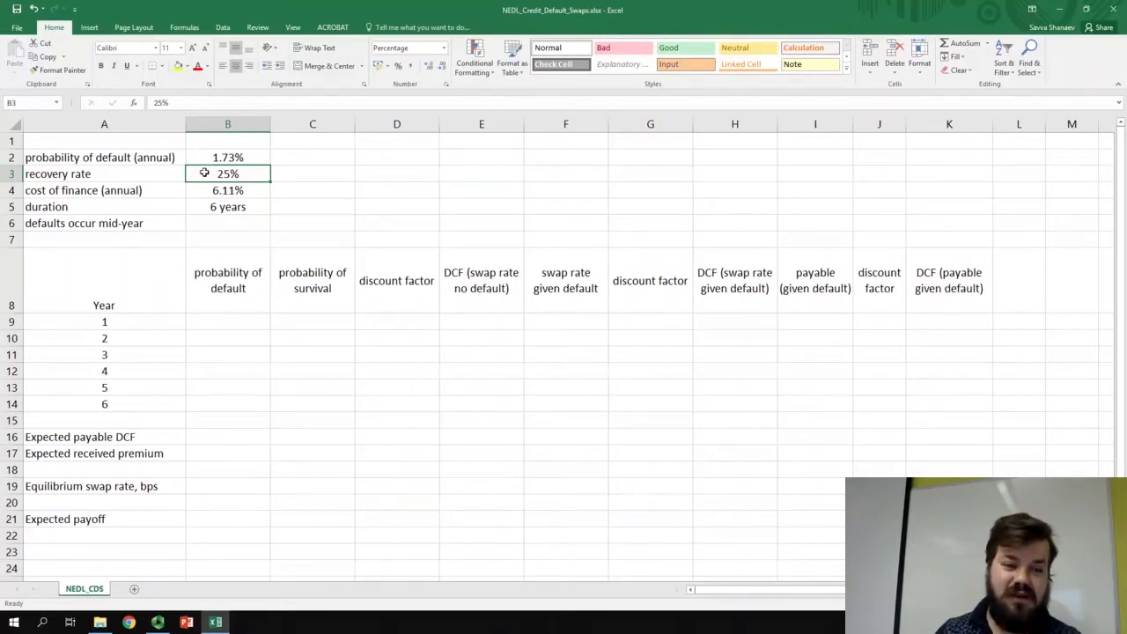
left_click(201, 192)
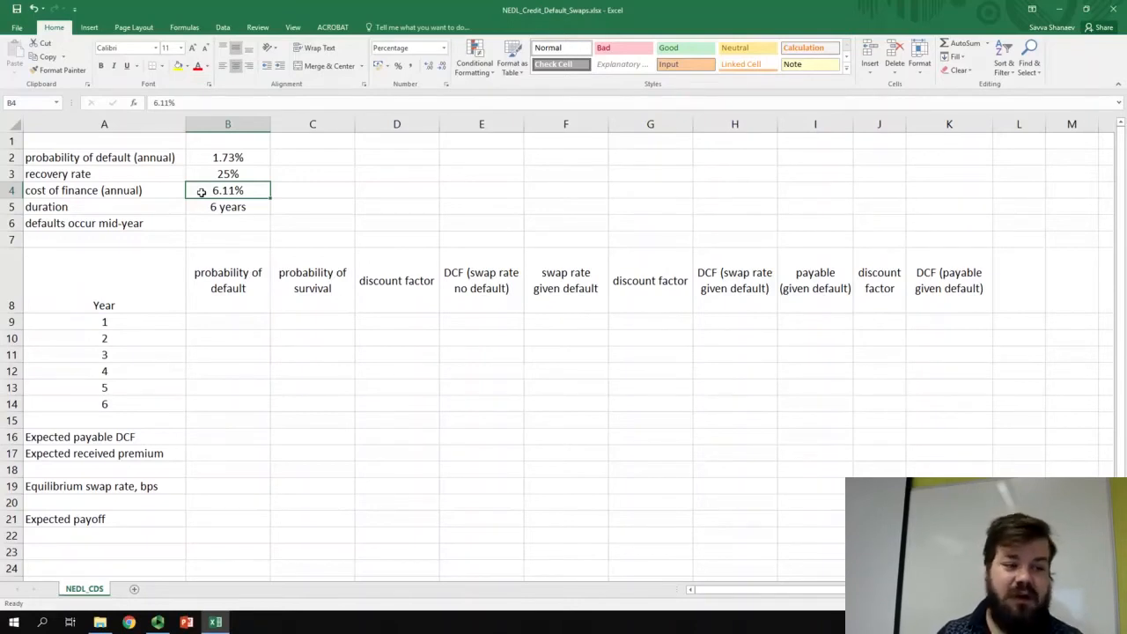
left_click(204, 205)
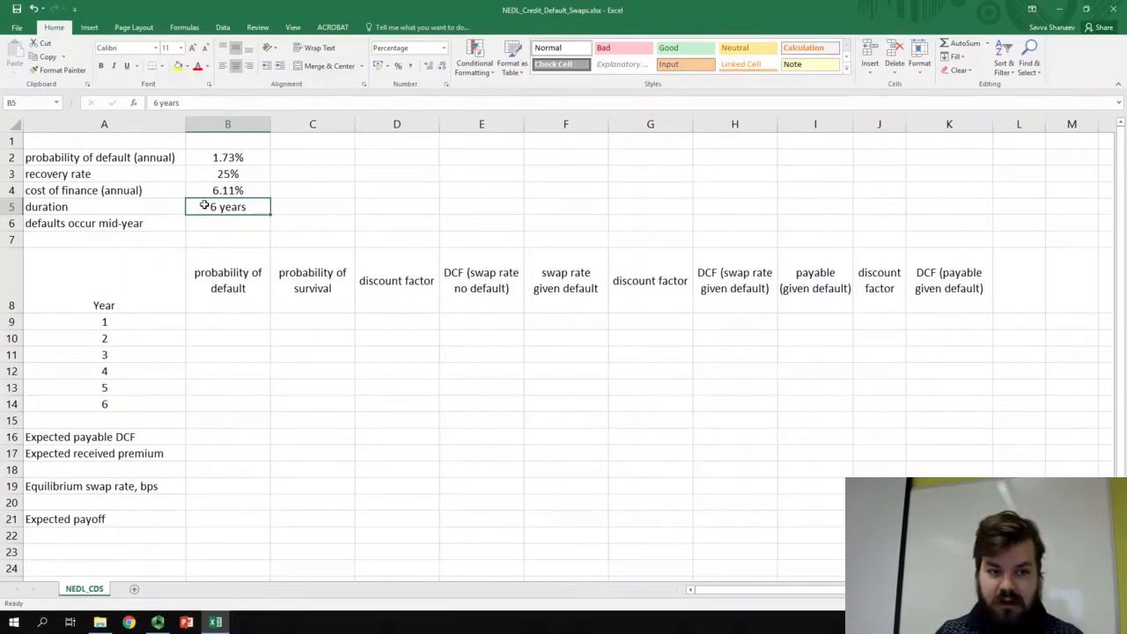
left_click_drag(211, 158, 220, 205)
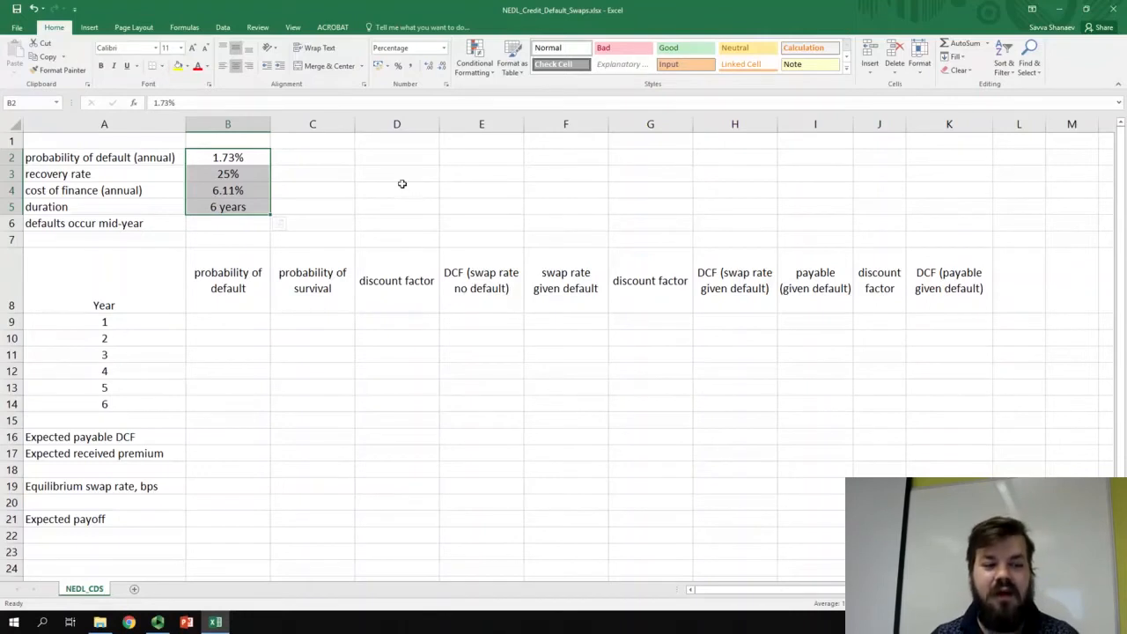
- Link year 1's probability of default in B9 to B2 and calculate its probability of survival in C9 as =1-B9
left_click(233, 320)
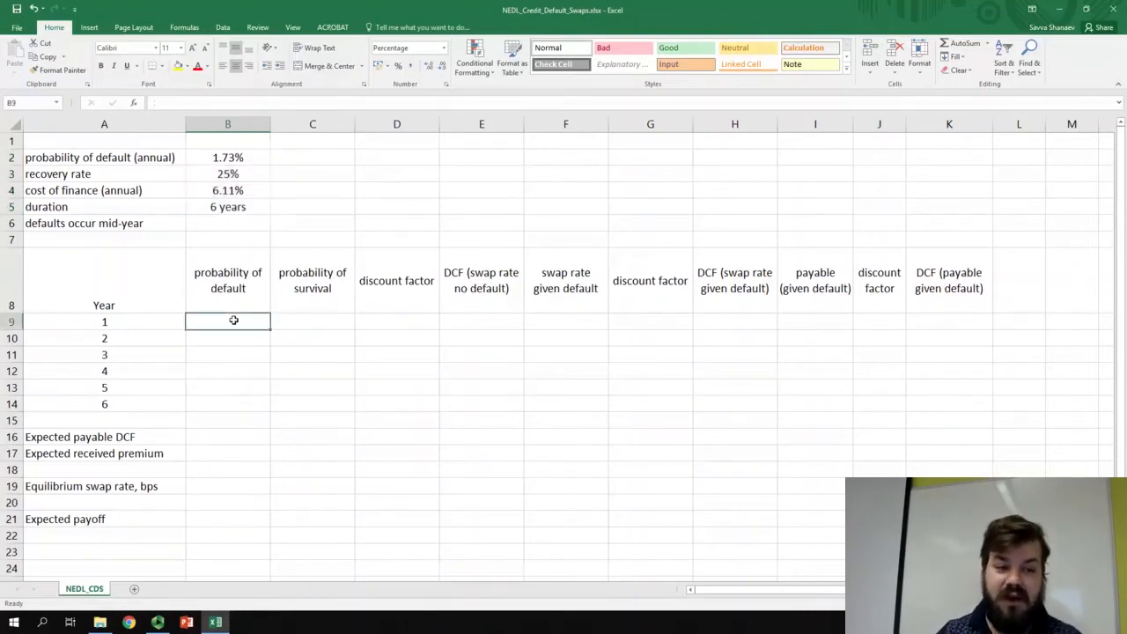
type("=")
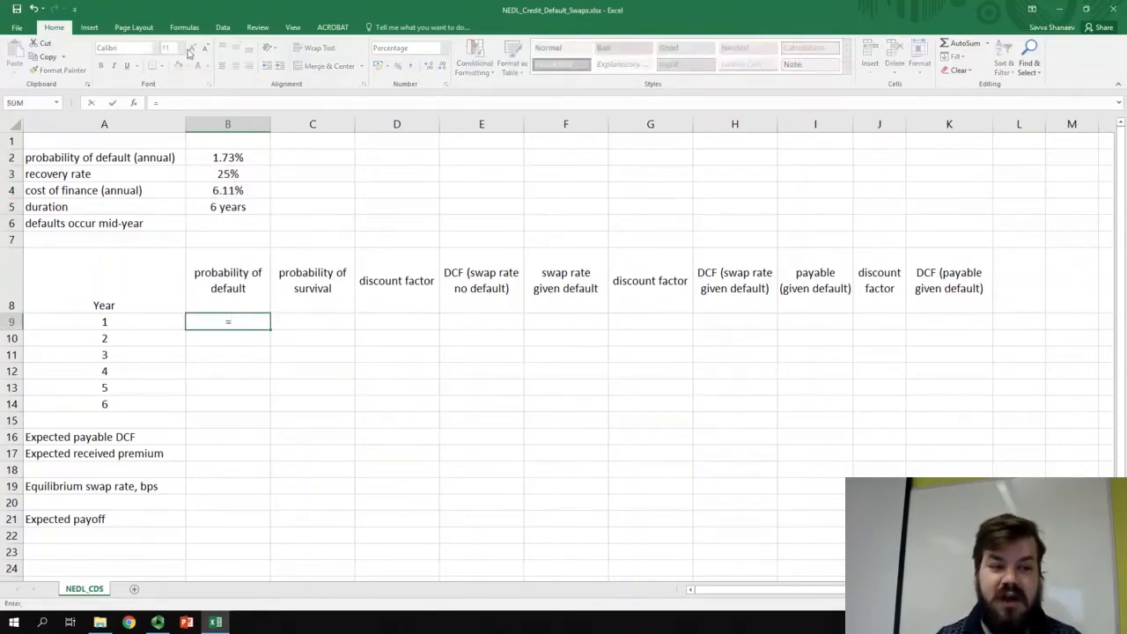
left_click(222, 157)
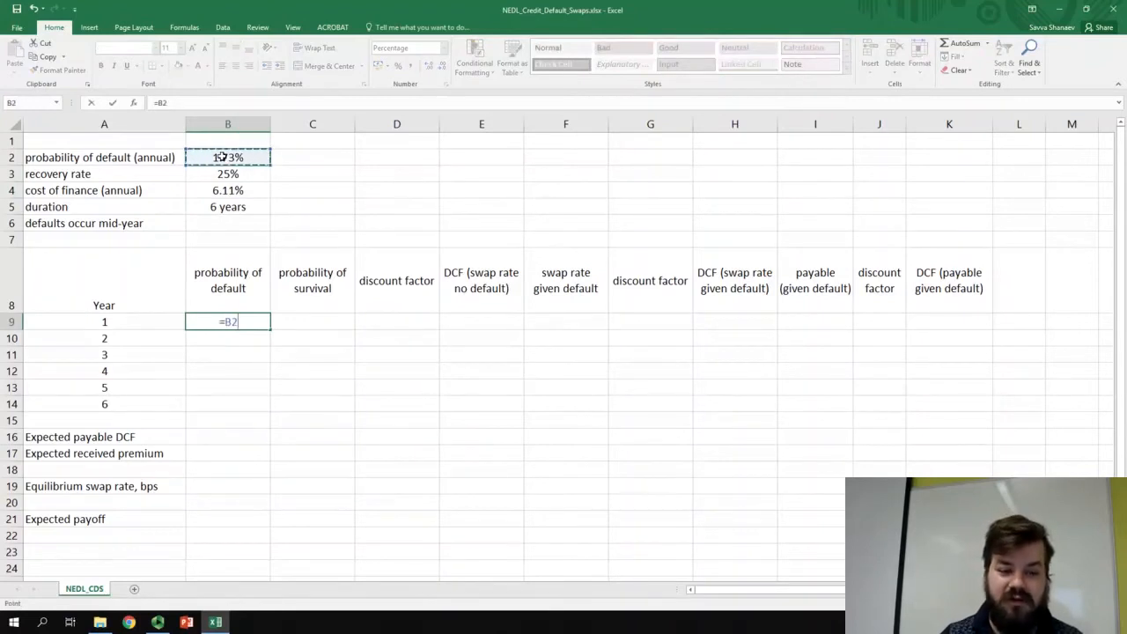
key("Return")
key("Right")
key("Up")
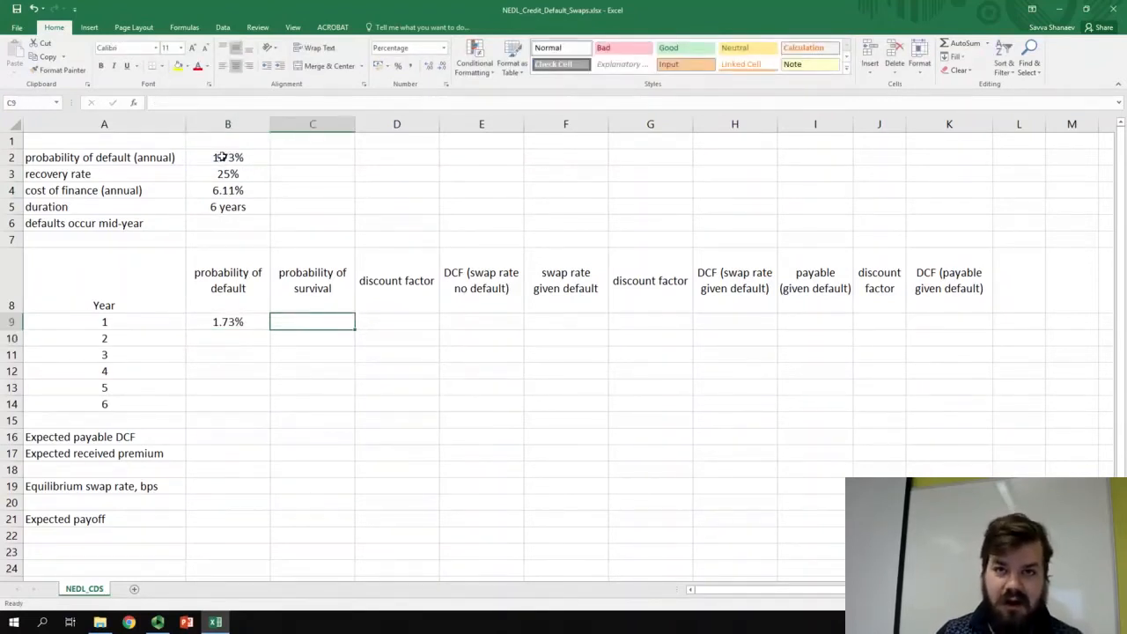
type("=1-")
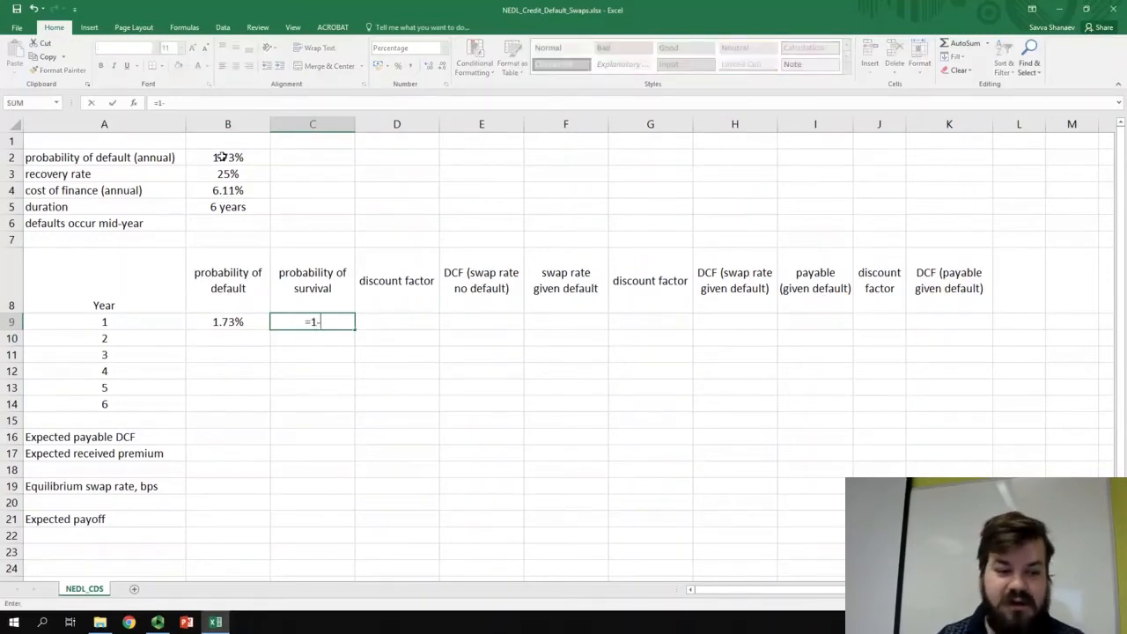
left_click(234, 322)
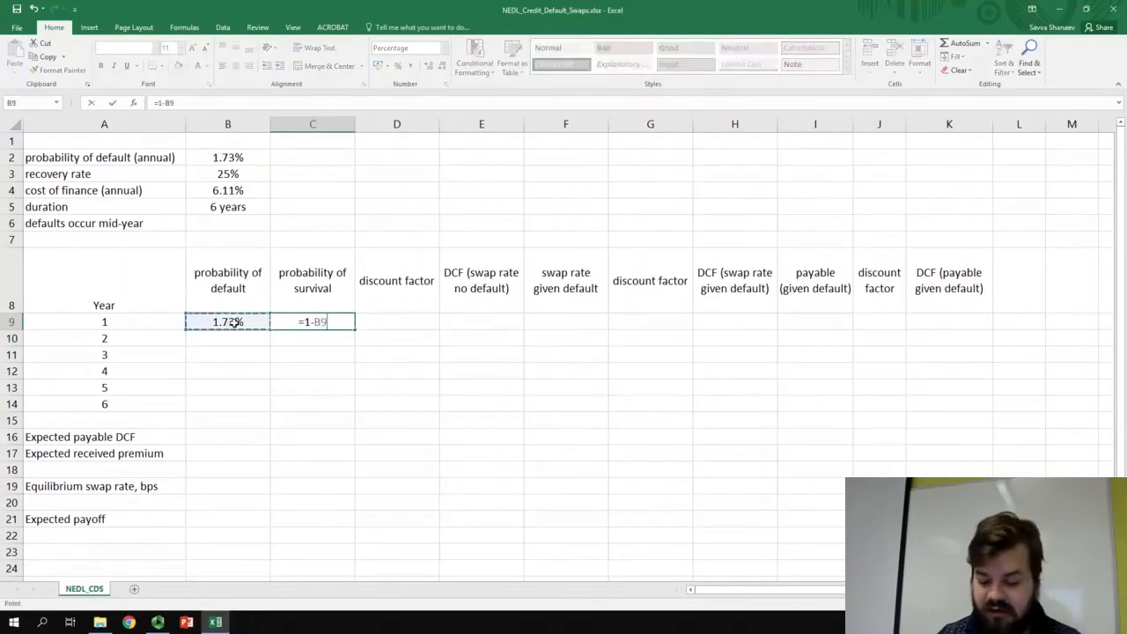
key("Return")
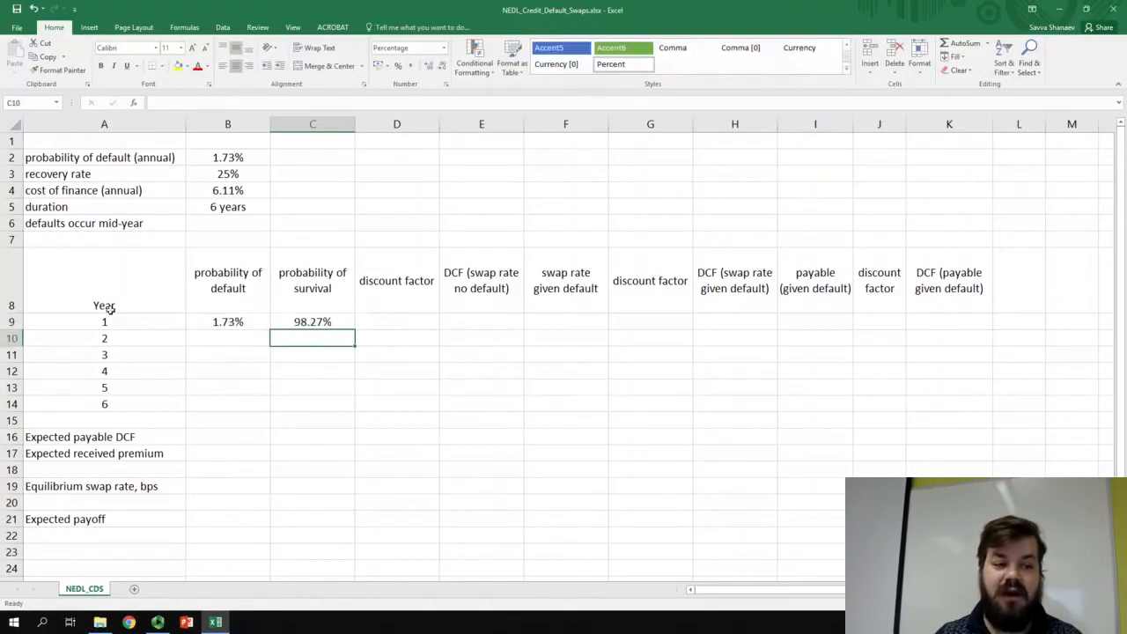
- Calculate year 2's probability of default in B10 with =C9*$B$2, keeping the annual default probability as an absolute reference
left_click(118, 338)
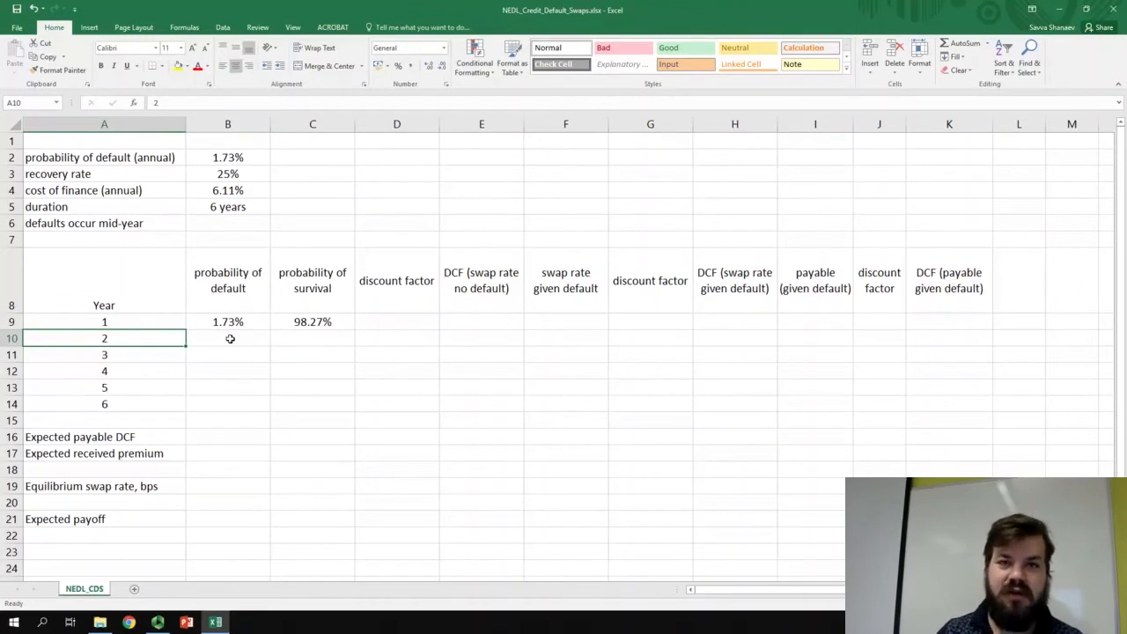
left_click(230, 339)
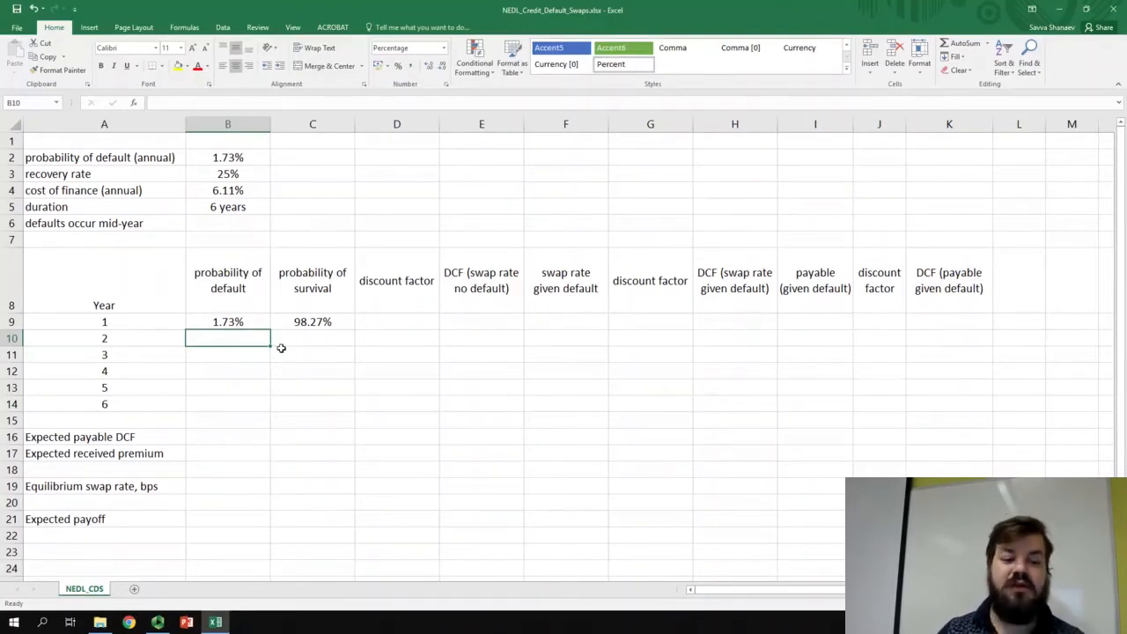
type("=")
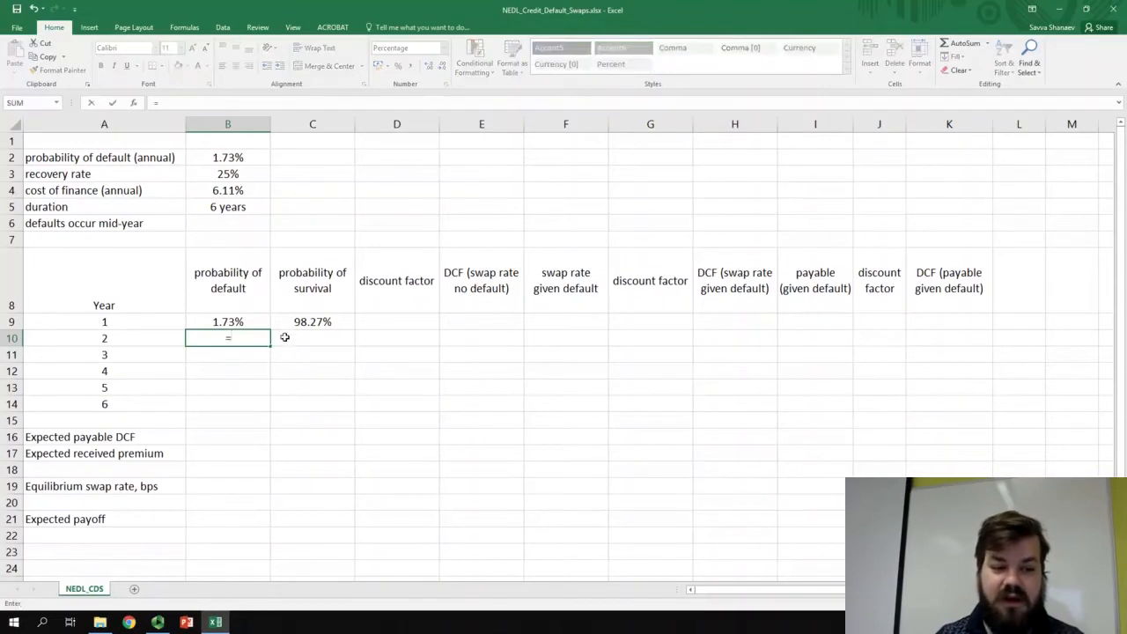
left_click(301, 323)
type("*")
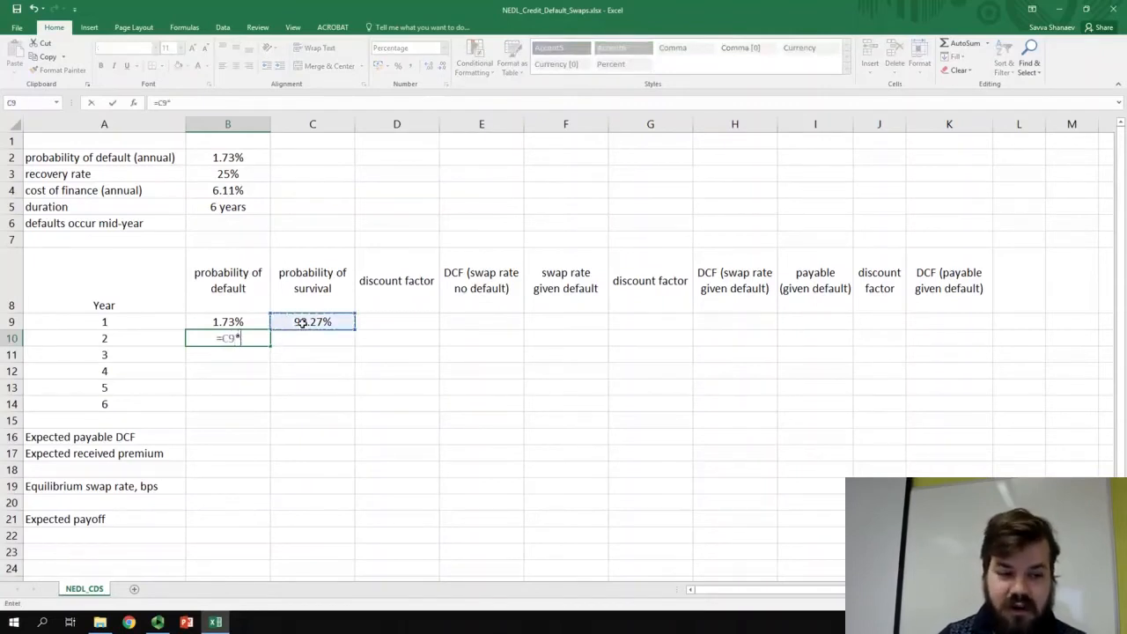
left_click(242, 158)
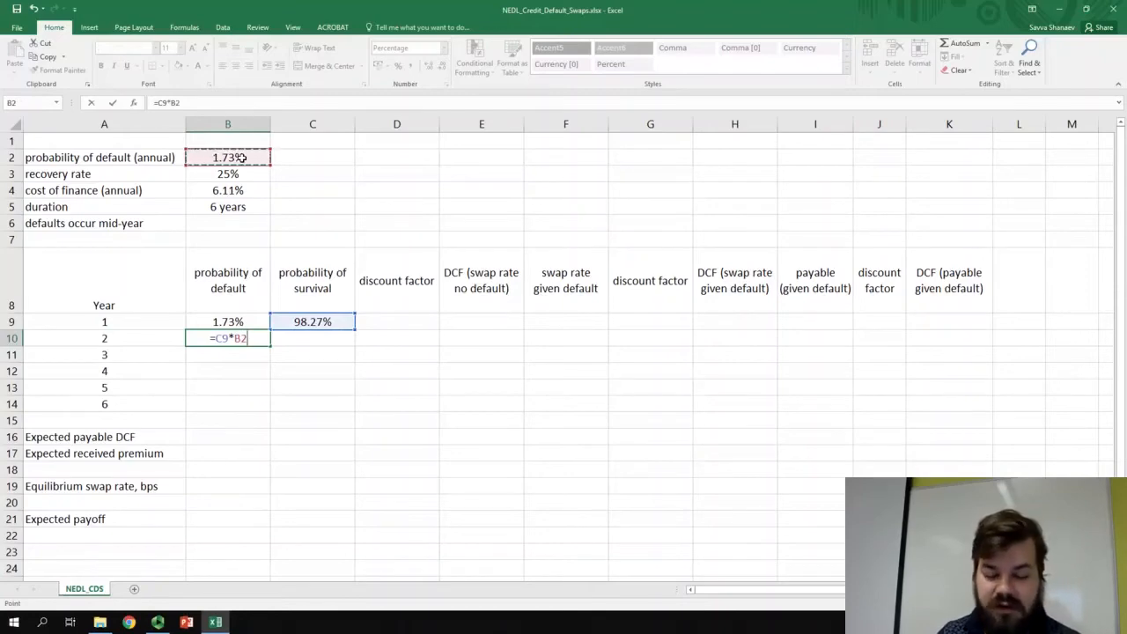
key("F4")
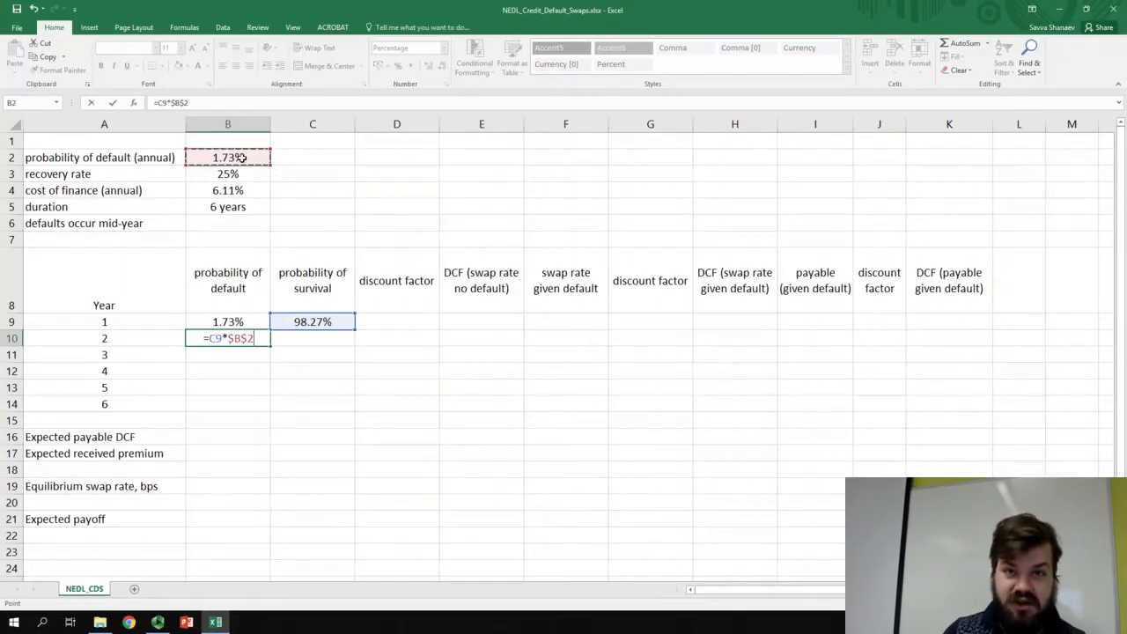
key("Return")
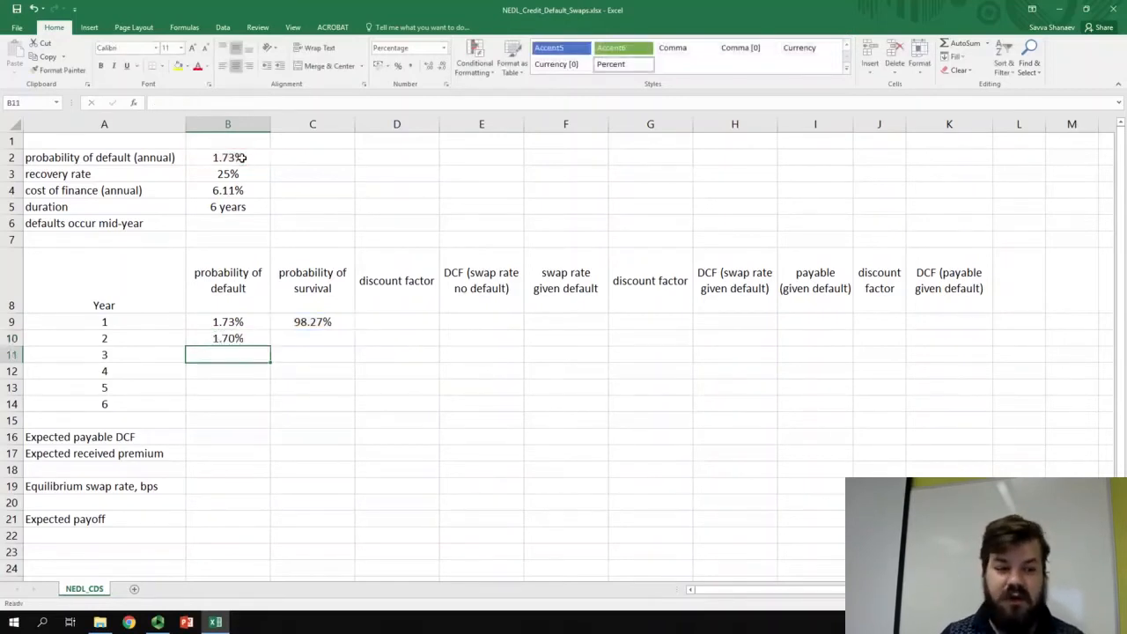
key("Up")
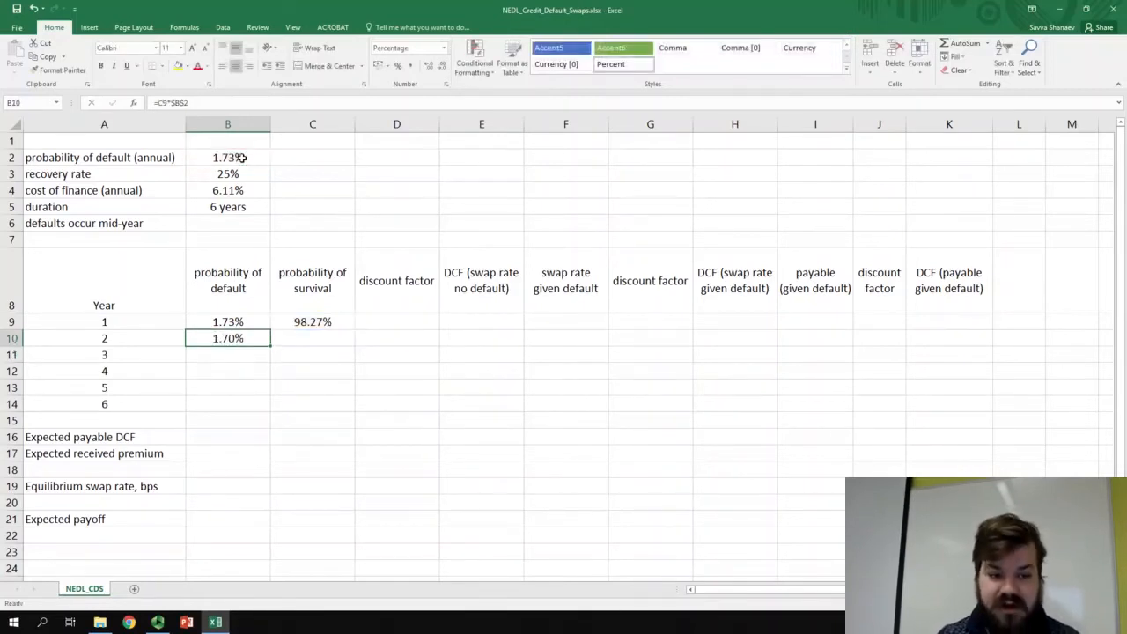
- Calculate year 2's probability of survival in C10 with the formula =C9-B10
left_click(290, 318)
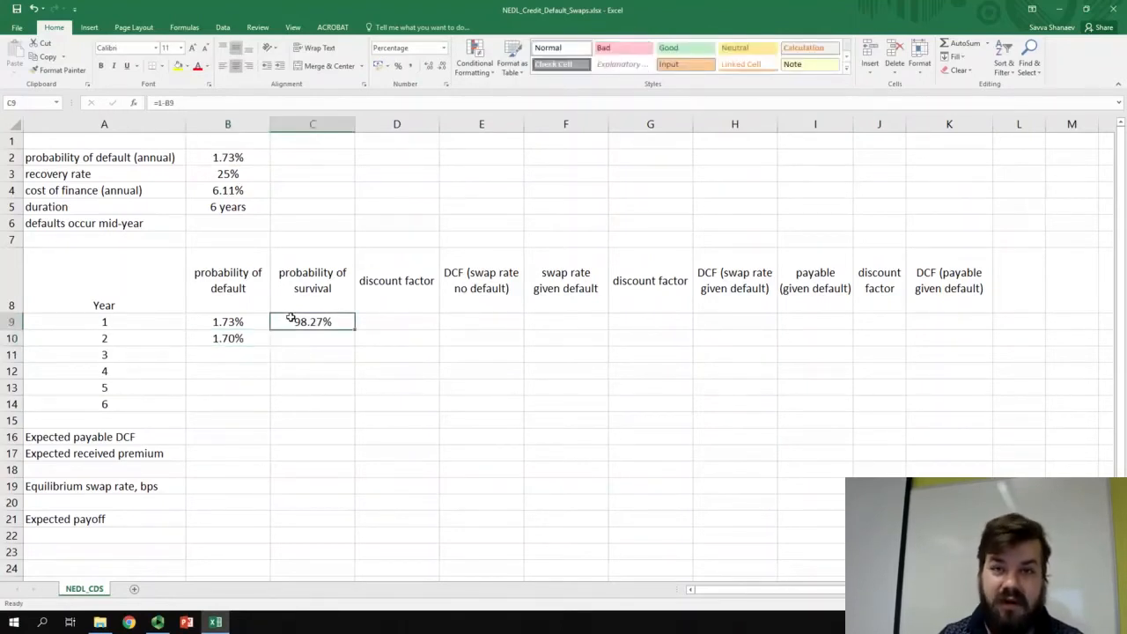
left_click(297, 336)
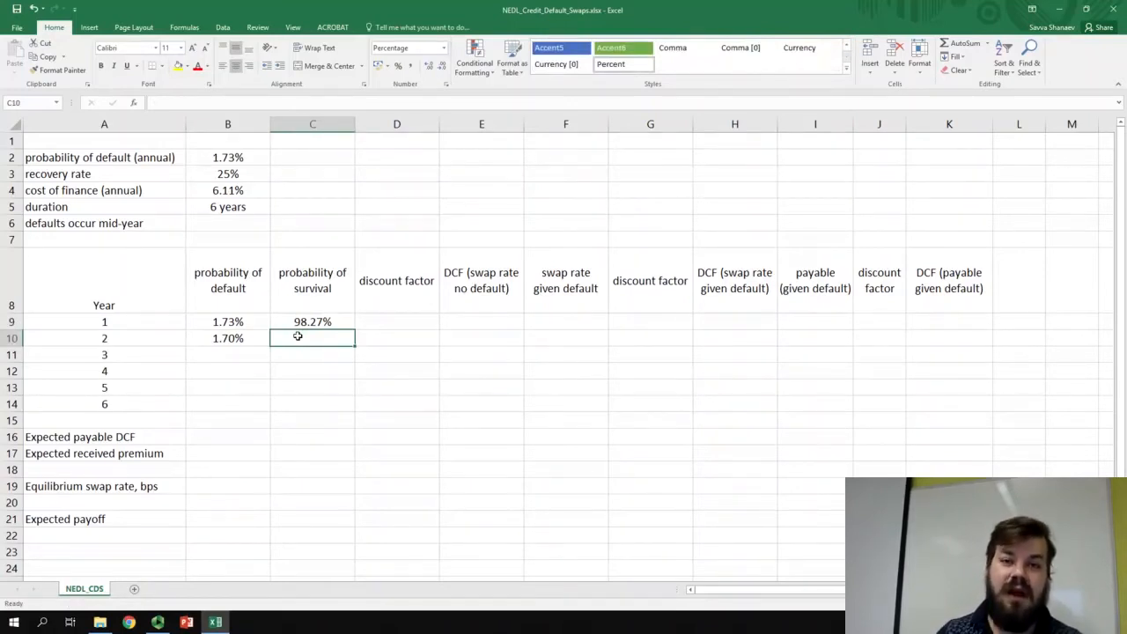
type("=")
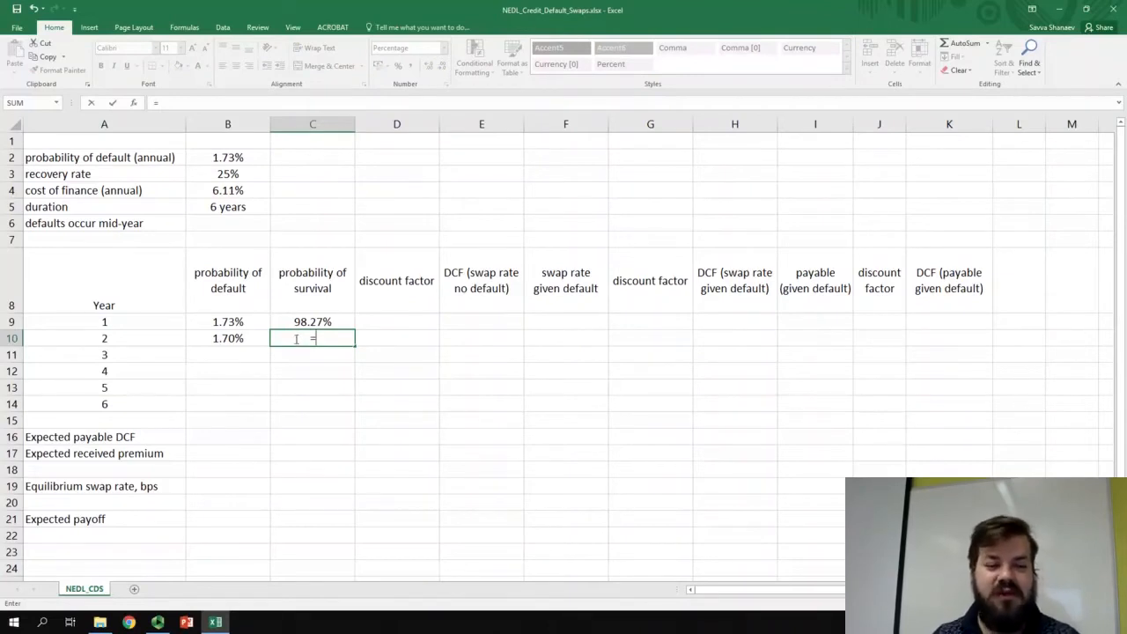
left_click(305, 321)
type("-")
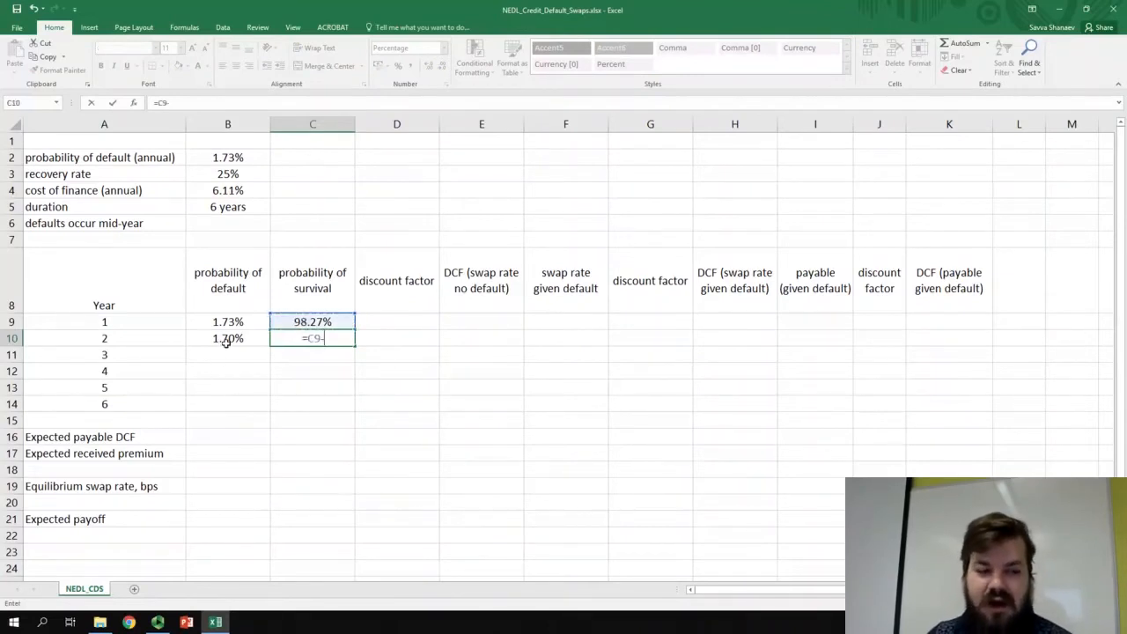
left_click(228, 339)
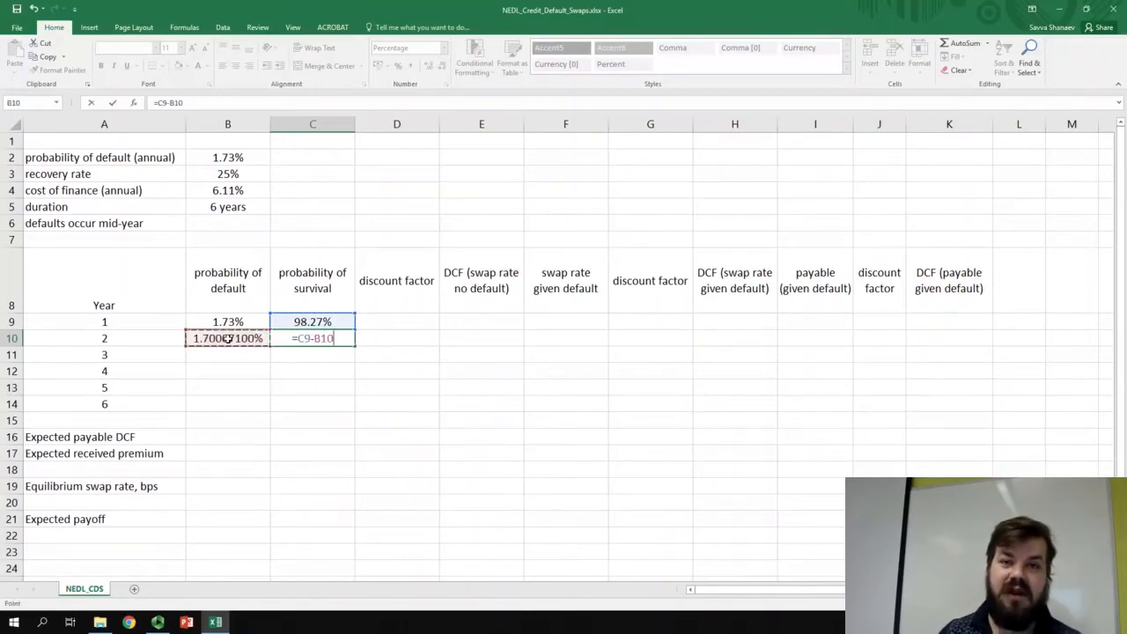
key("Return")
- Copy the year 2 default and survival formulas in B10:C10 down through year 6 and review the survival probabilities
left_click_drag(228, 339, 278, 346)
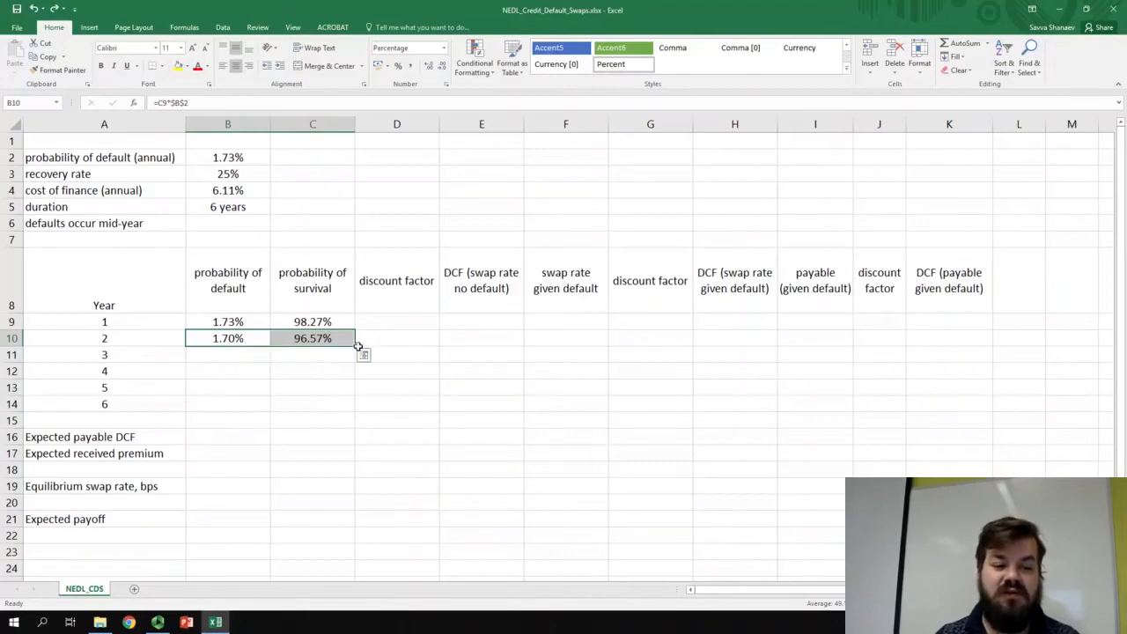
left_click_drag(355, 347, 346, 415)
left_click(428, 423)
left_click(314, 403)
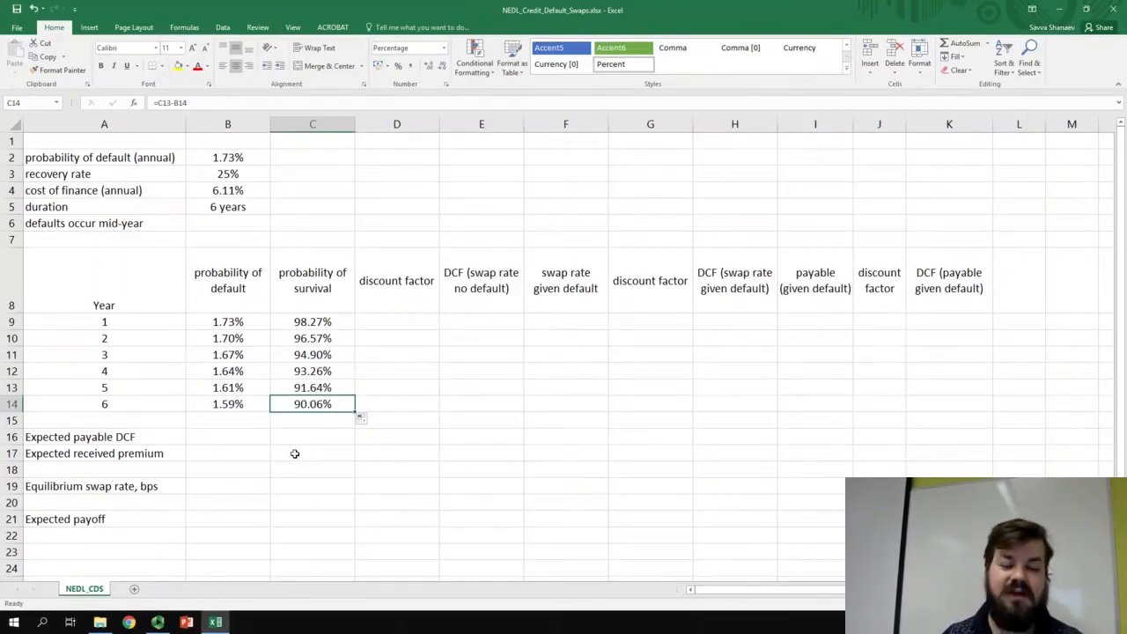
left_click_drag(308, 322, 314, 403)
left_click(314, 403)
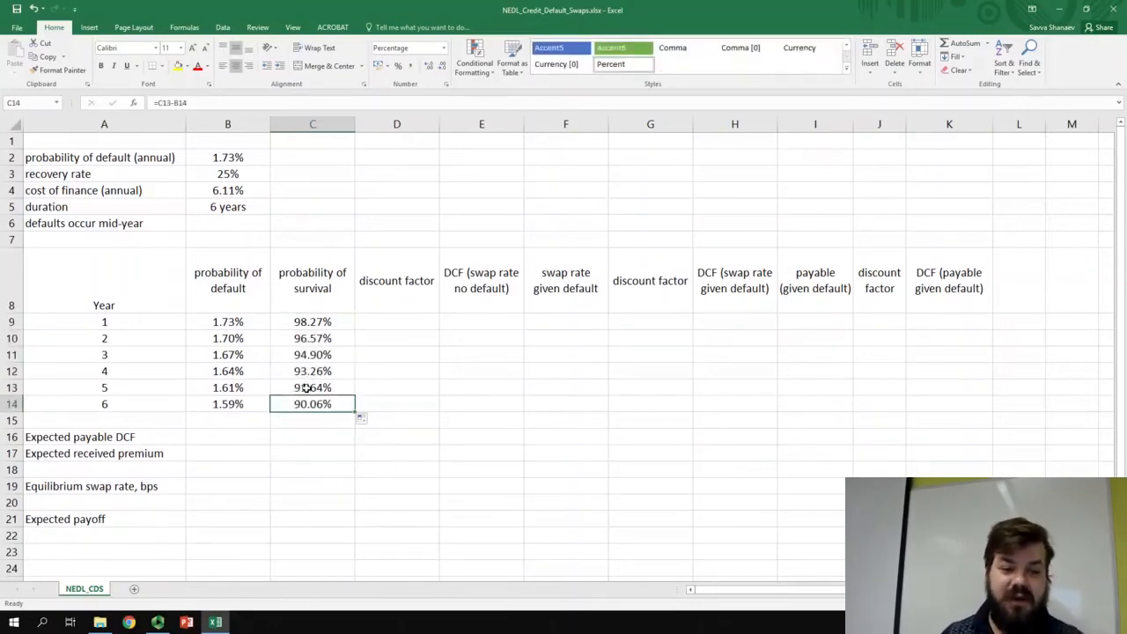
- Calculate the first discount factor column in D9 with =1/(1+$B$4)^A9 and fill it down through year 6
left_click(422, 398)
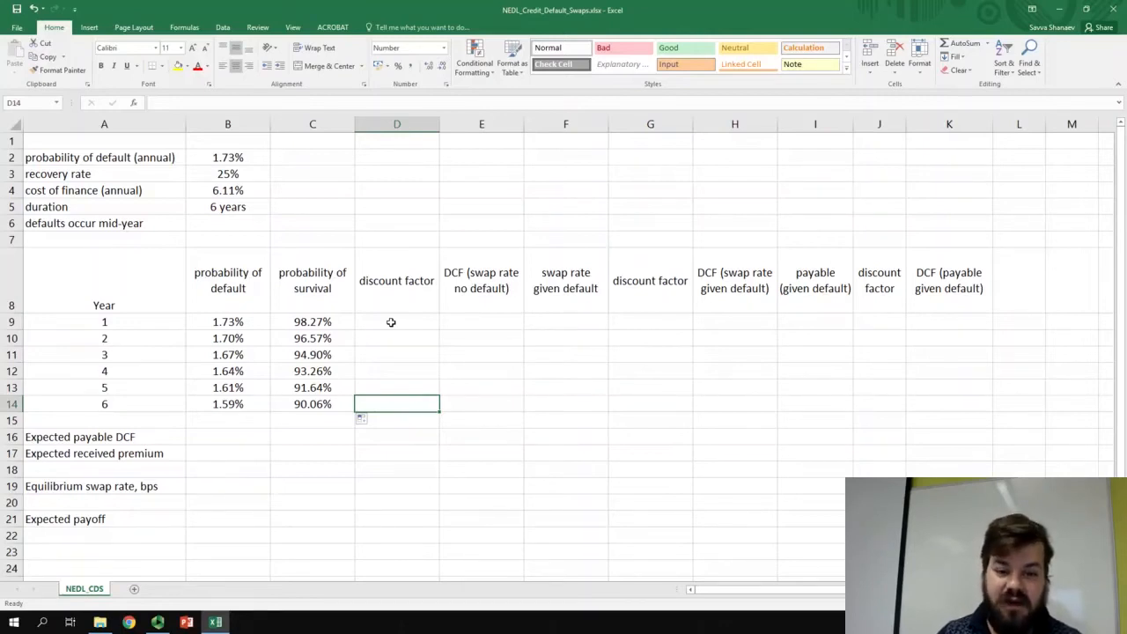
key("Up")
key("Up")
key("Up")
key("Up")
key("Up")
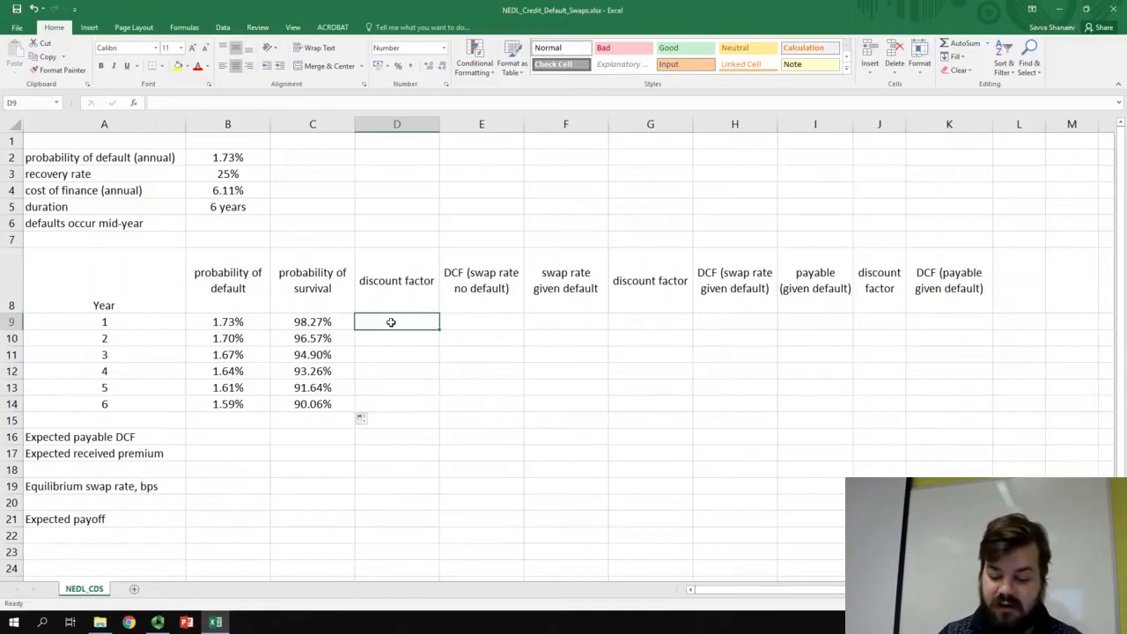
type("=1/(1+")
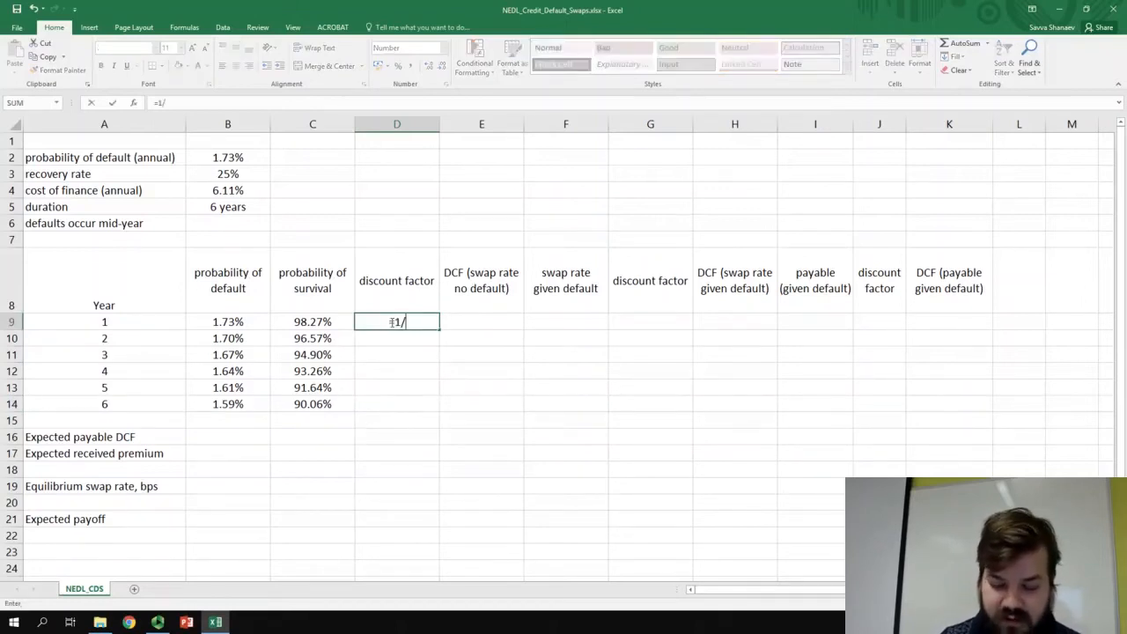
left_click(242, 191)
key("F4")
type(")")
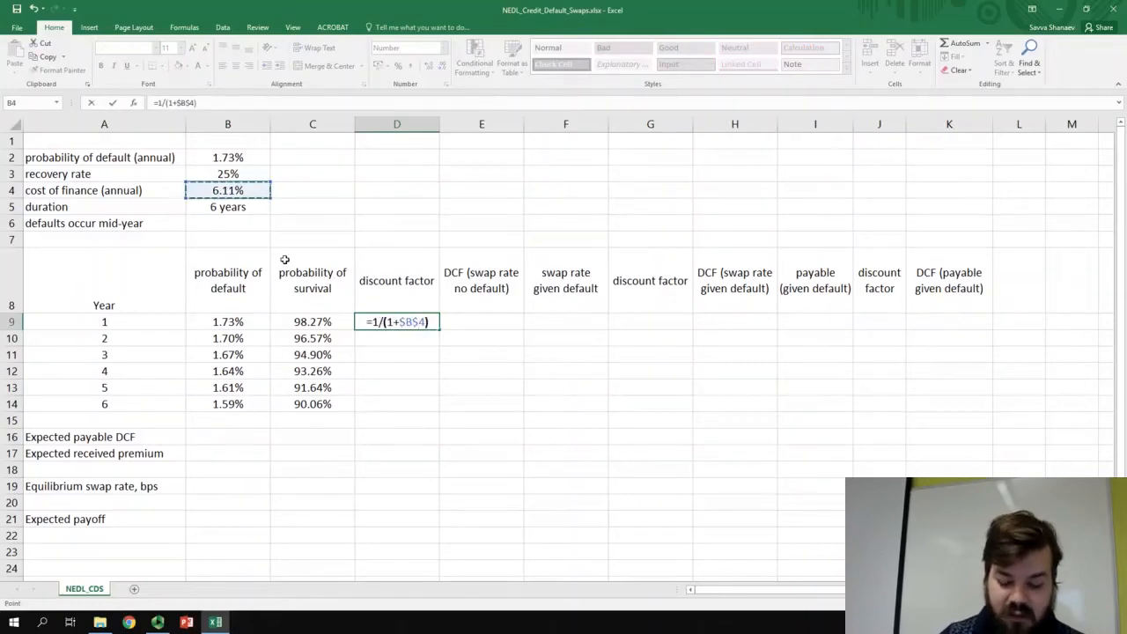
type("^")
left_click(149, 321)
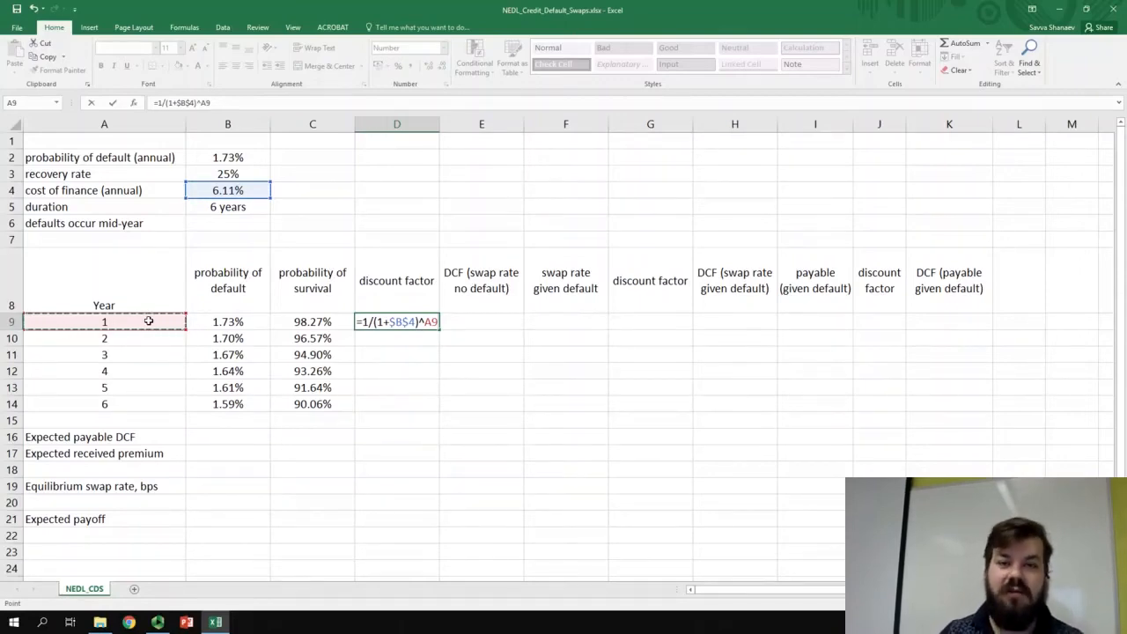
key("Return")
key("Up")
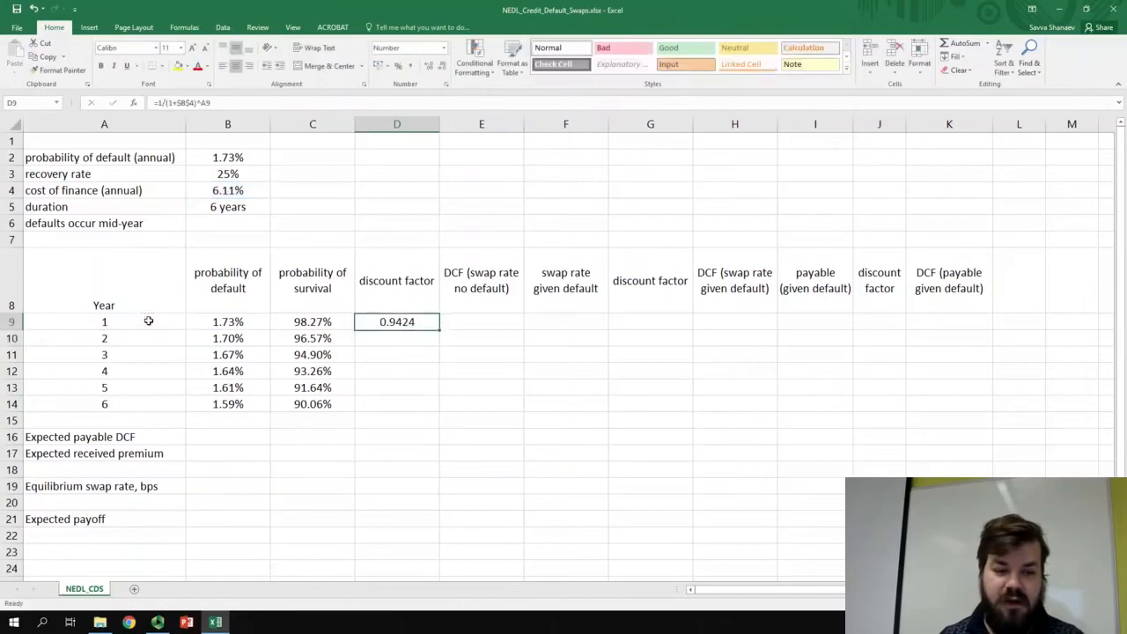
double_click(438, 331)
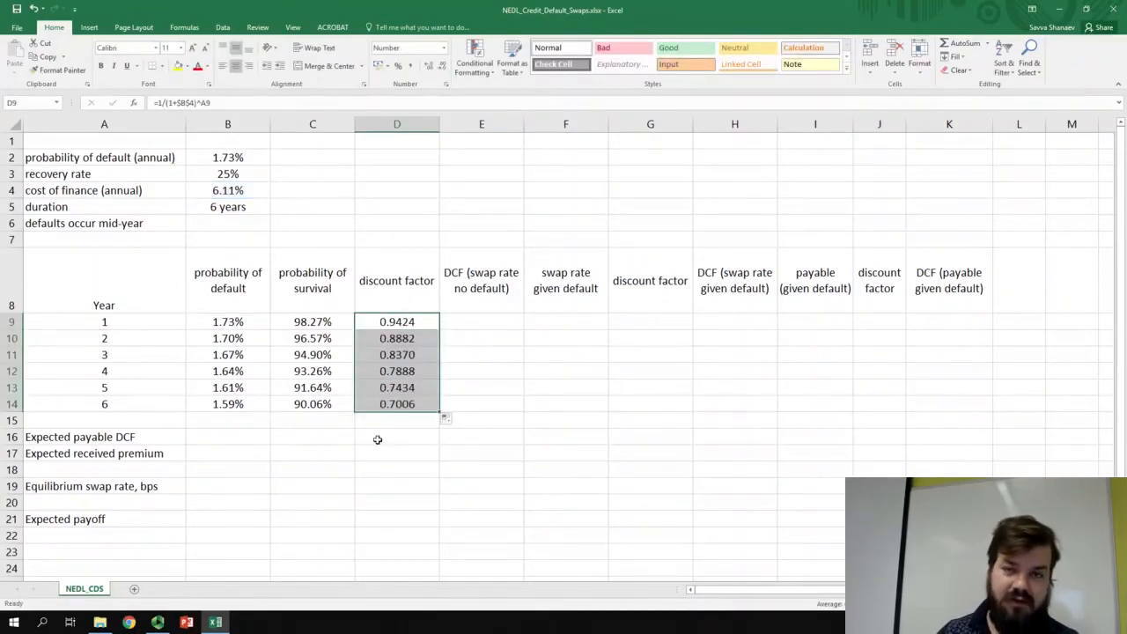
- Calculate the no-default swap rate DCF in E9 with =C9*D9 and fill it down through year 6
left_click(479, 322)
type("=")
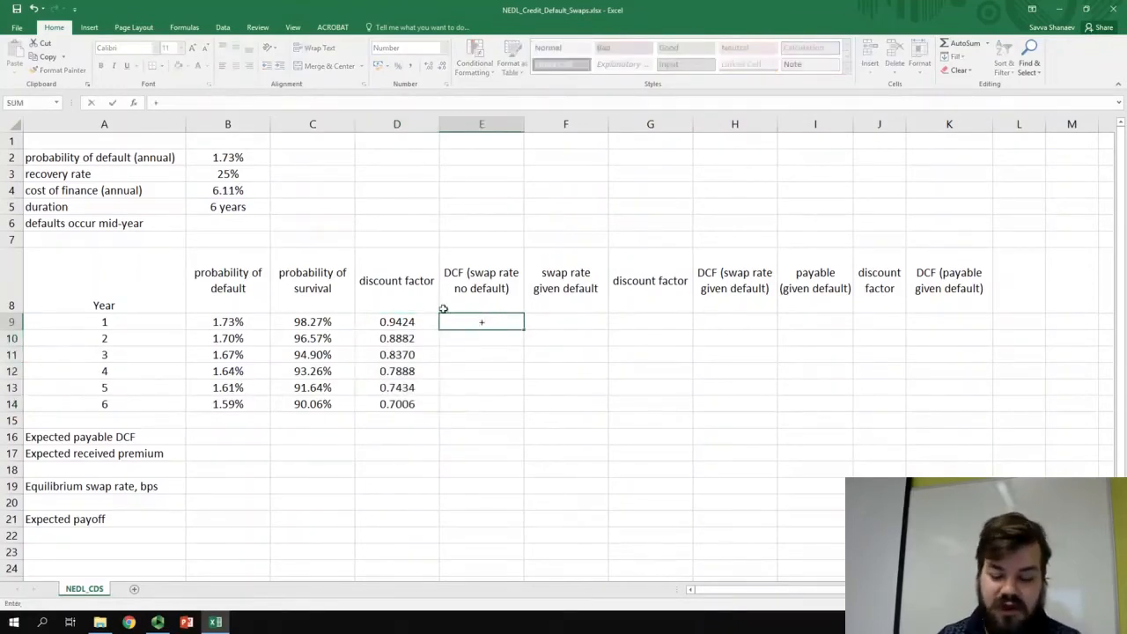
left_click(333, 321)
type("*")
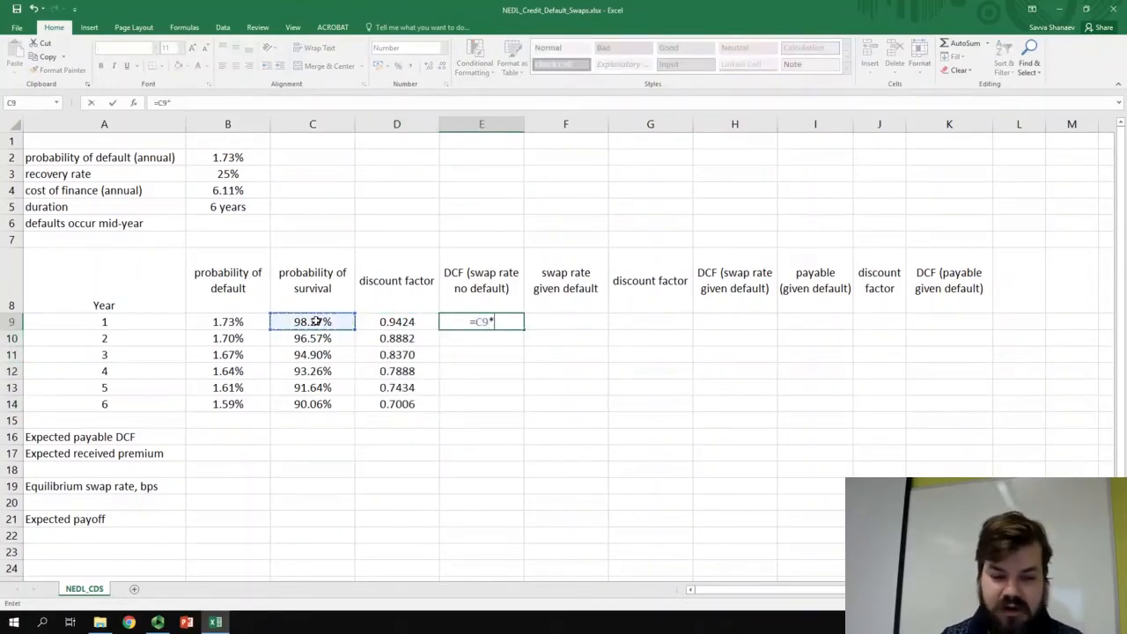
left_click(391, 324)
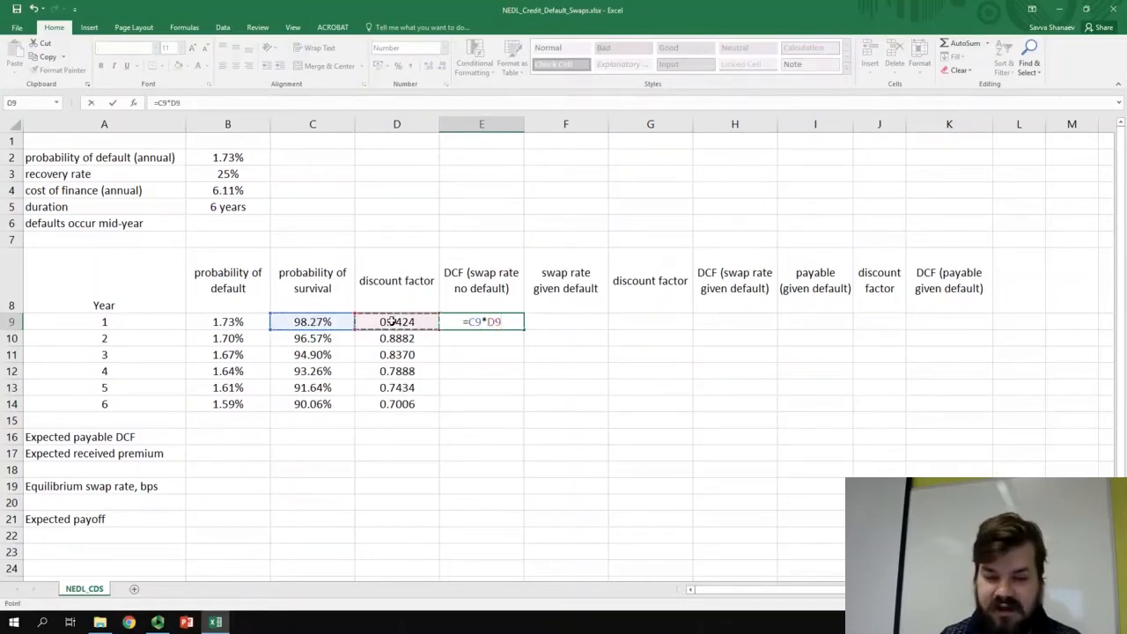
key("Return")
key("Up")
double_click(524, 330)
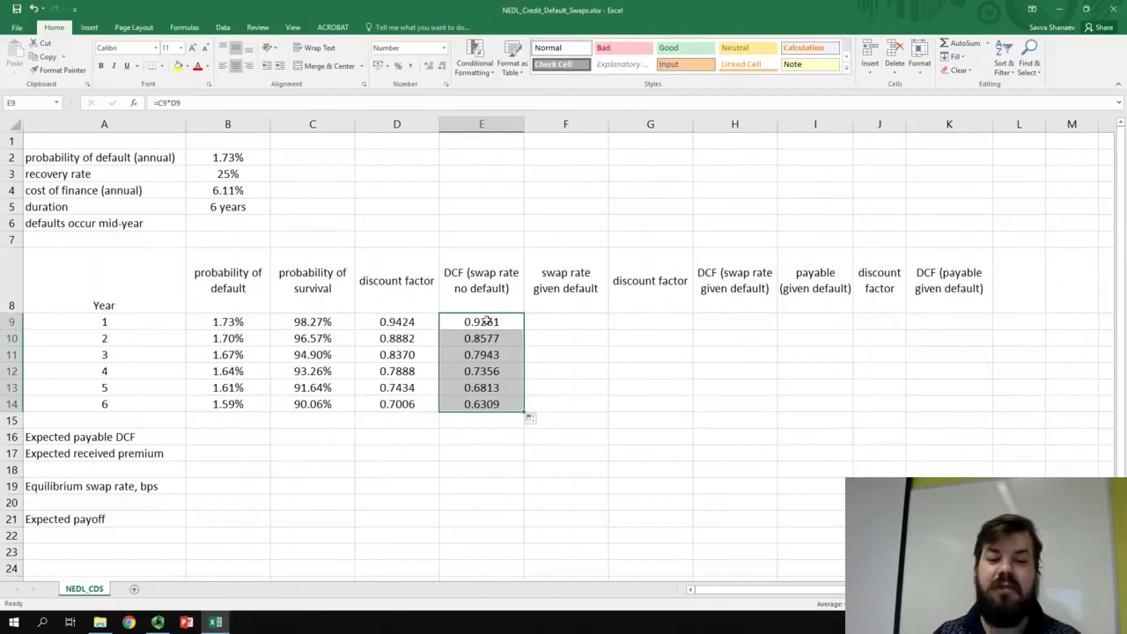
left_click_drag(487, 323, 500, 405)
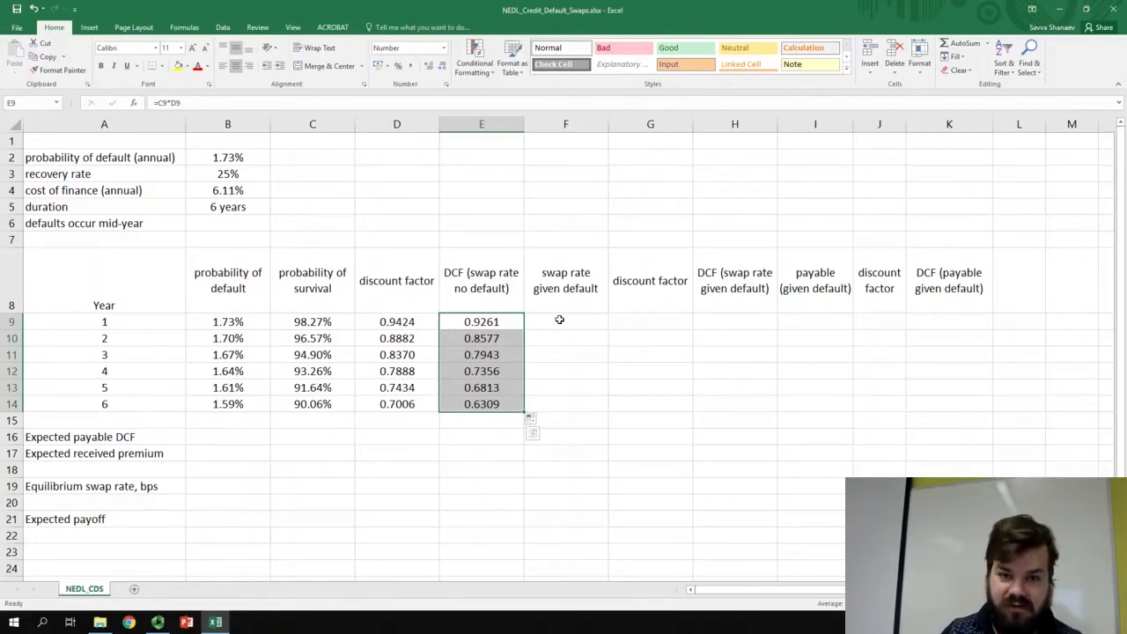
- Calculate the swap rate given default in F9 with =B9/2 and fill it down through year 6
left_click(559, 320)
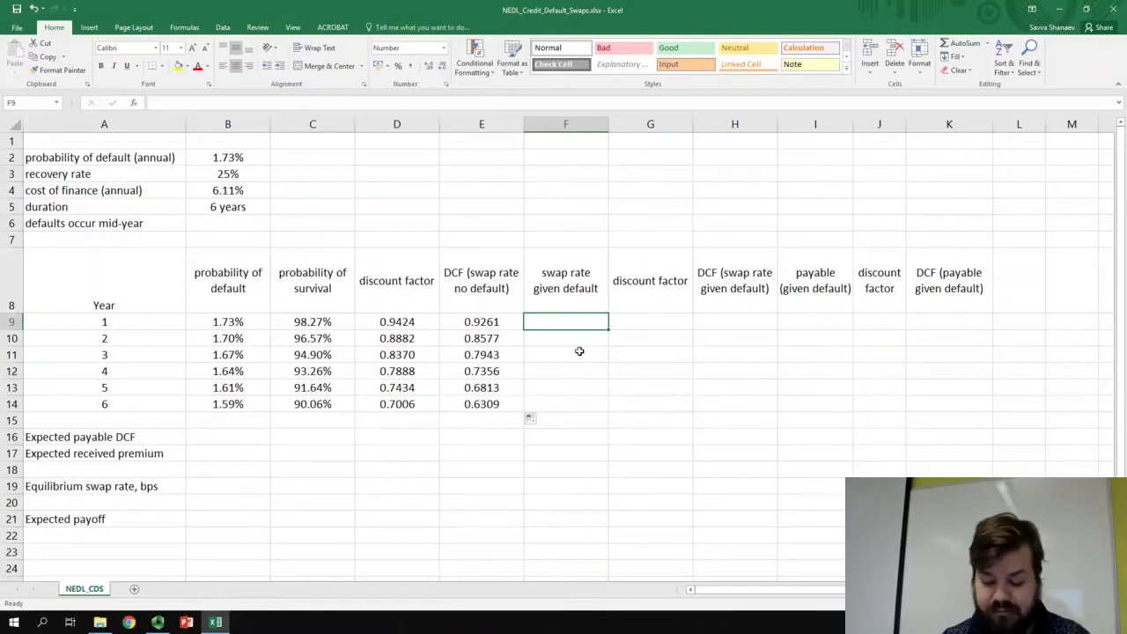
type("=")
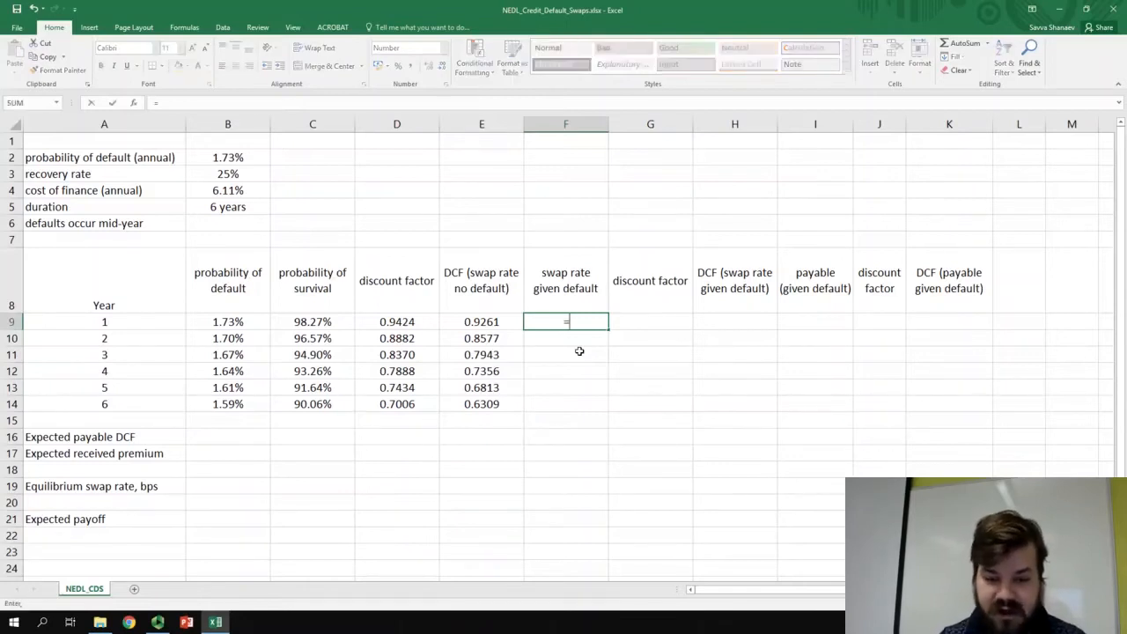
left_click(248, 322)
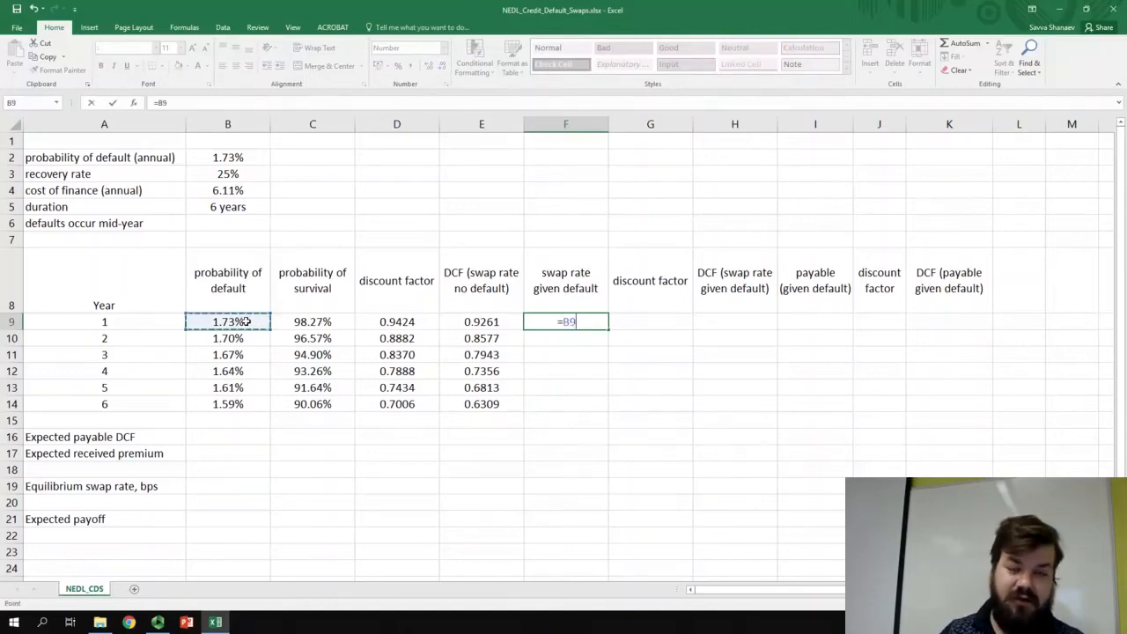
type("/")
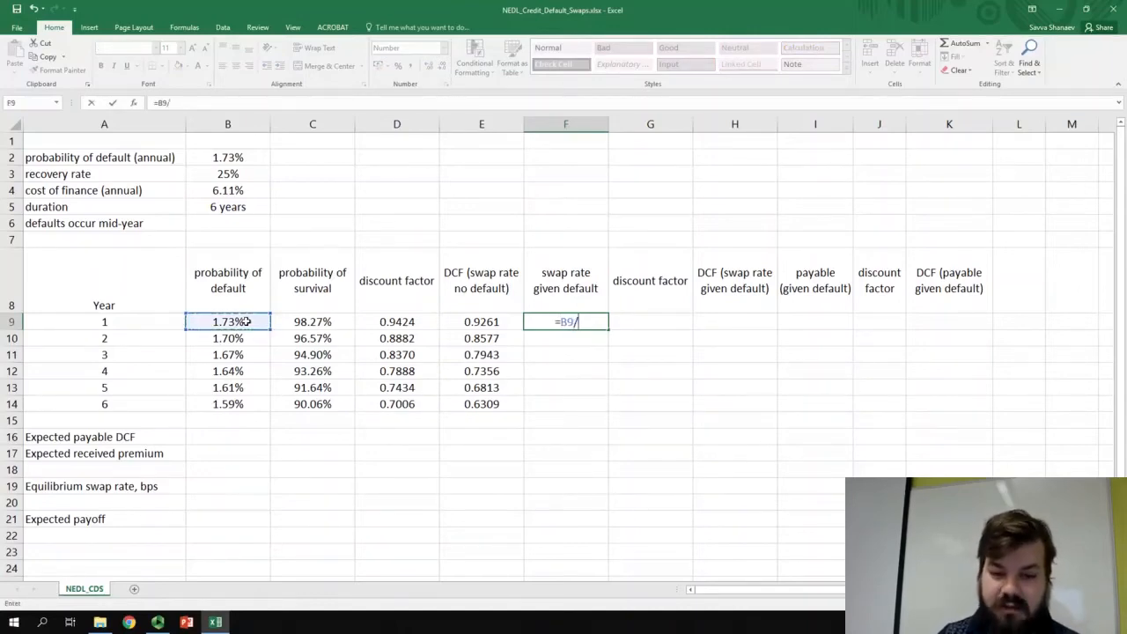
type("2")
key("Return")
key("Up")
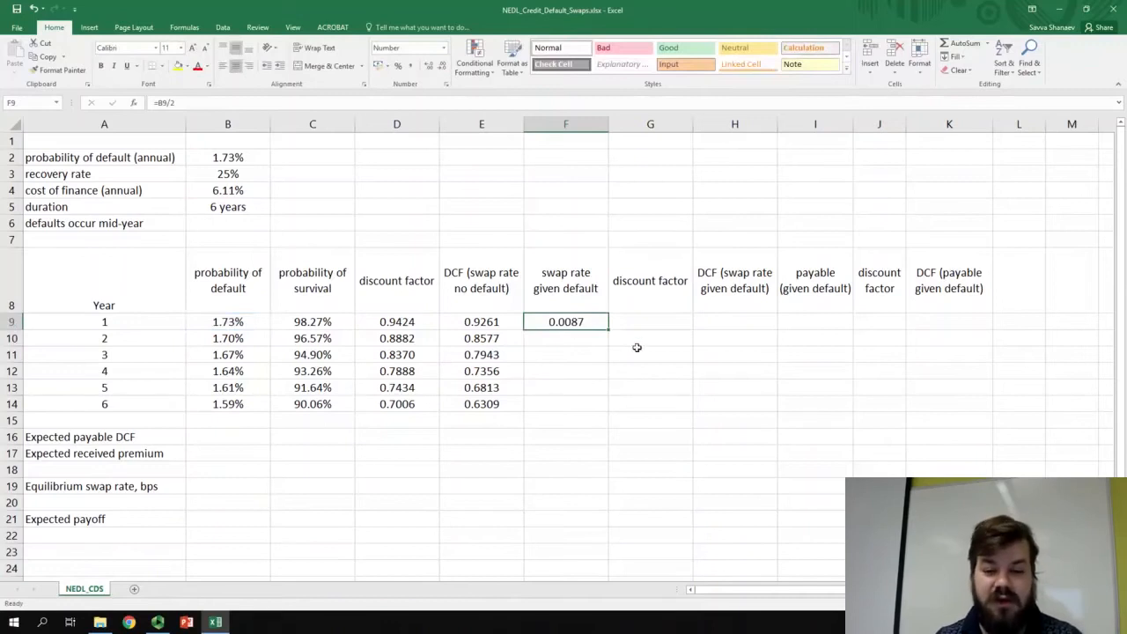
double_click(608, 330)
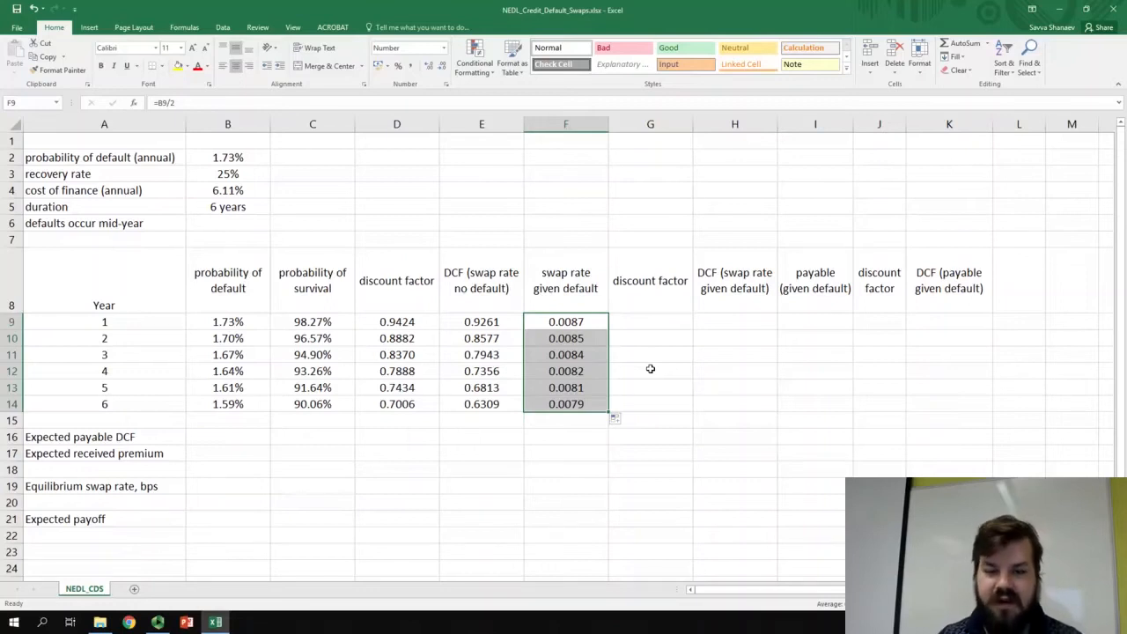
- Calculate year 1's mid-year discount factor in G9 with the formula =1/(1+$B$4)^(A9-0.5)
left_click(646, 322)
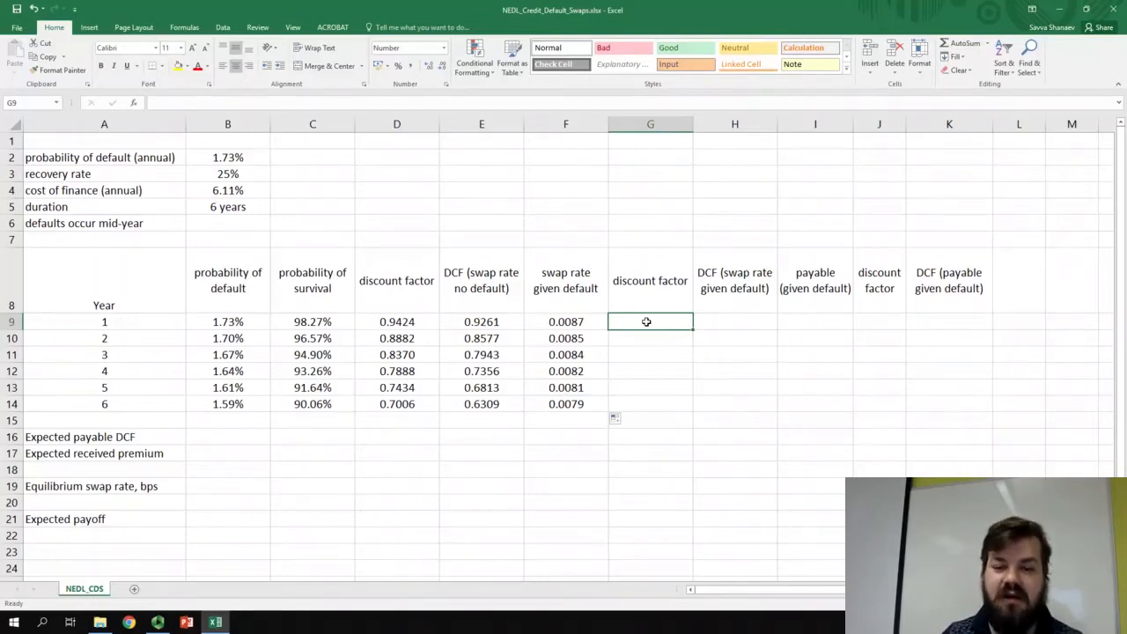
type("=1")
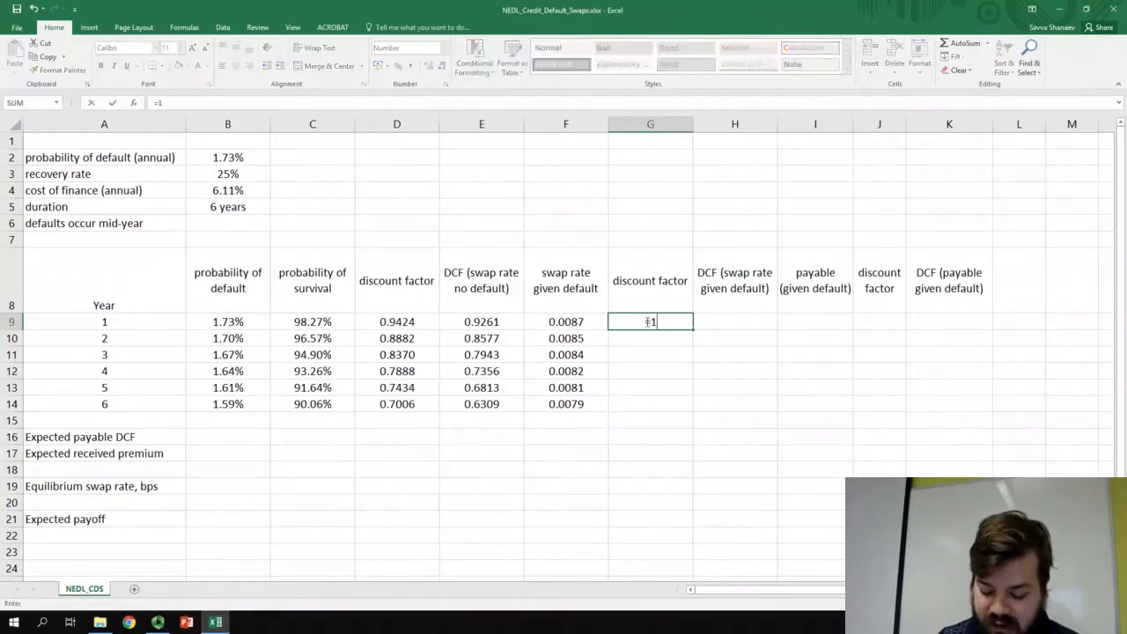
type("/(1+")
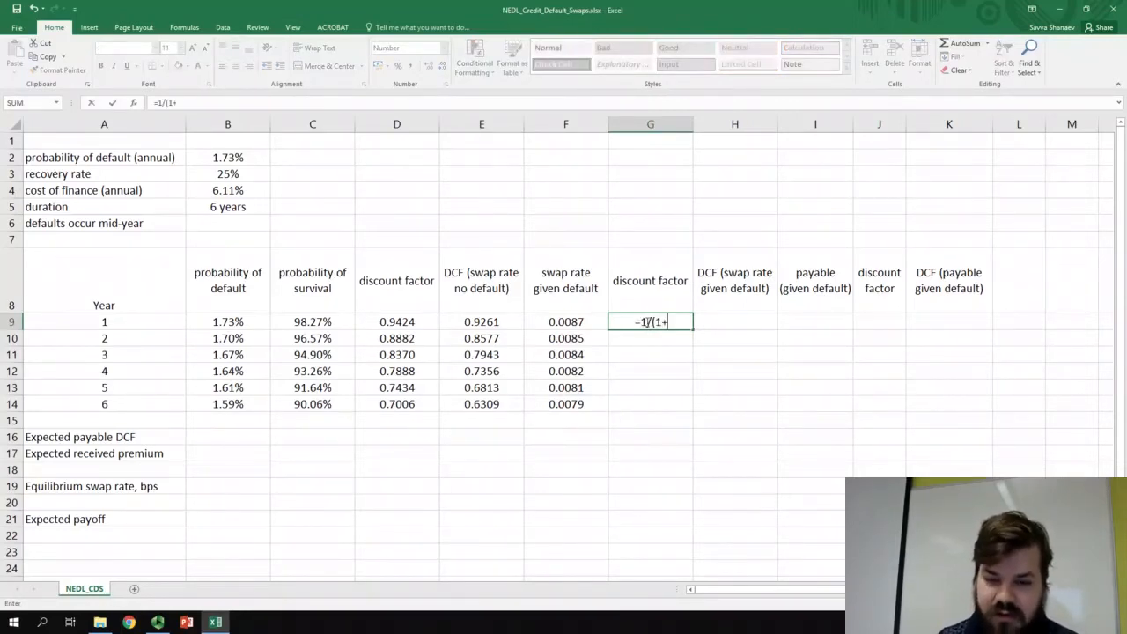
left_click(230, 191)
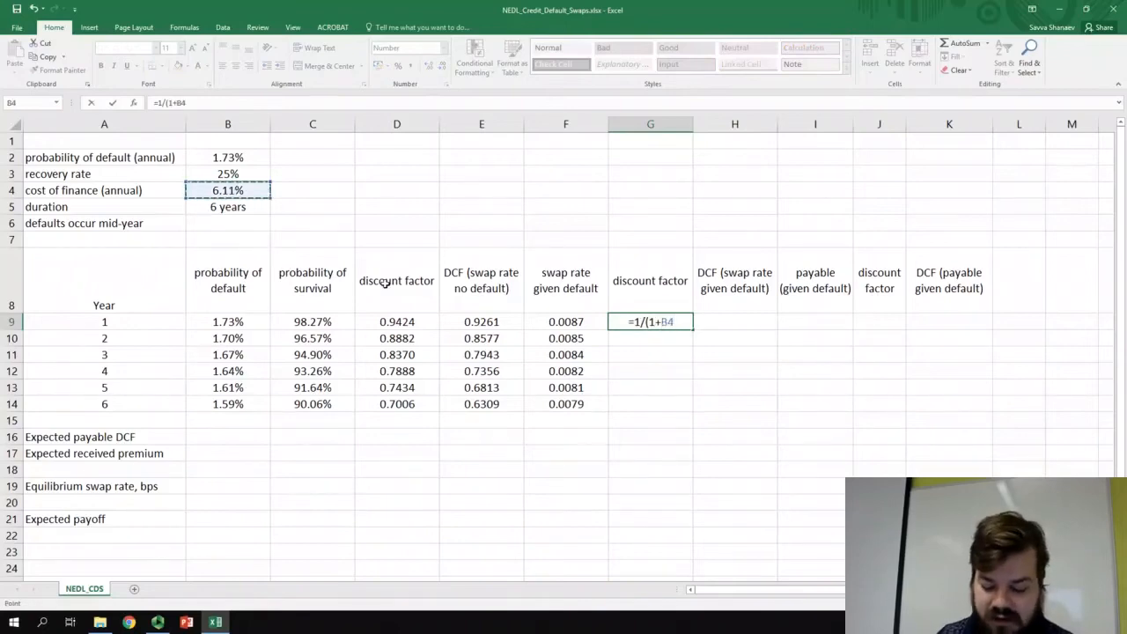
key("F4")
type(")^(")
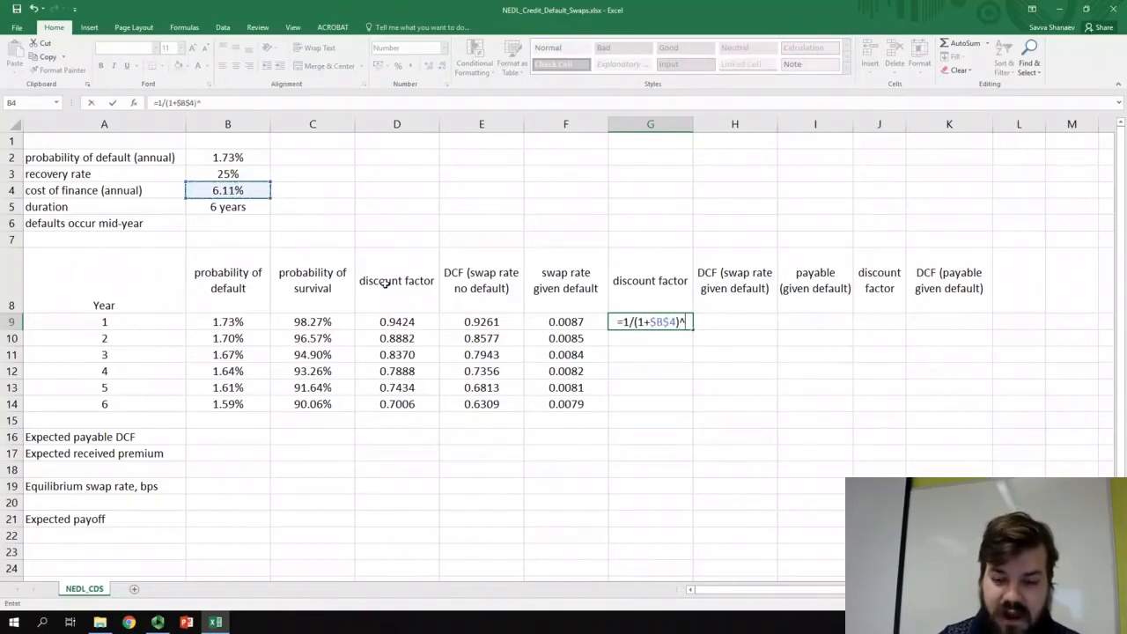
left_click(144, 322)
type("-0.5")
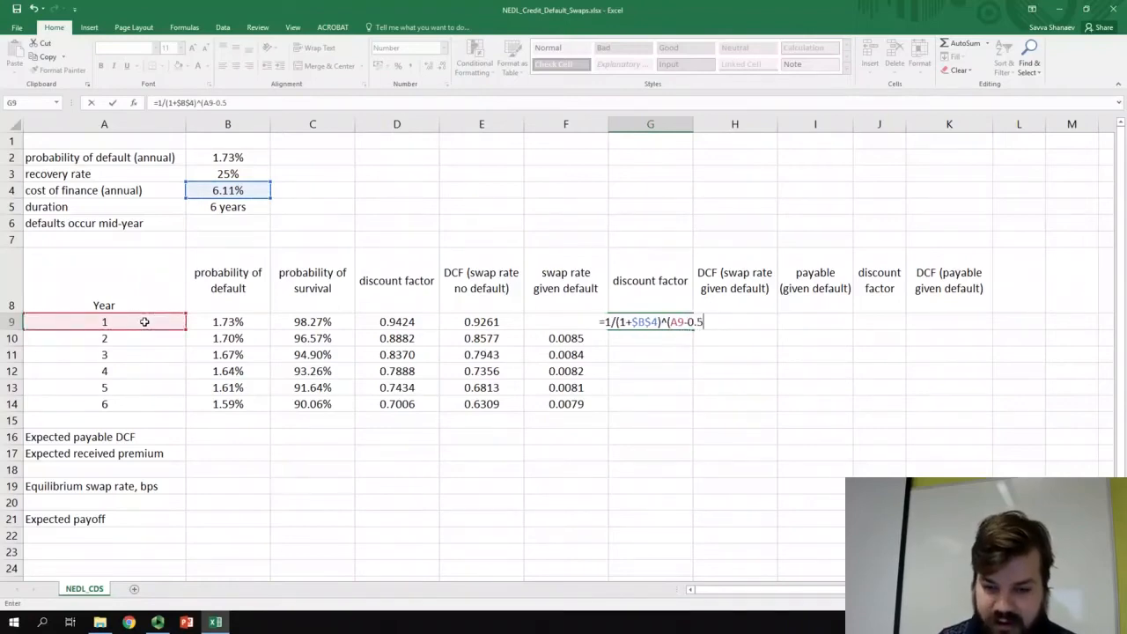
type(")")
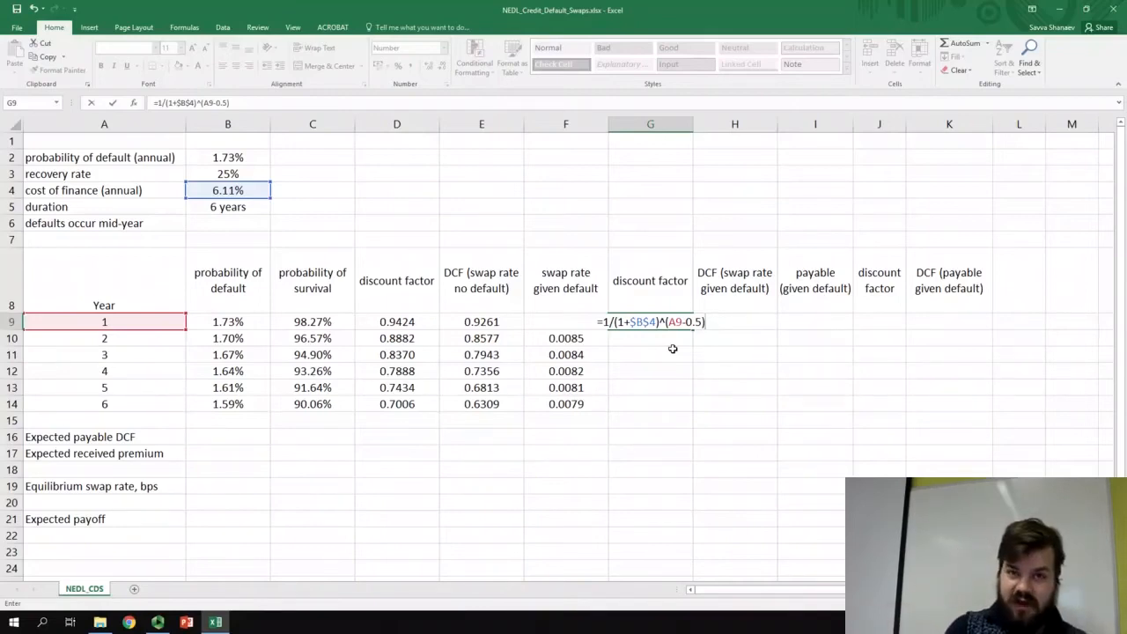
key("Return")
key("Up")
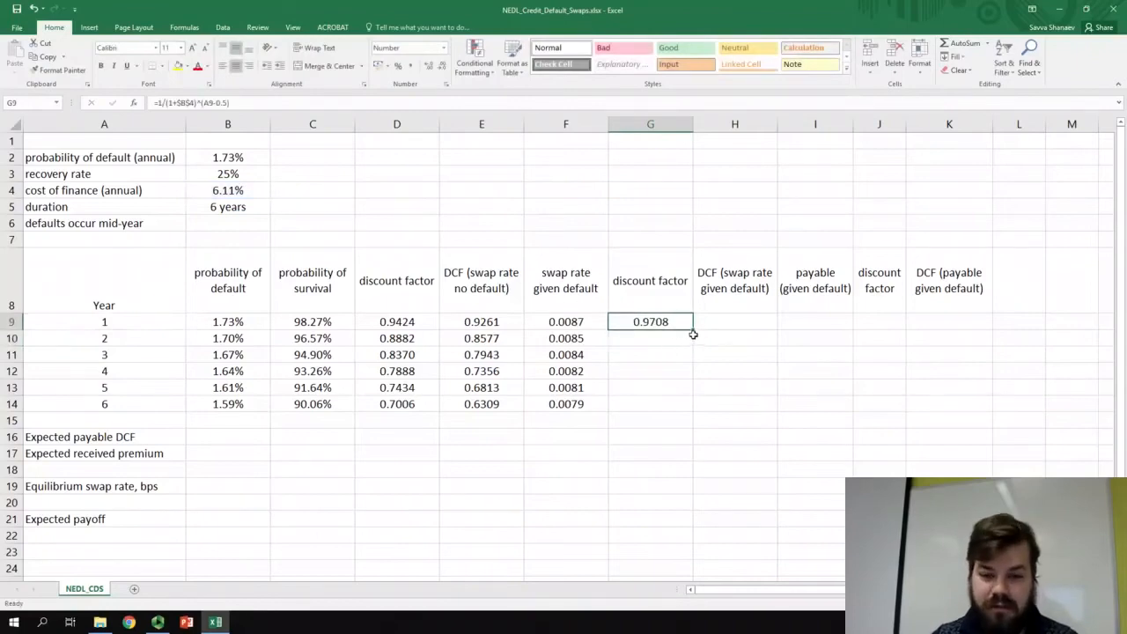
- Fill the mid-year discount factor formula in G9 down through year 6 and compare it with the discount factors in D9:D14
double_click(693, 332)
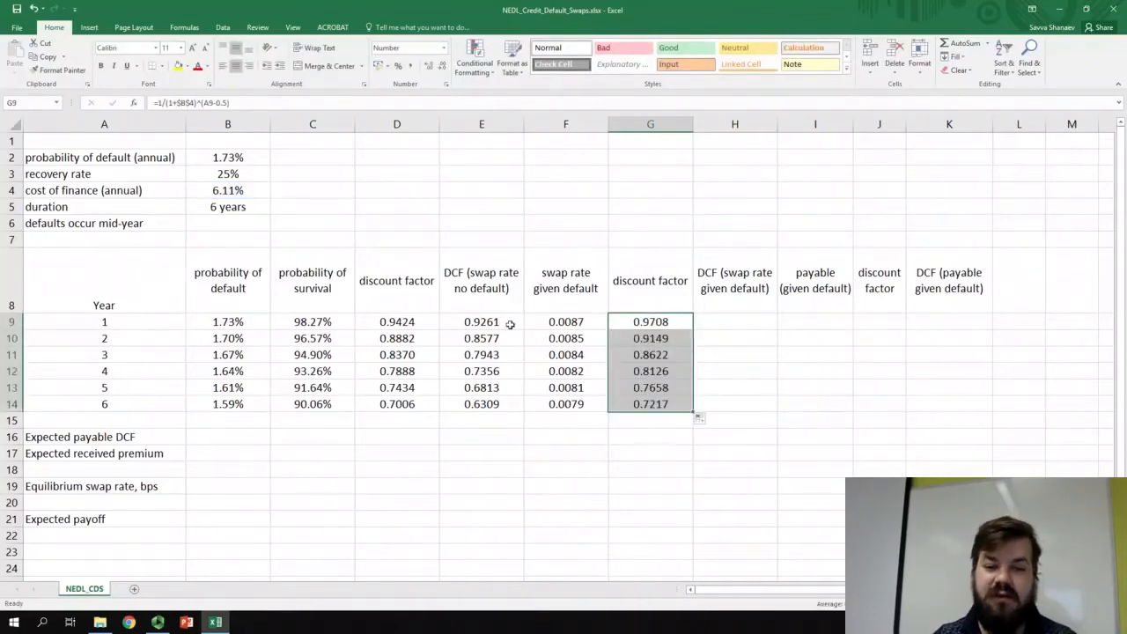
left_click_drag(413, 322, 410, 407)
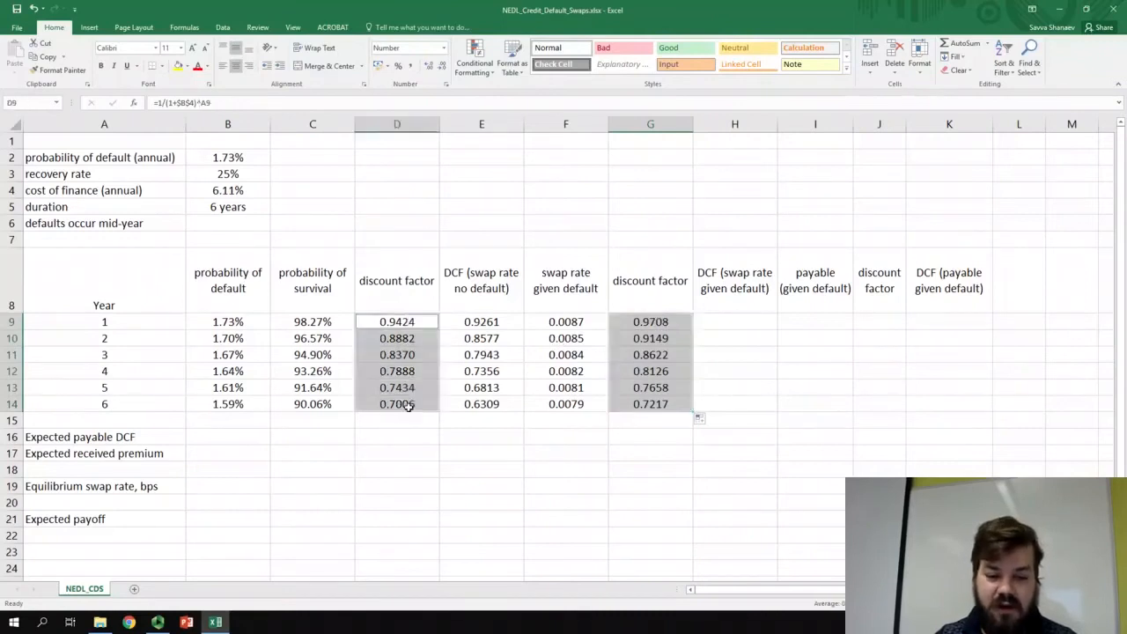
left_click(669, 322)
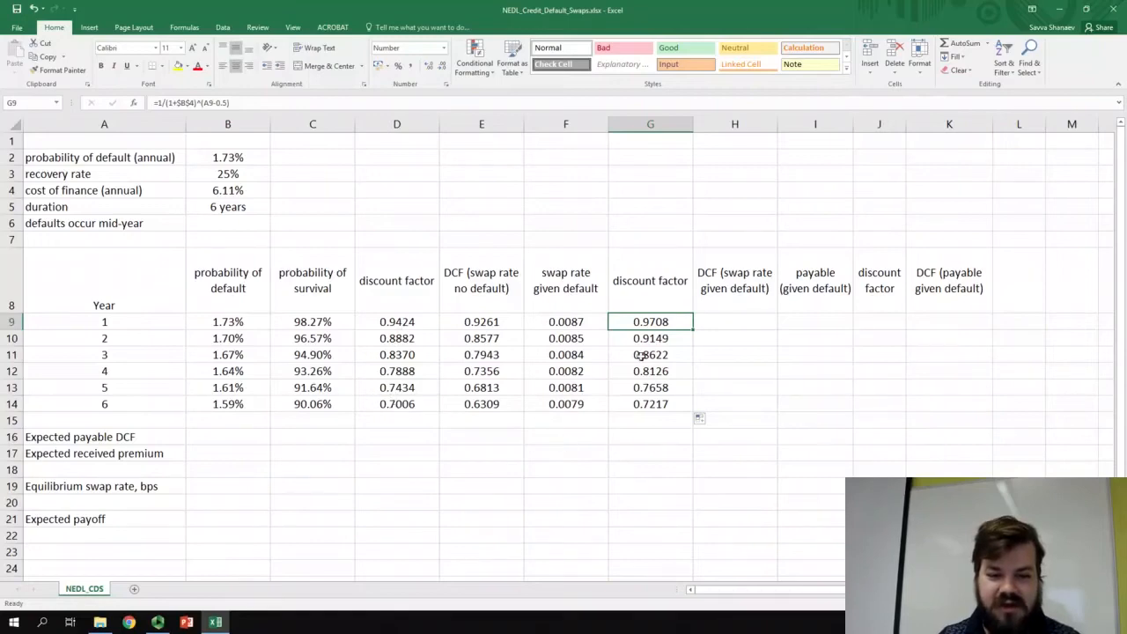
- Calculate the DCF of the swap rate given default in H9 with =F9*G9 and fill it down through year 6
left_click(726, 321)
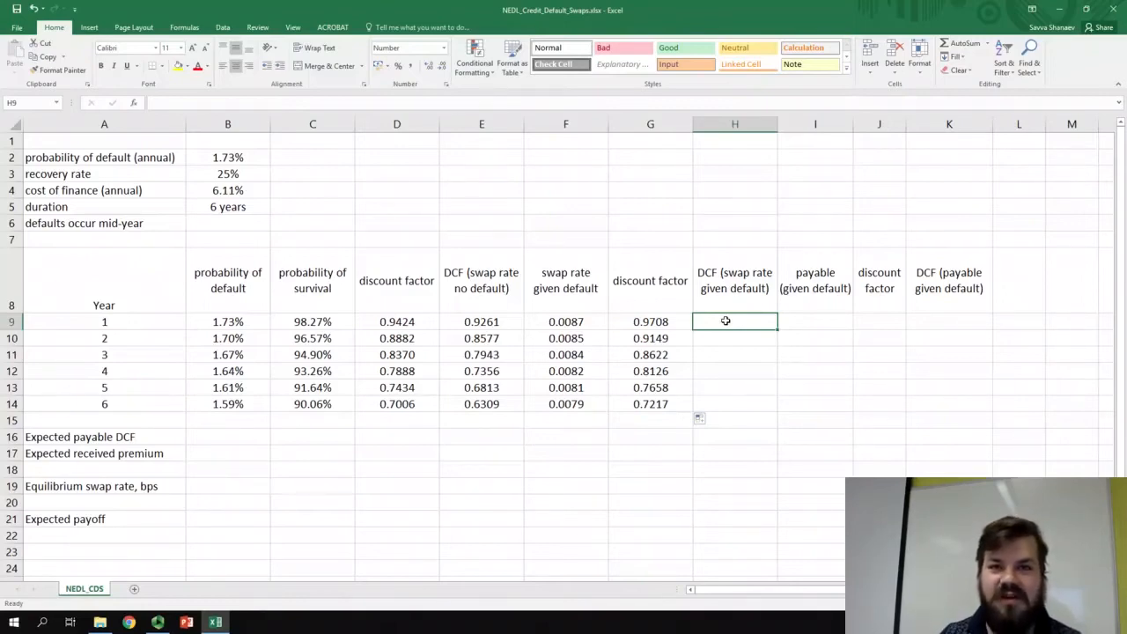
type("=")
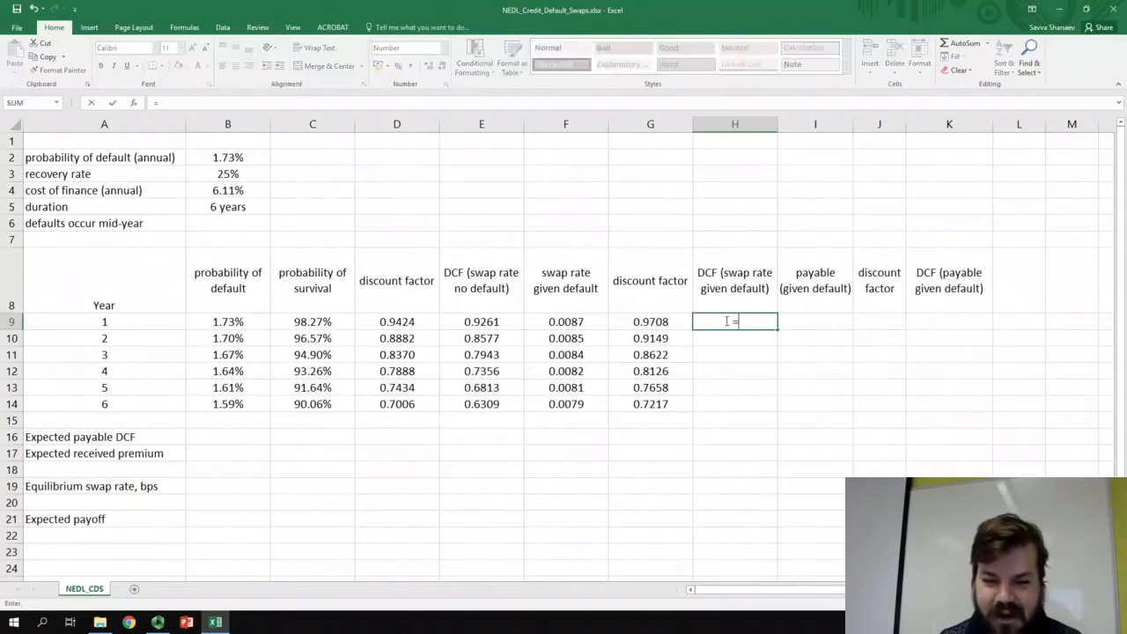
left_click(570, 324)
type("*")
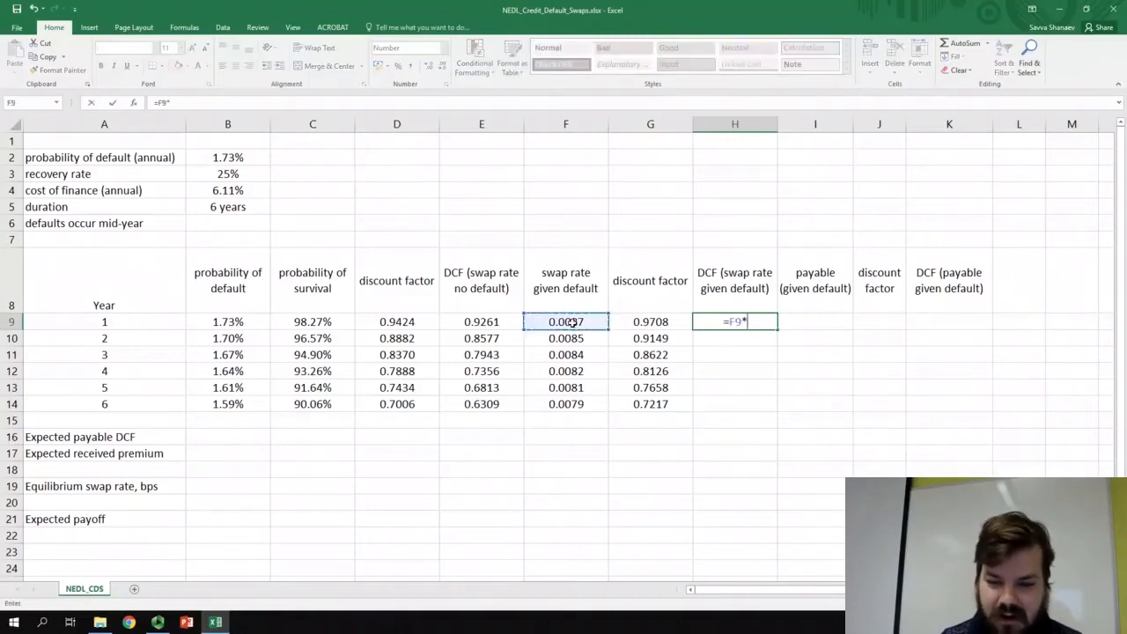
left_click(647, 321)
key("Return")
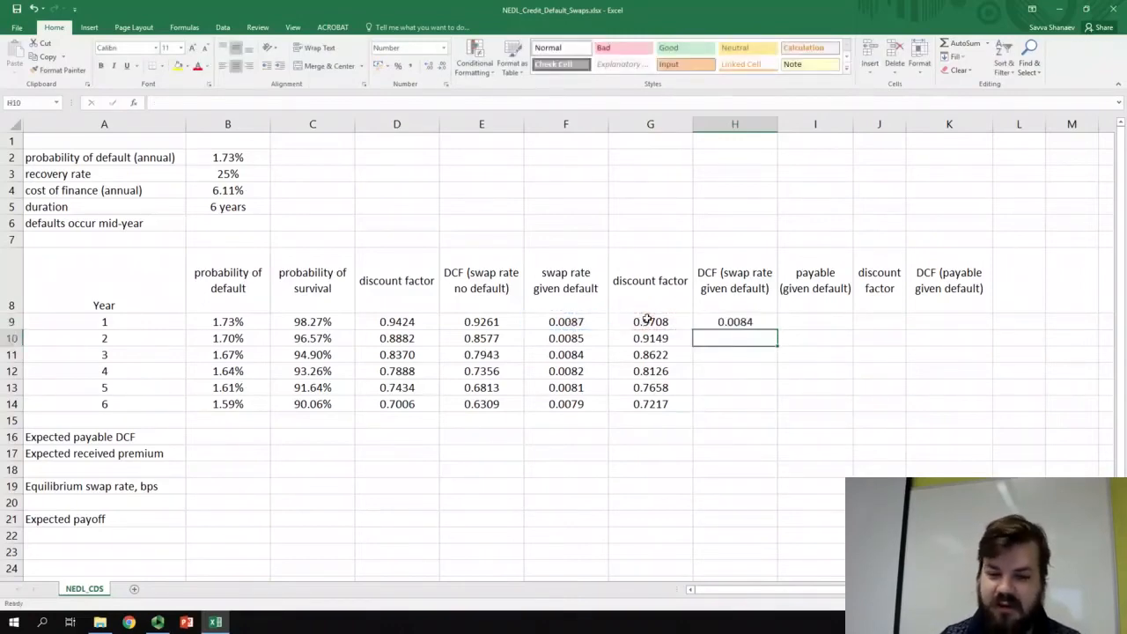
key("Up")
double_click(779, 330)
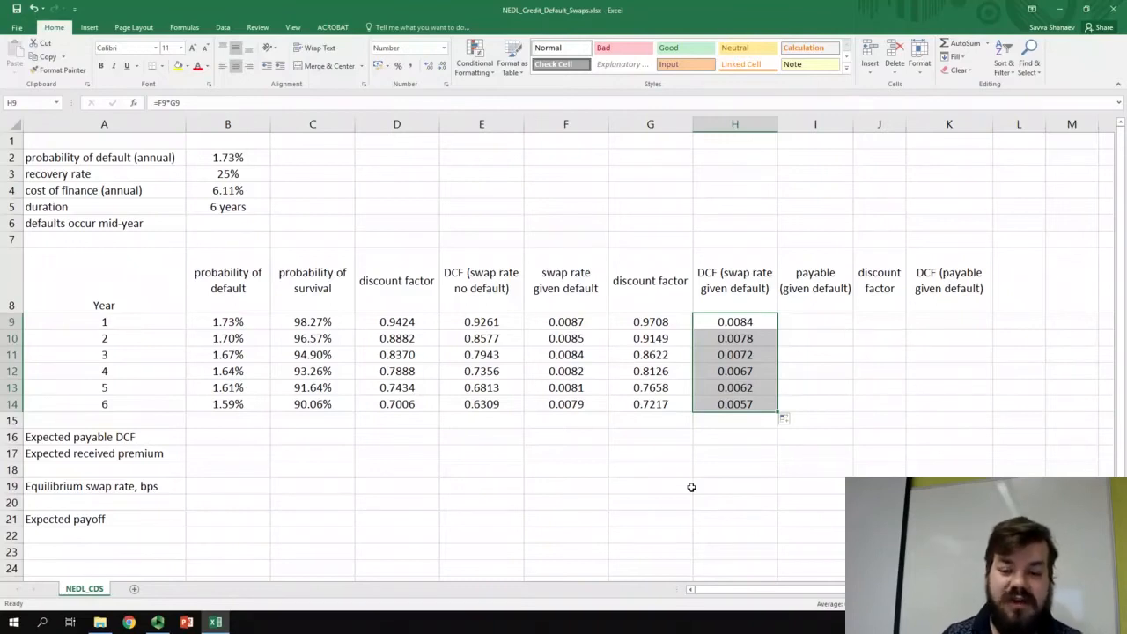
- Total the no-default swap rate DCFs in E16 with =SUM(E9:E14)
left_click(497, 435)
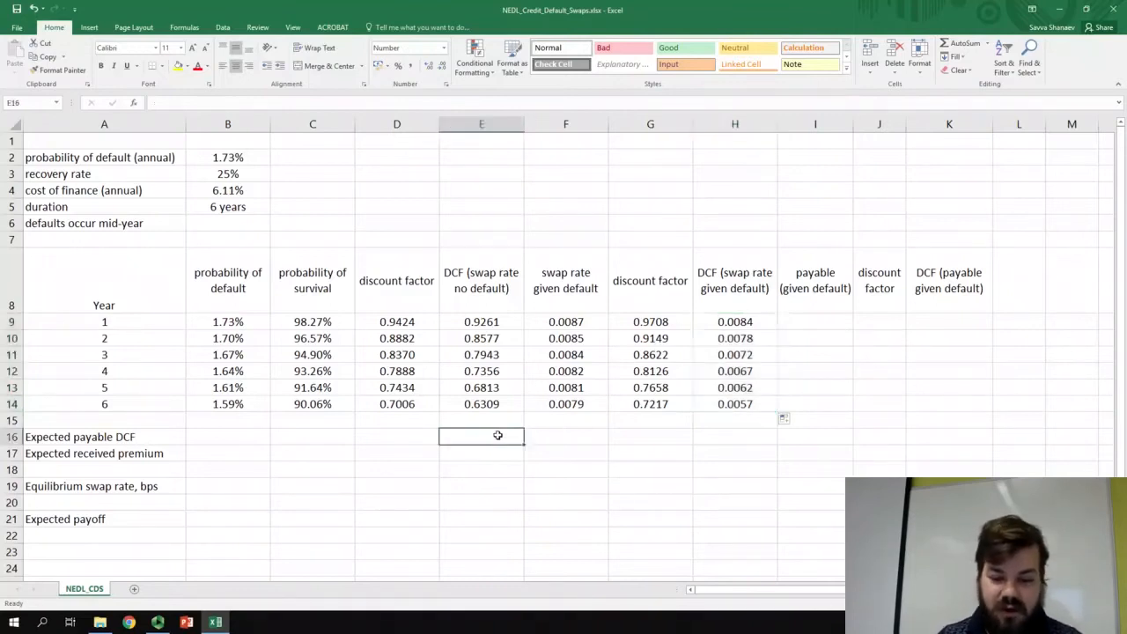
type("=SUM(")
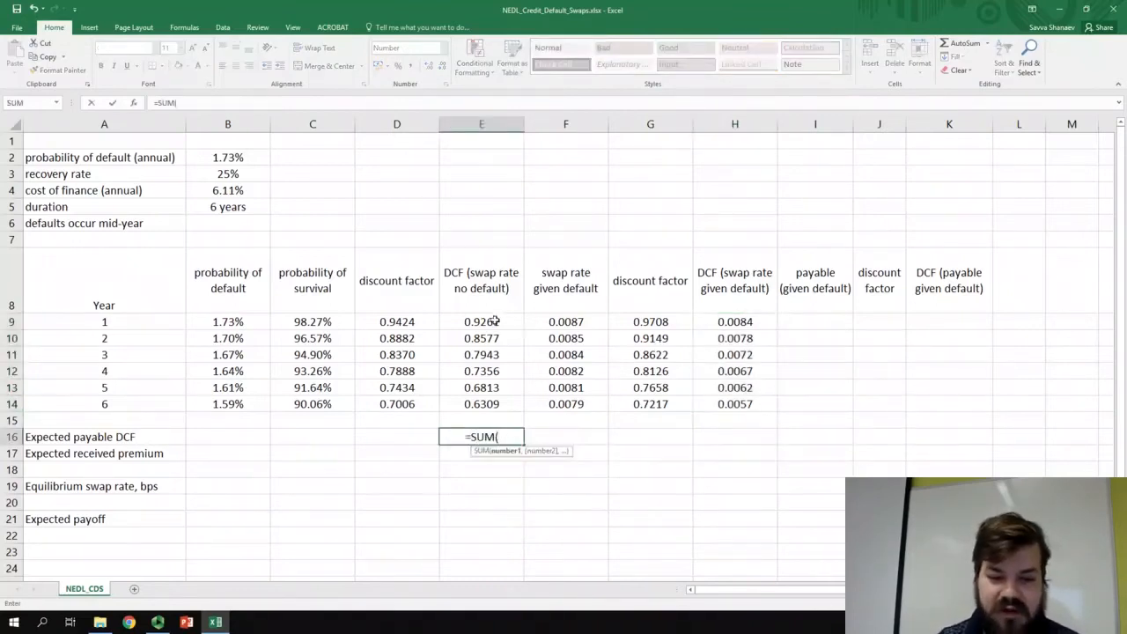
left_click_drag(496, 322, 490, 414)
type(")")
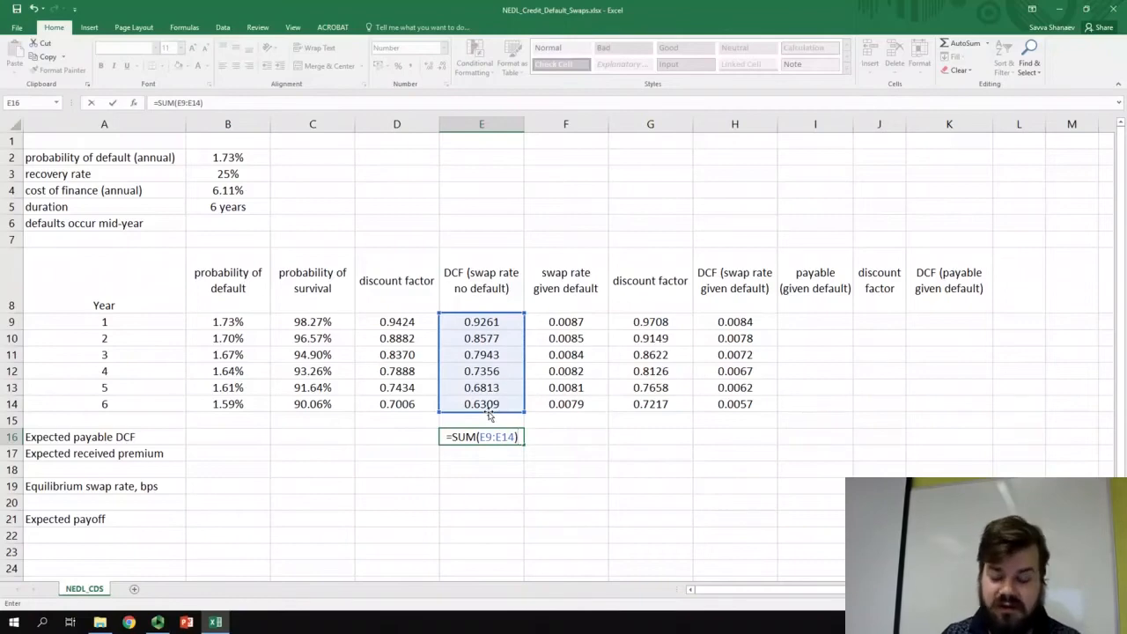
key("Return")
- Total the DCFs of the swap rate given default in H16 with =SUM(H9:H14)
left_click(714, 438)
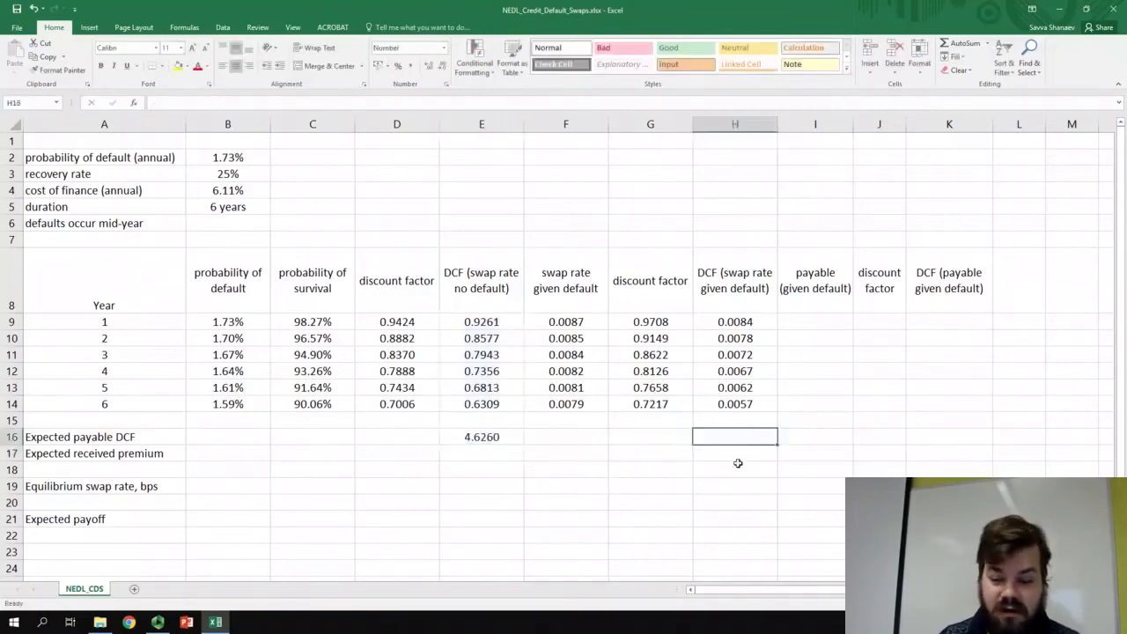
type("=SUM(")
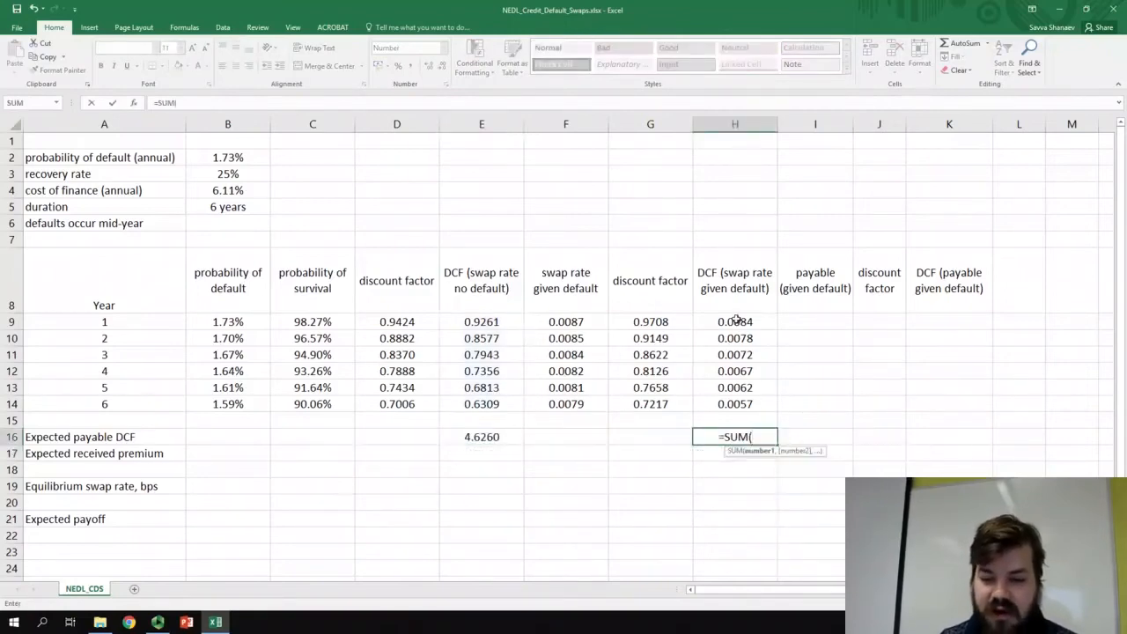
left_click_drag(735, 322, 742, 403)
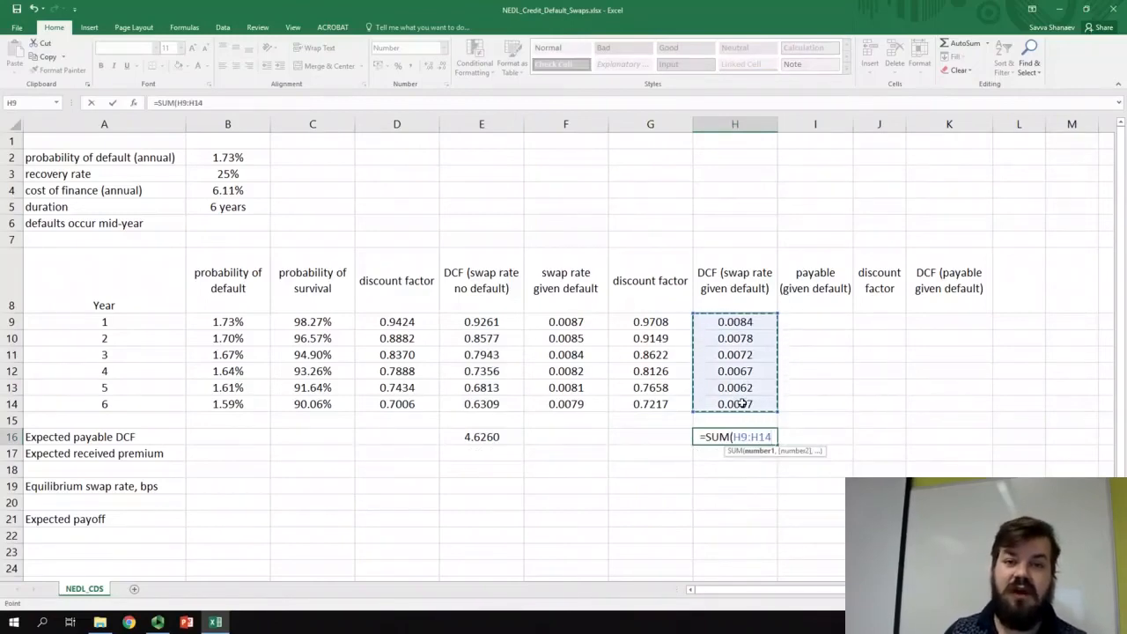
type(")")
key("Return")
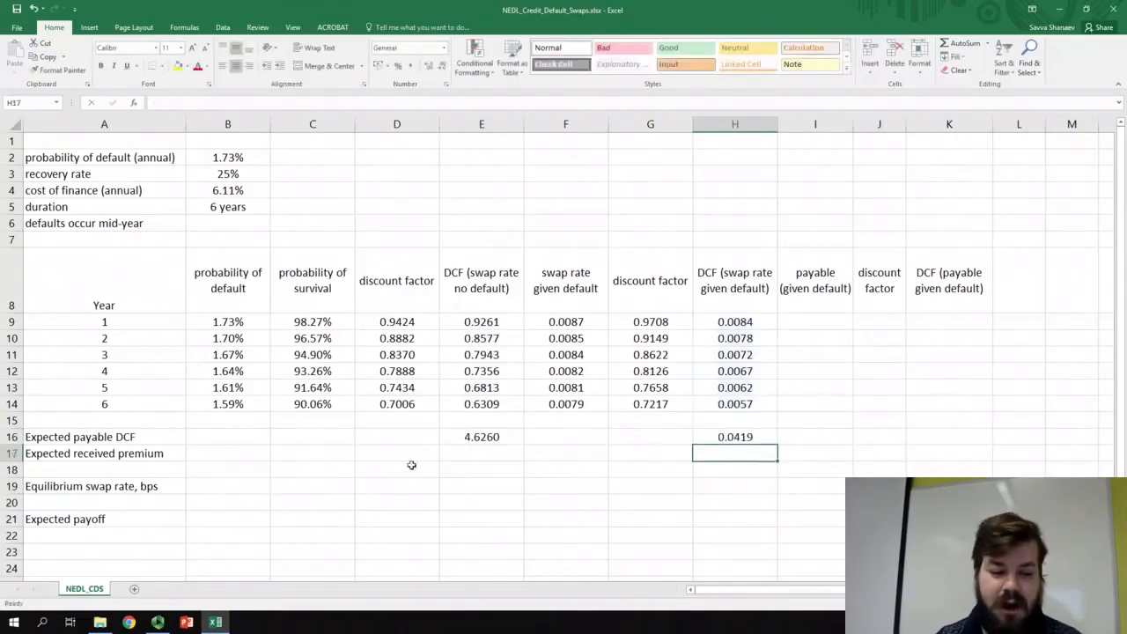
- Calculate the expected received premium in B17 with =E16+H16
left_click(105, 453)
left_click(240, 453)
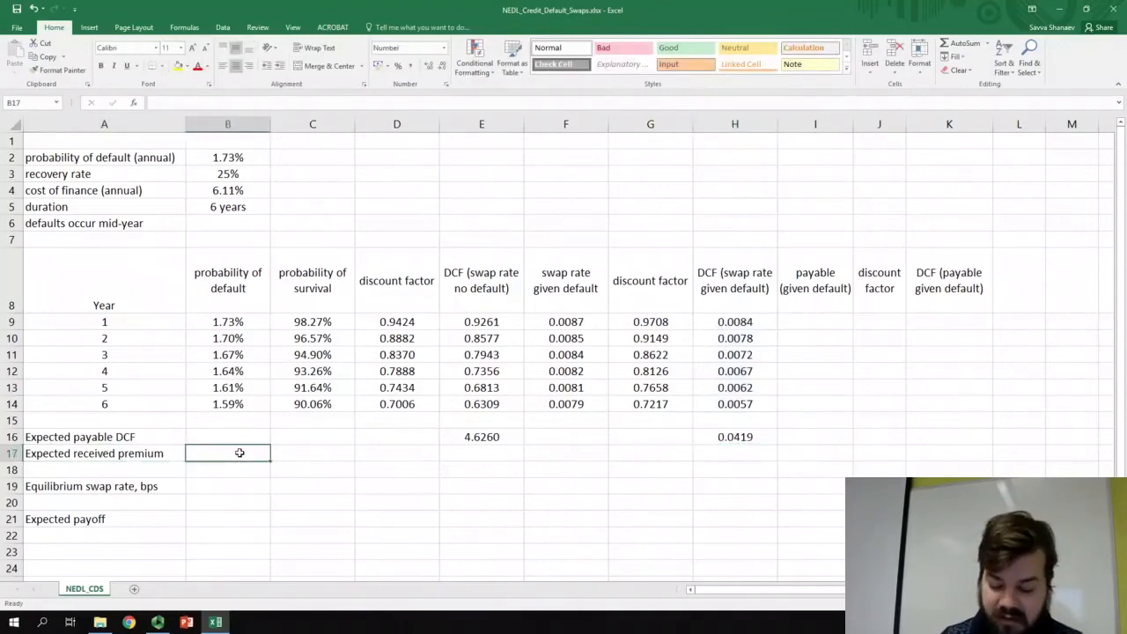
type("=")
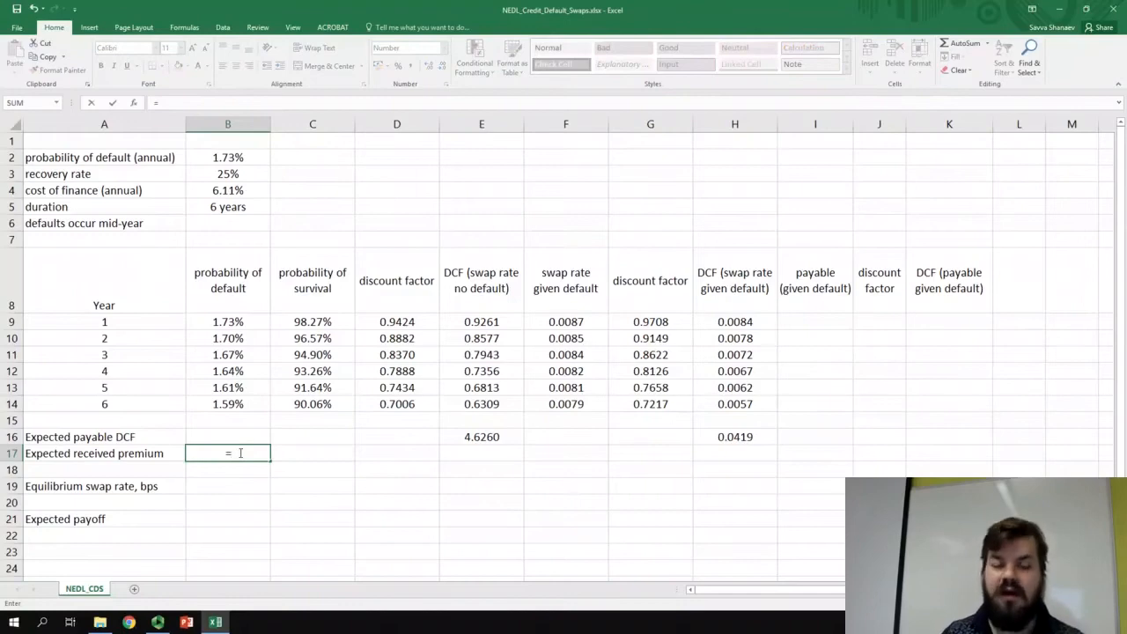
left_click(484, 435)
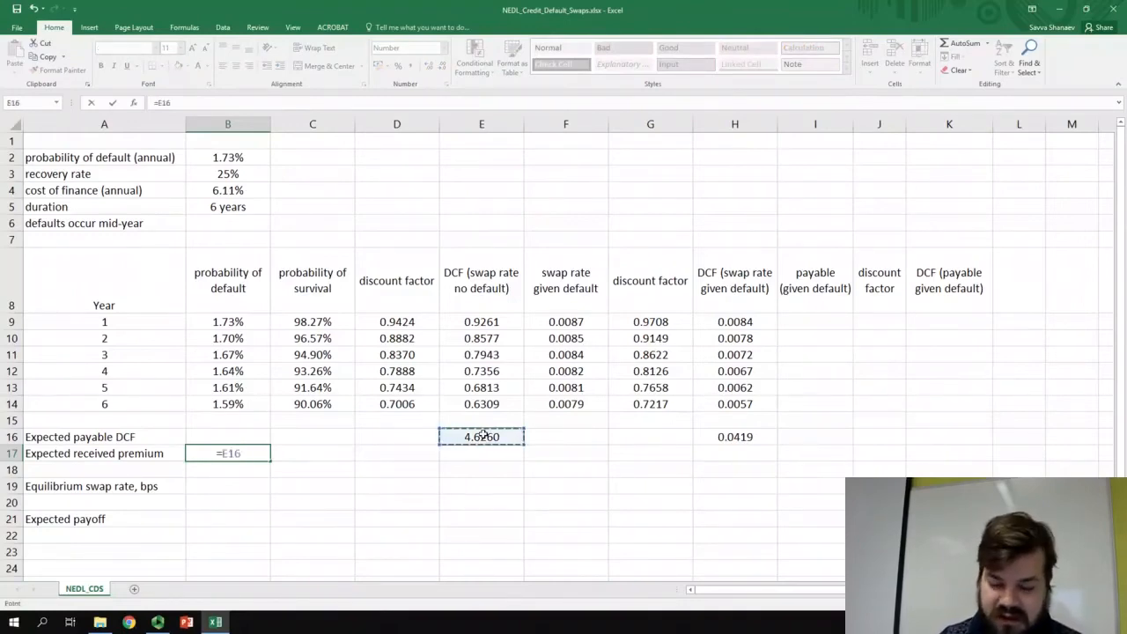
type("+")
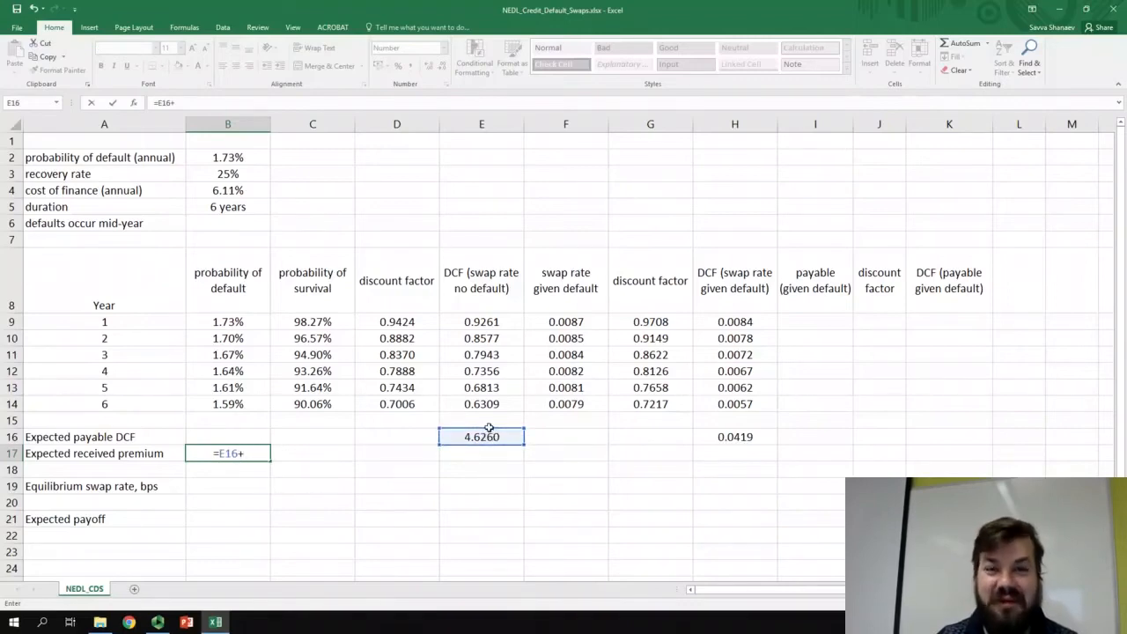
left_click(738, 438)
key("Return")
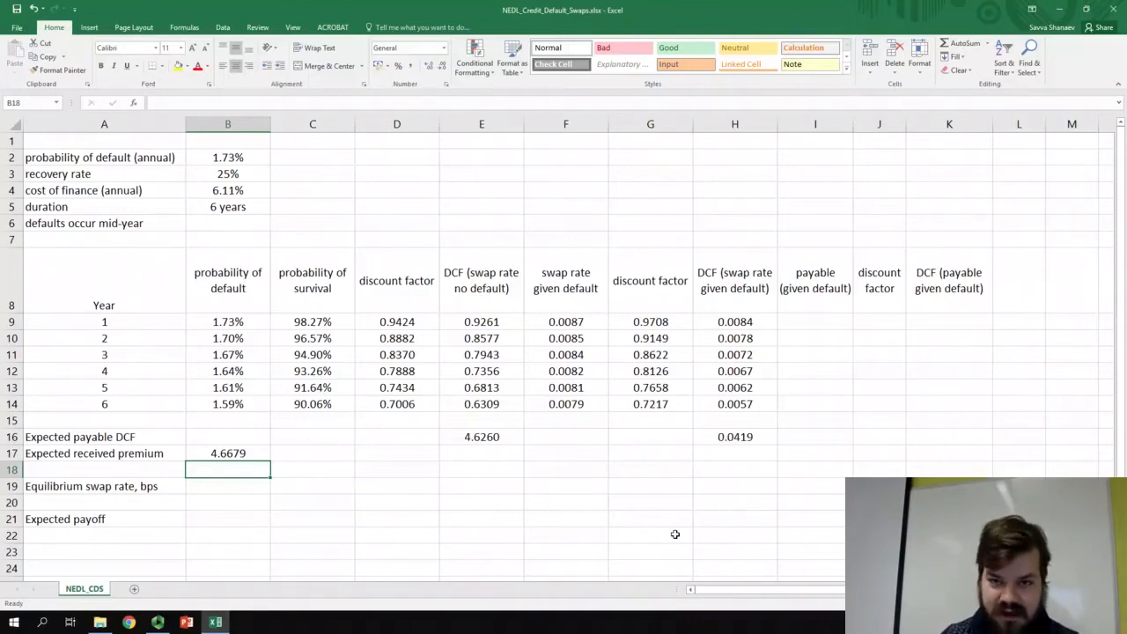
- Calculate the payable given default in I9 with =B9*(1-$B$3) and fill it down through year 6
left_click(828, 321)
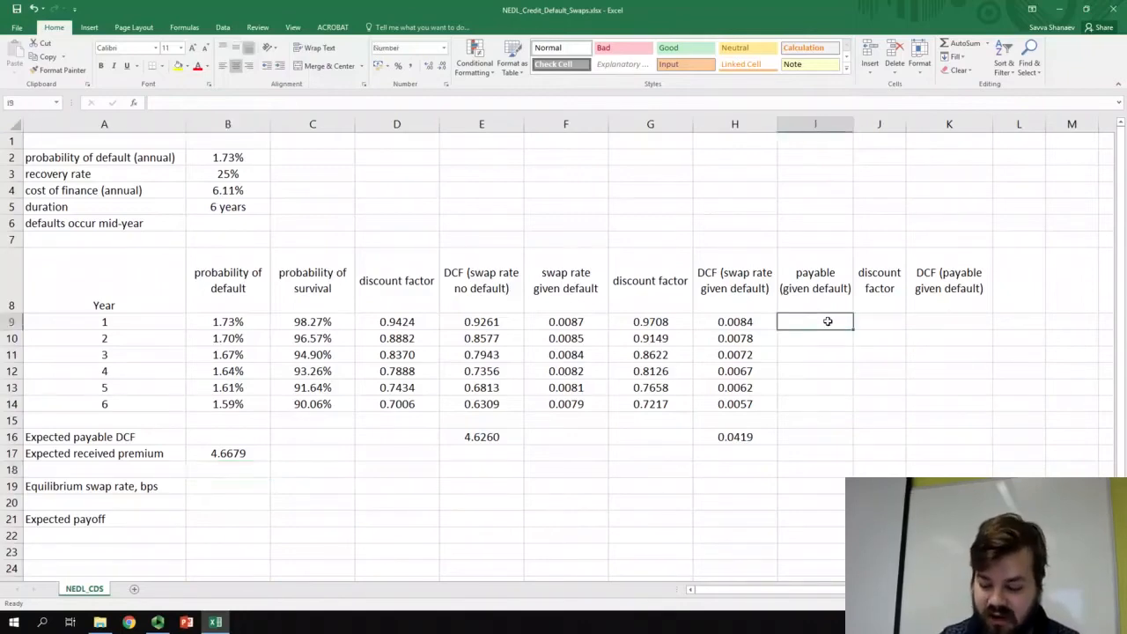
type("=")
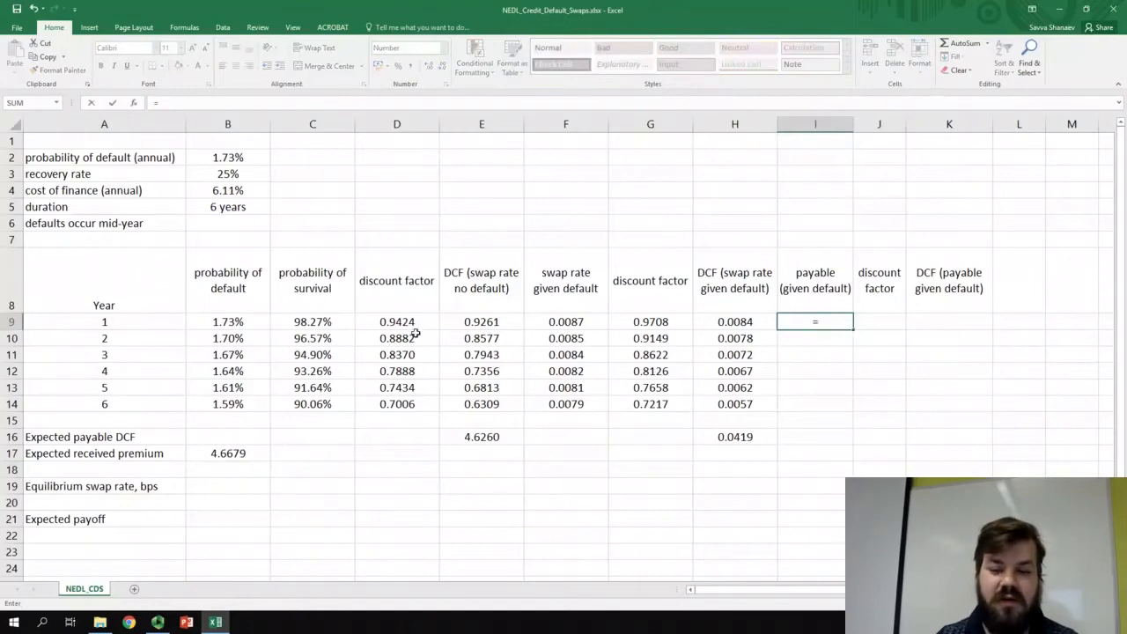
left_click(220, 321)
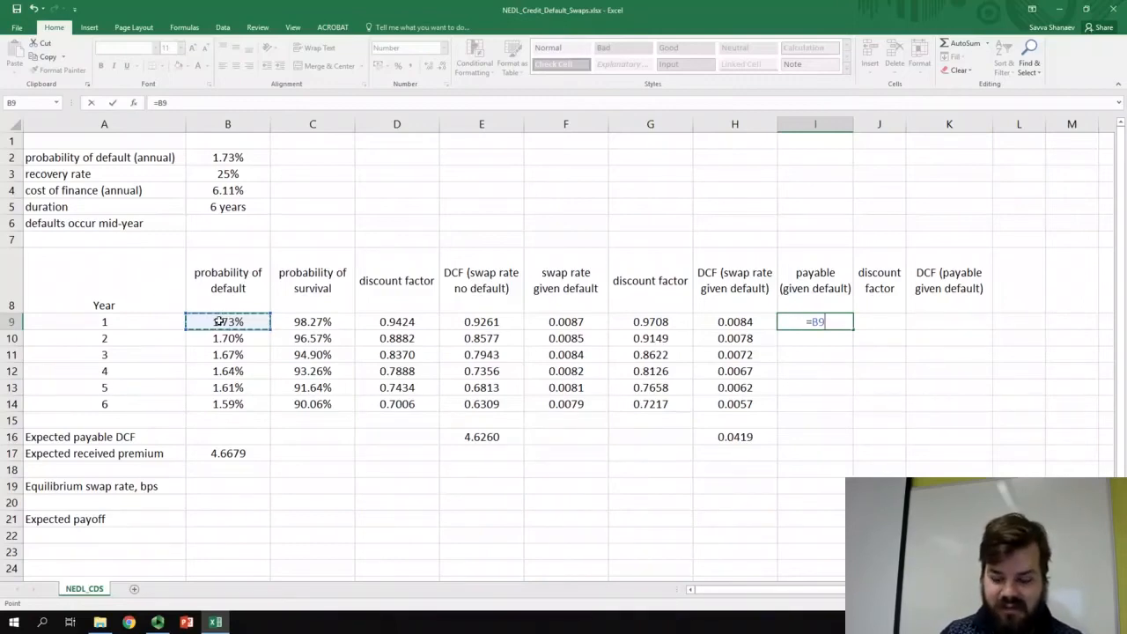
type("*(1-")
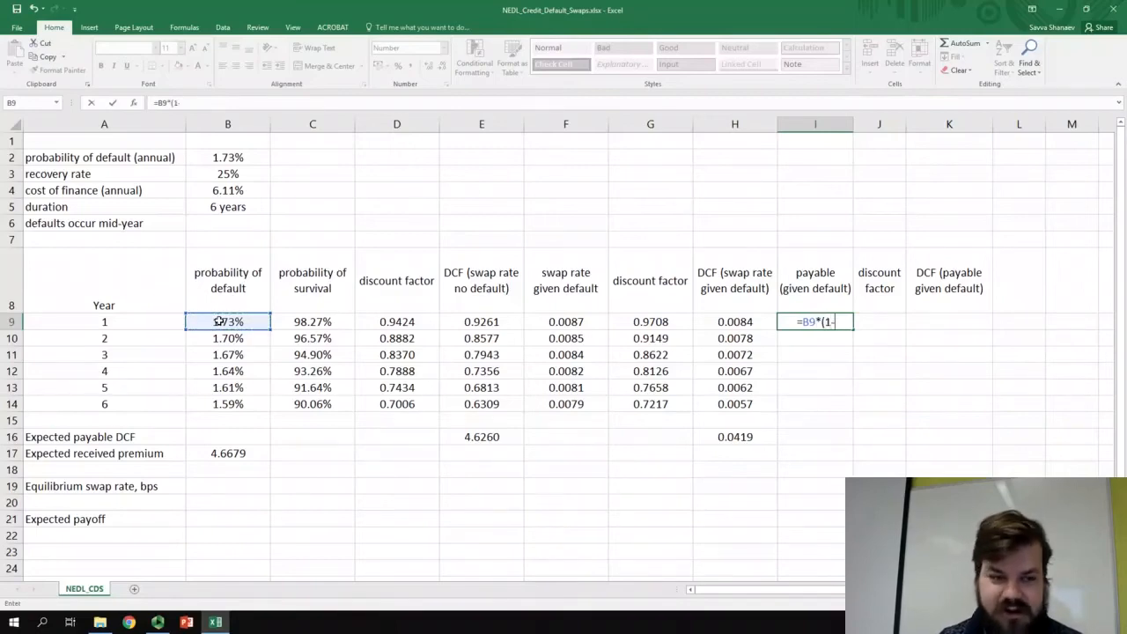
left_click(222, 174)
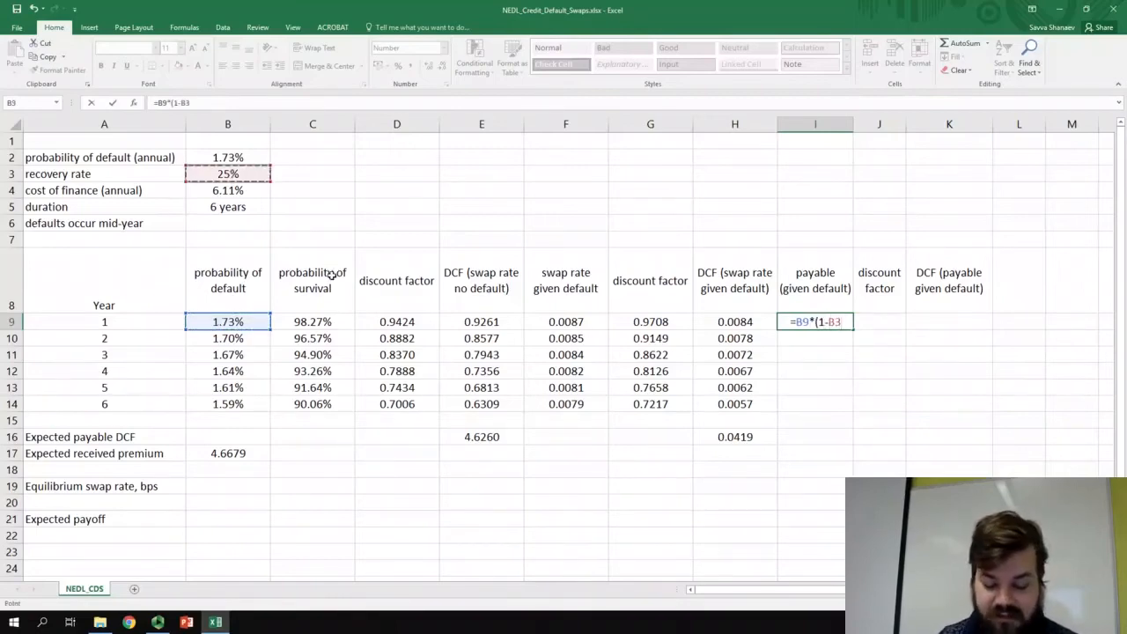
key("F4")
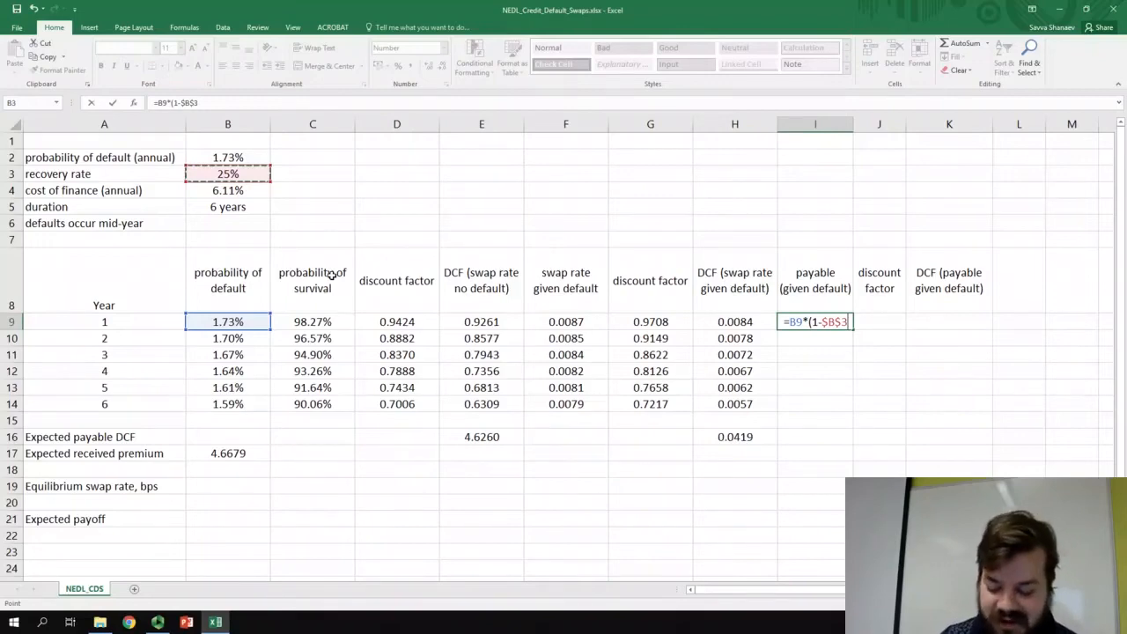
type(")")
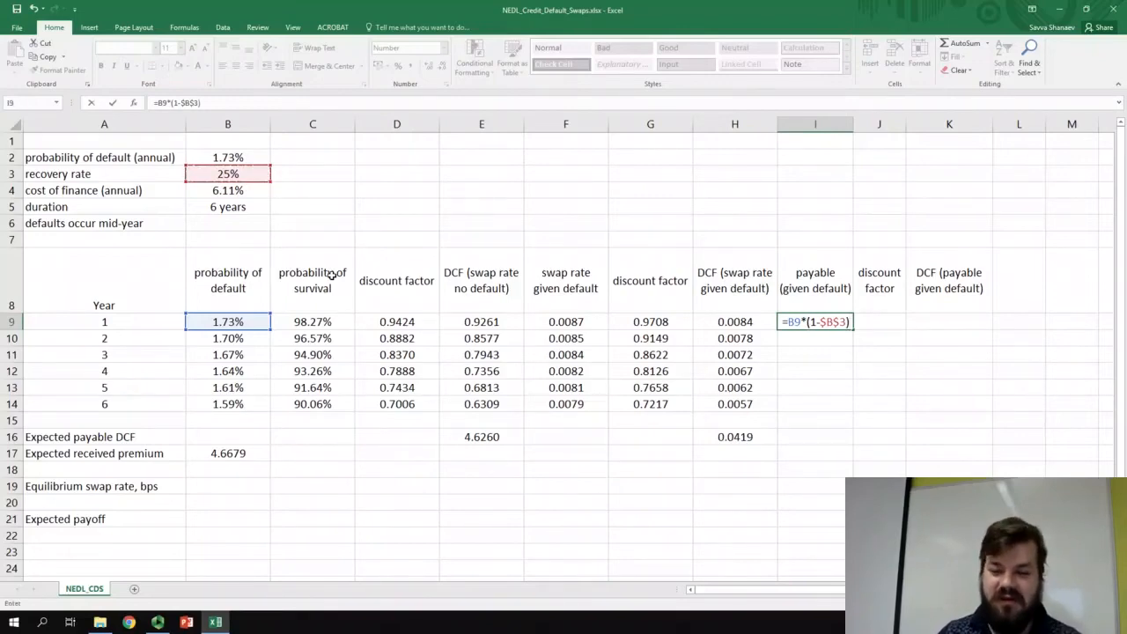
key("Return")
key("Up")
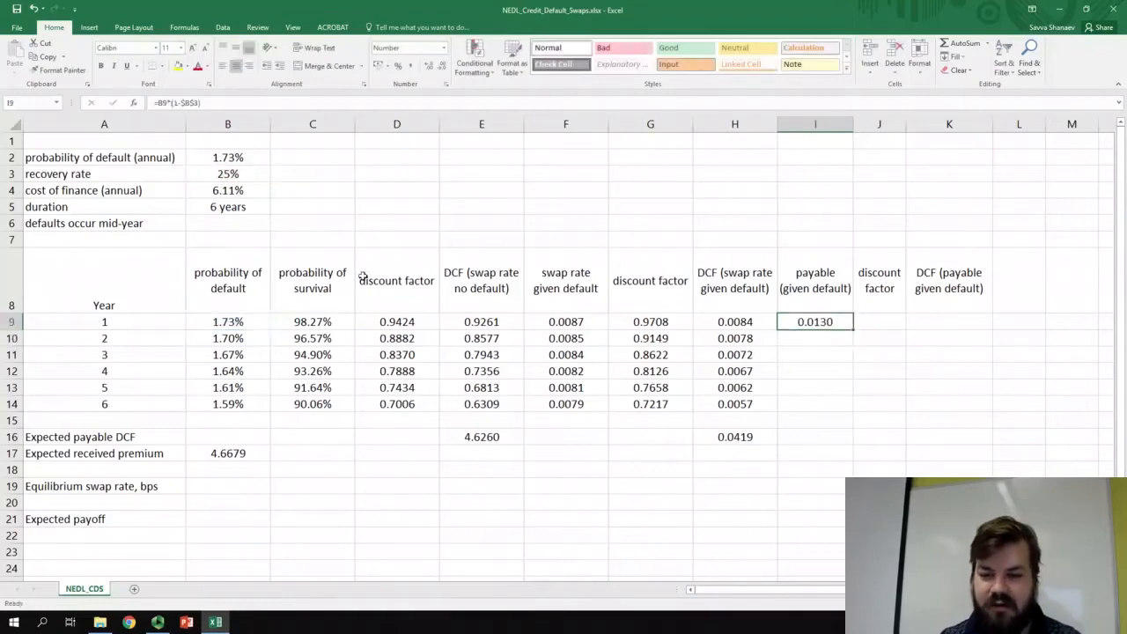
left_click_drag(852, 414, 851, 413)
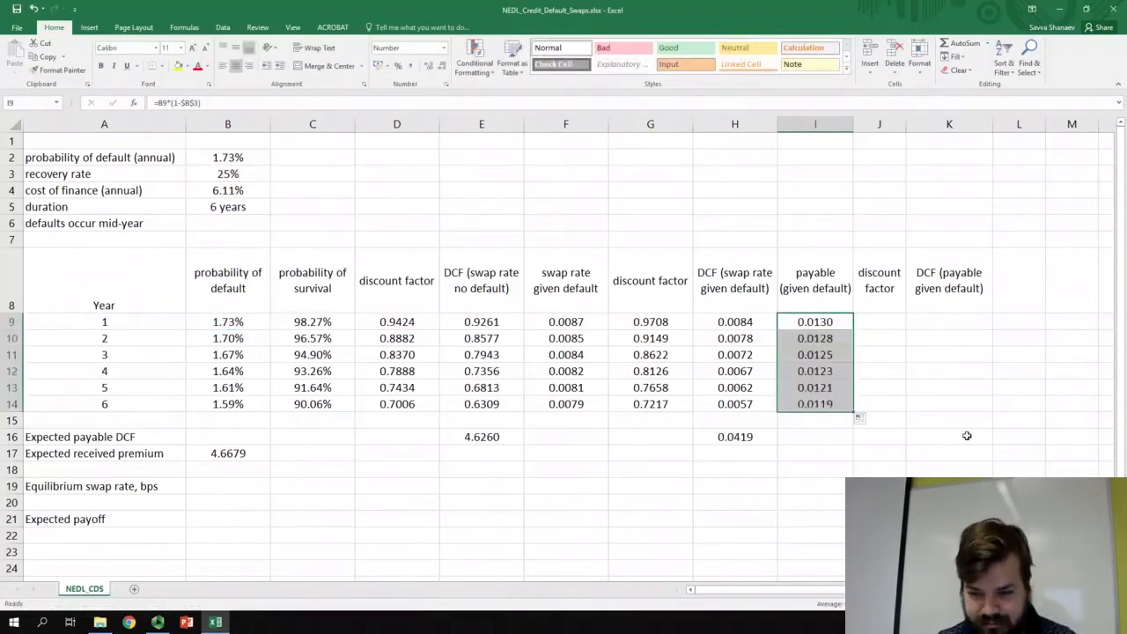
- Link the payable's discount factor in J9 to the mid-year factor with =G9 and fill it down through year 6
left_click(870, 321)
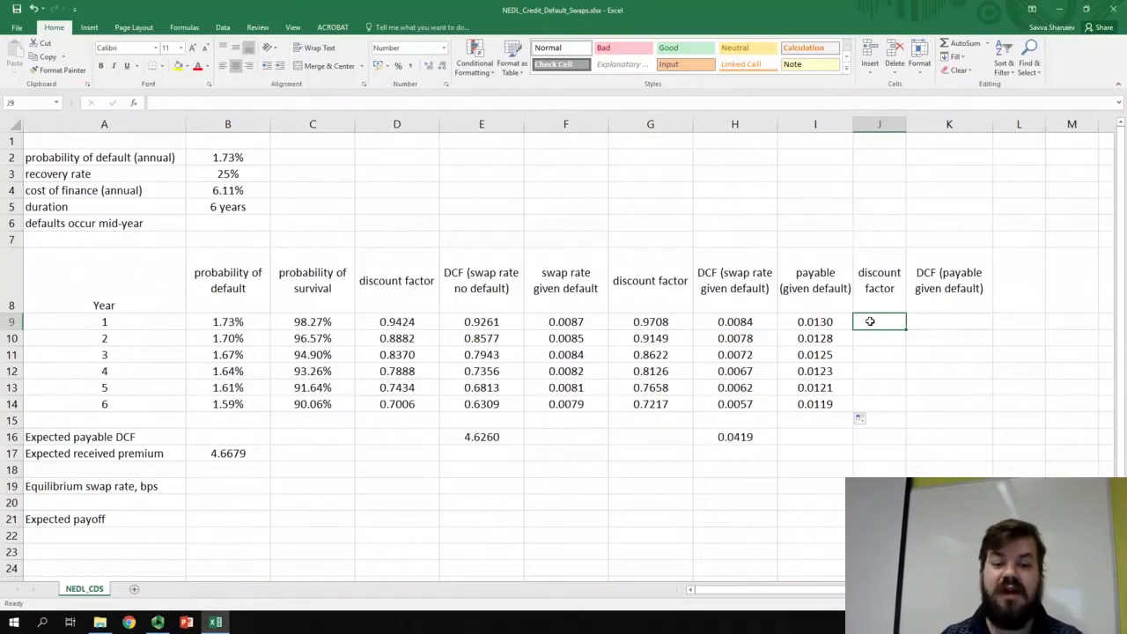
left_click_drag(656, 321, 652, 404)
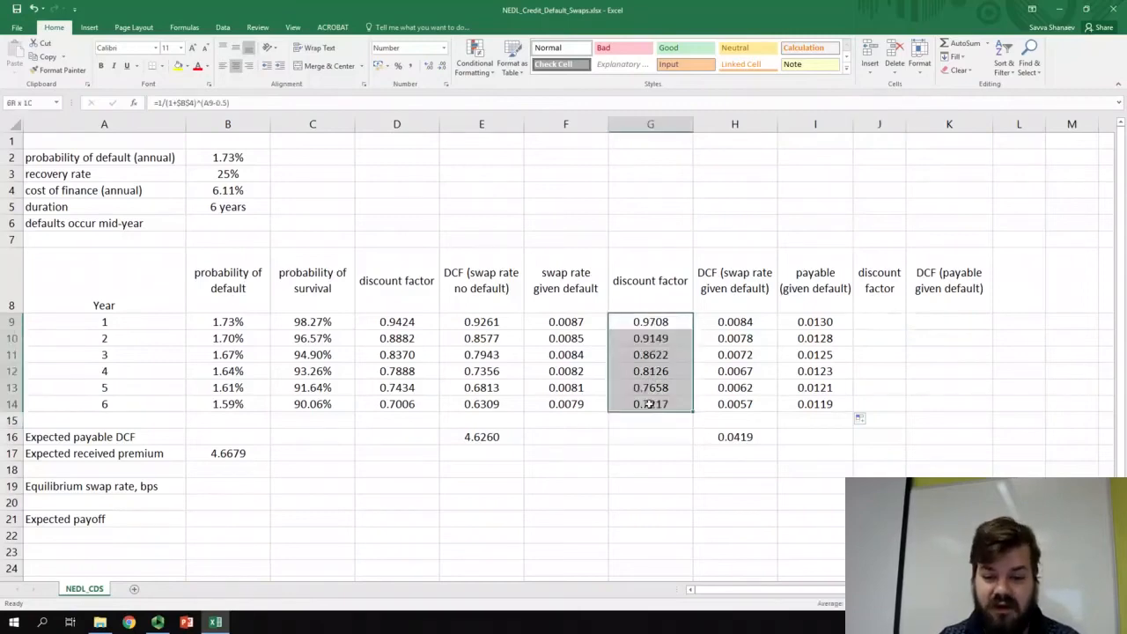
left_click(881, 323)
type("=")
left_click(662, 319)
key("ctrl+Return")
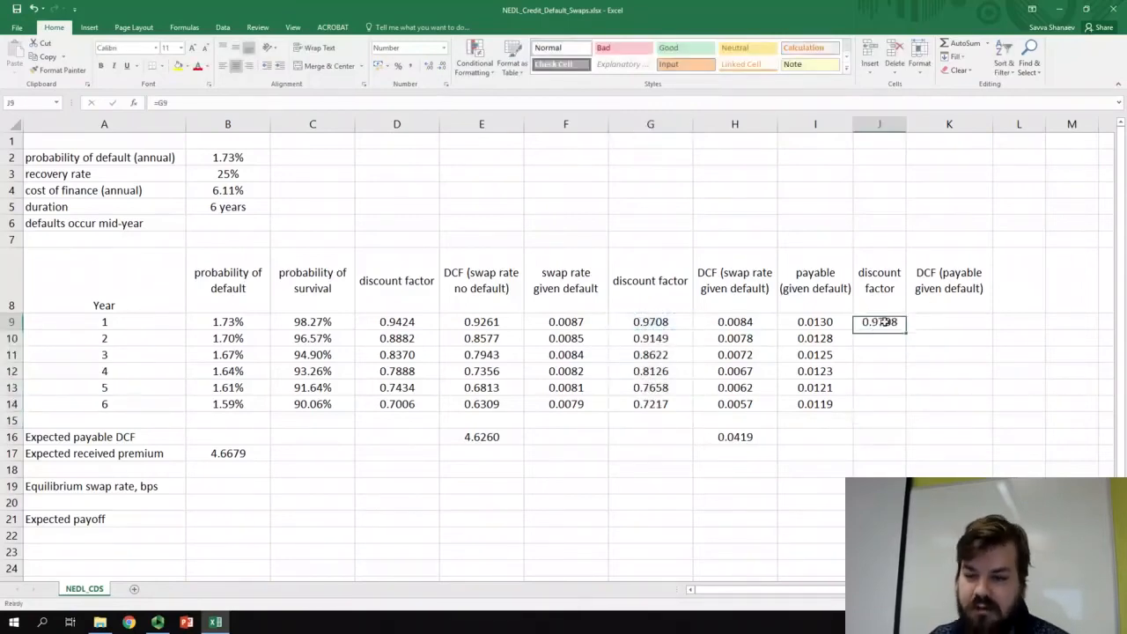
double_click(906, 330)
- Calculate the DCF of the payable given default in K9 with =I9*J9 and fill it down through year 6
left_click(935, 323)
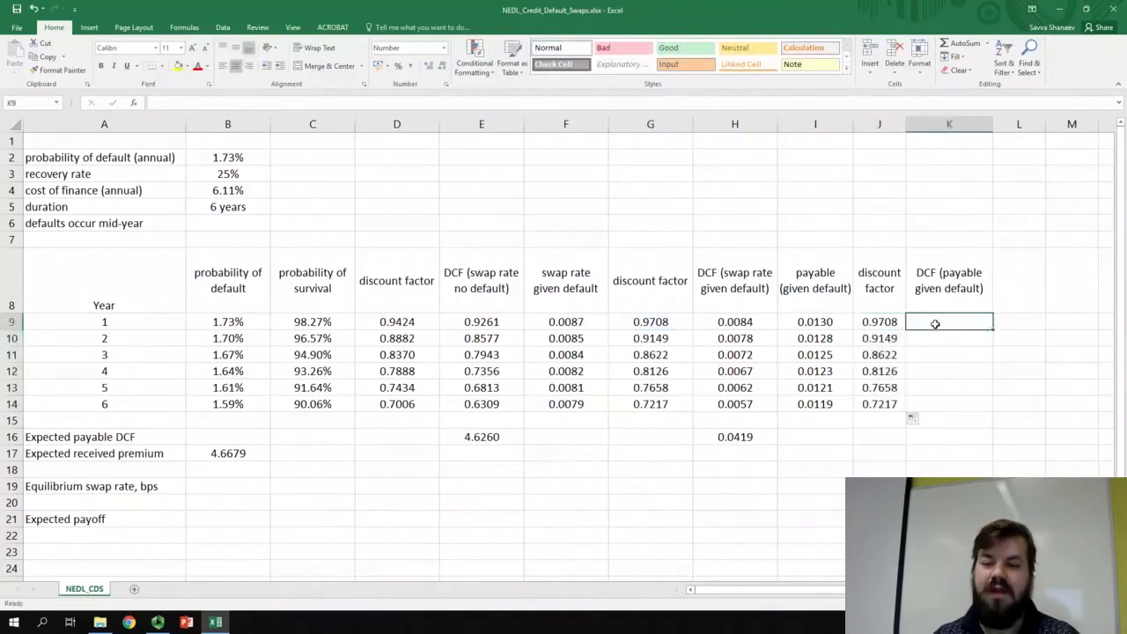
type("=")
left_click(840, 322)
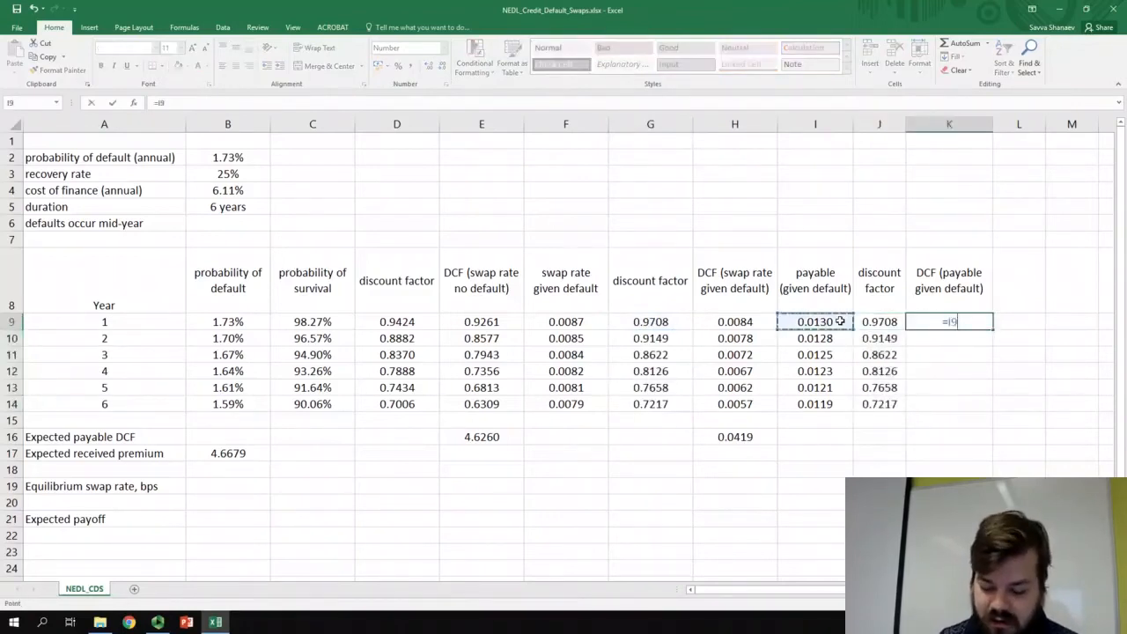
type("*")
left_click(890, 322)
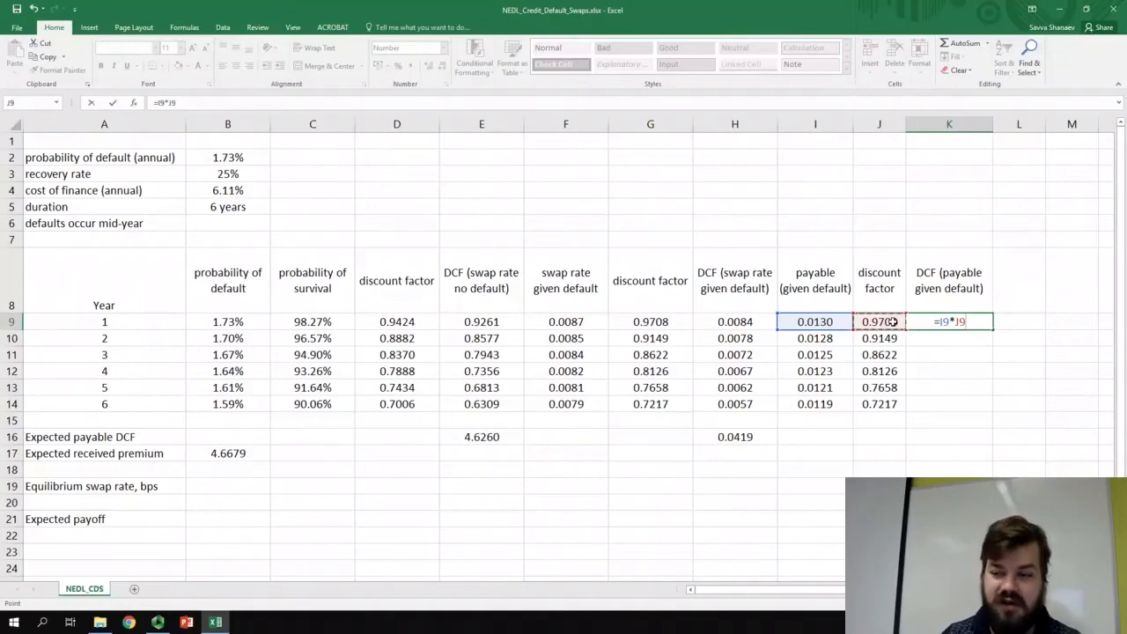
key("Return")
left_click(832, 324)
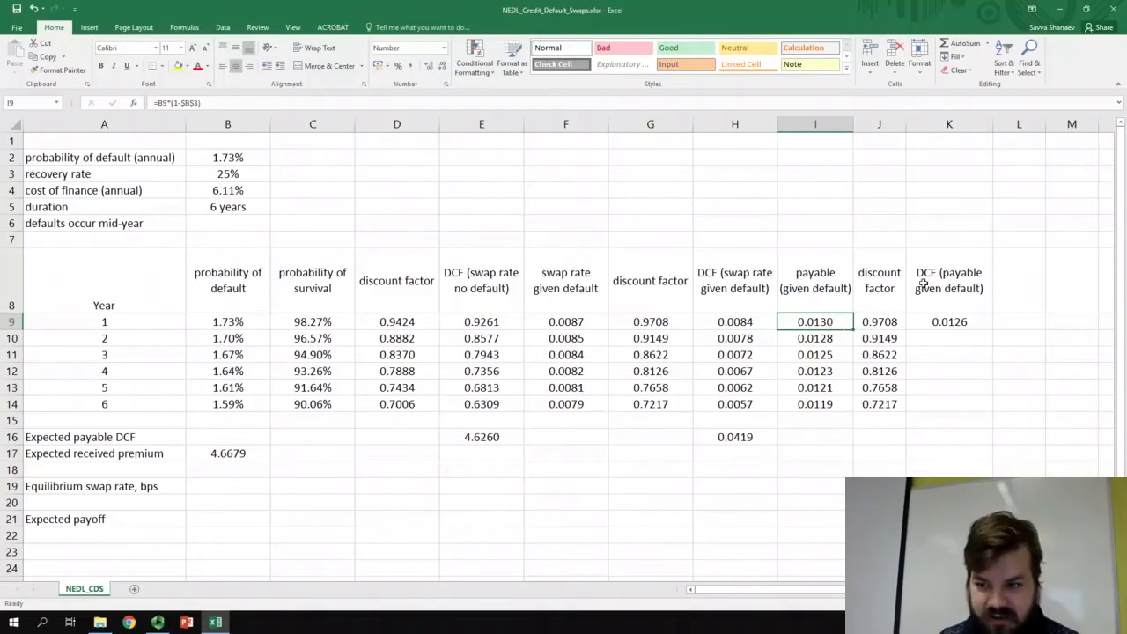
left_click(949, 322)
double_click(993, 329)
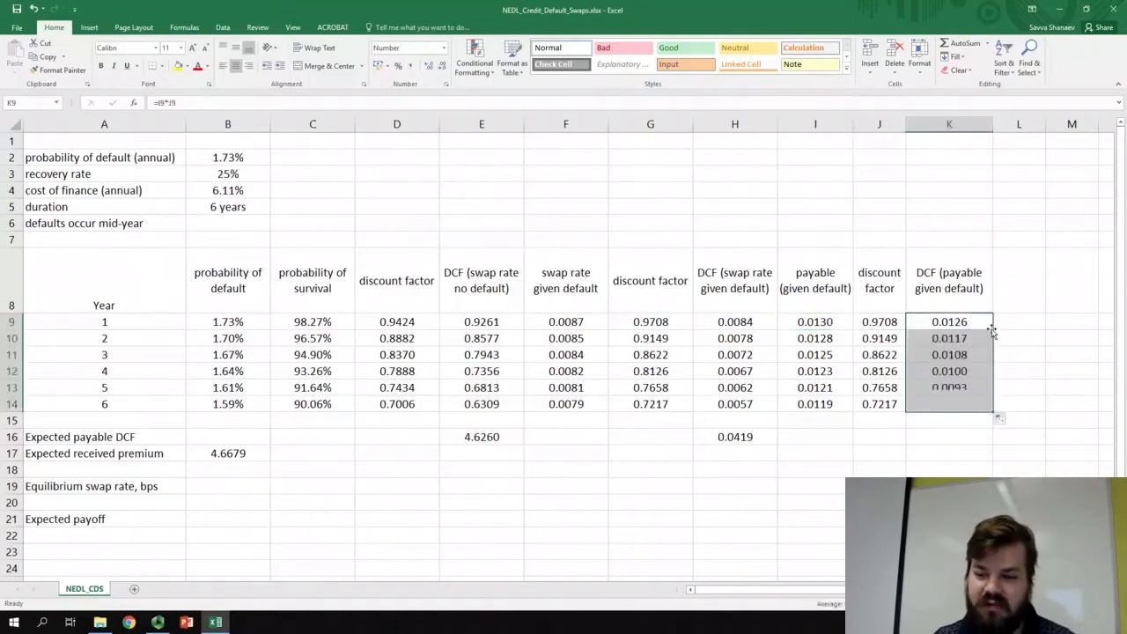
- Total the DCFs of the payable given default in K16 with =SUM(K9:K14)
left_click(964, 438)
type("=SUM(")
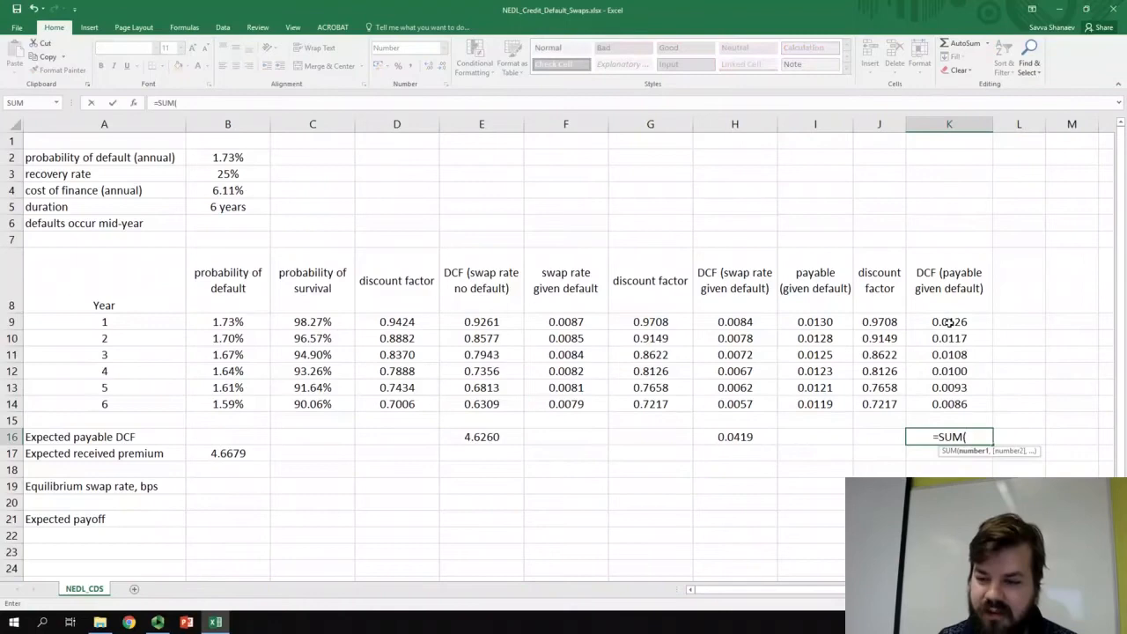
left_click_drag(950, 322, 956, 403)
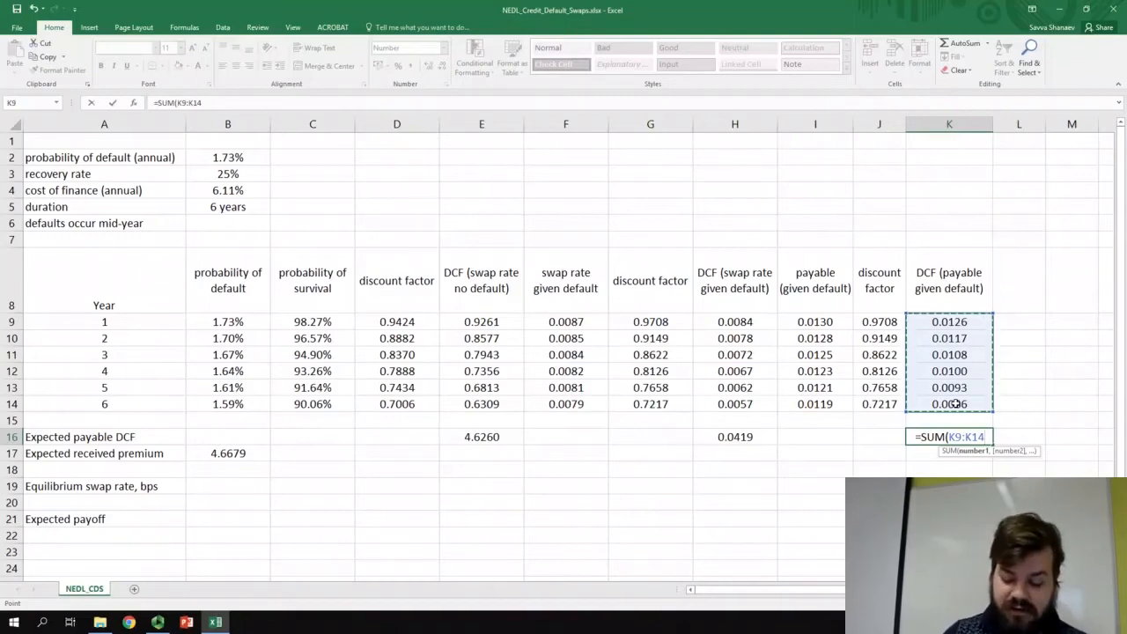
key("Return")
- Set the expected payable DCF in B16 to the payable total with =K16
left_click(234, 438)
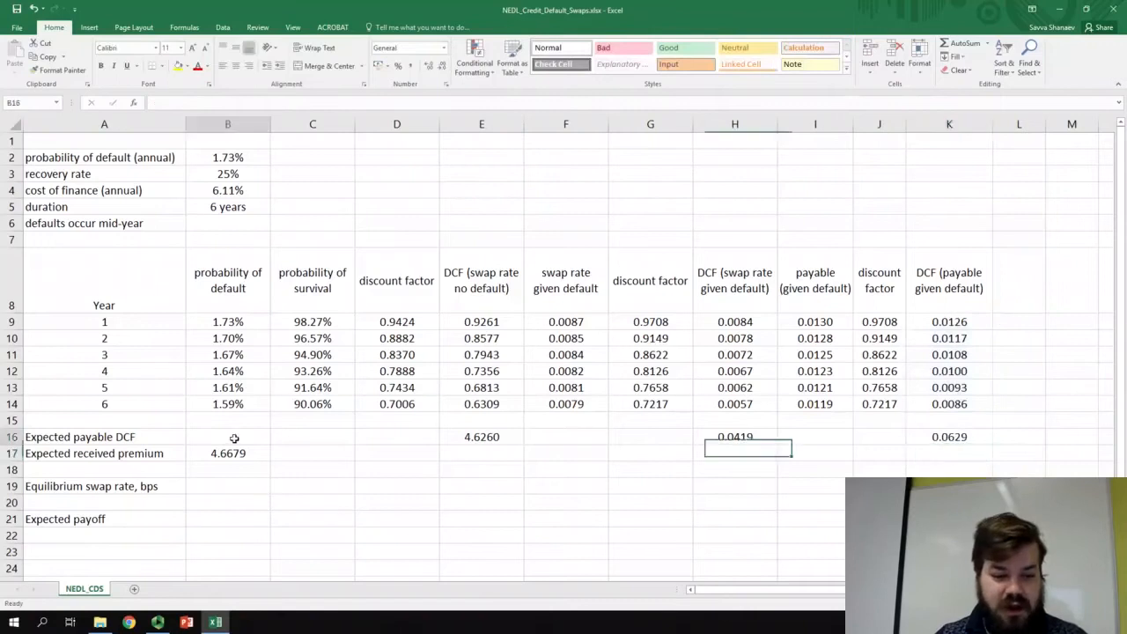
type("=")
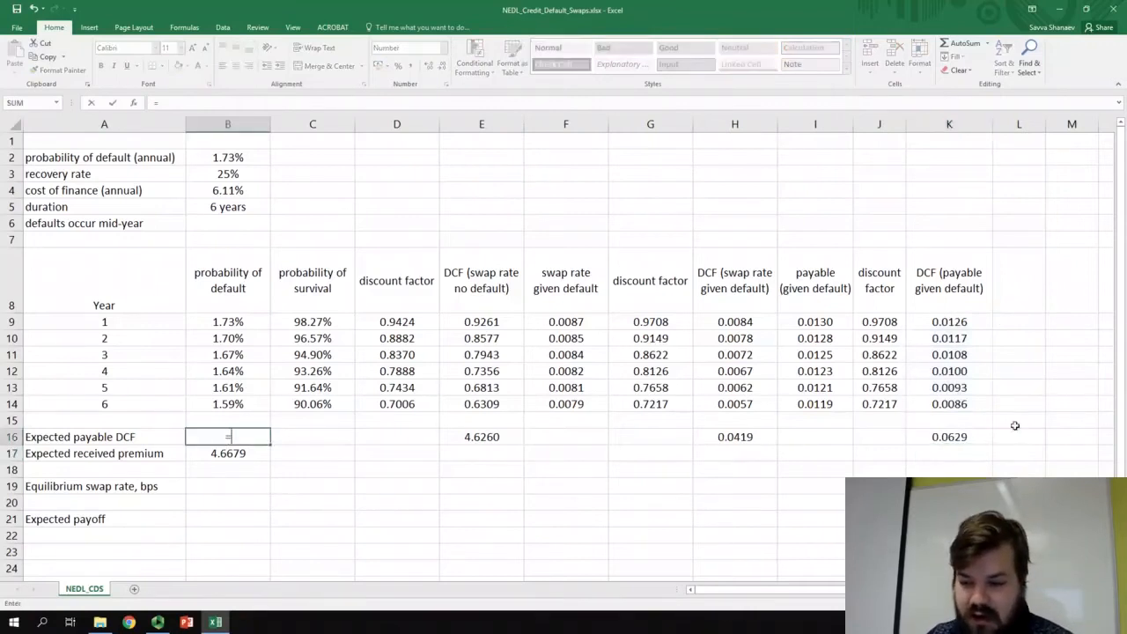
left_click(949, 437)
key("Return")
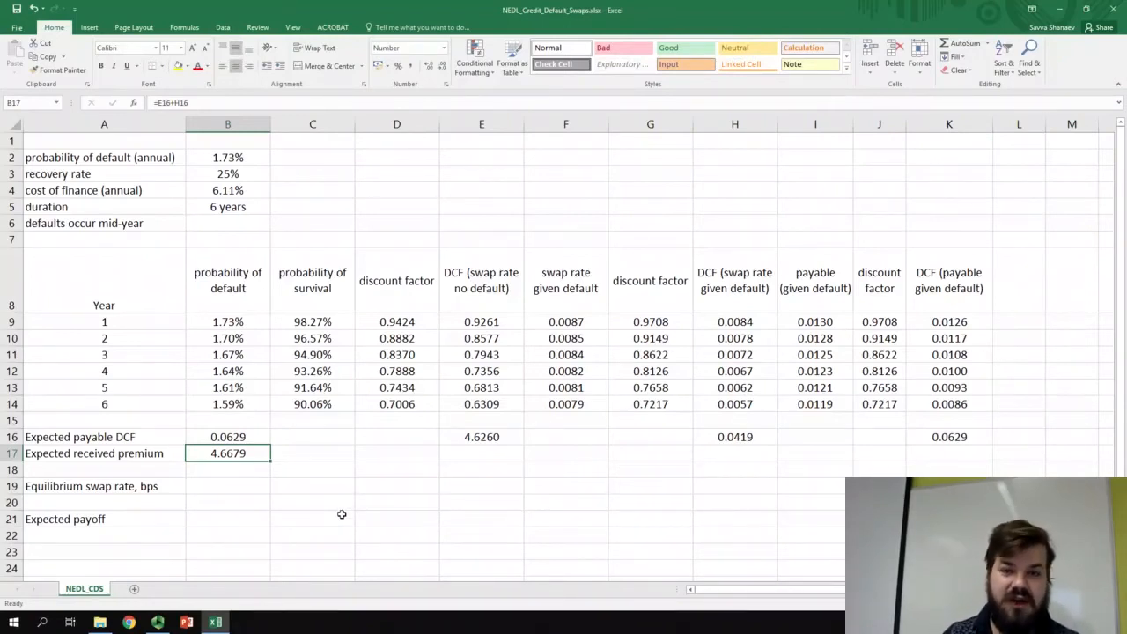
- Calculate the equilibrium swap rate in basis points in B19 by dividing the expected payable by the expected premium with =B16/B17*10000
left_click(260, 437)
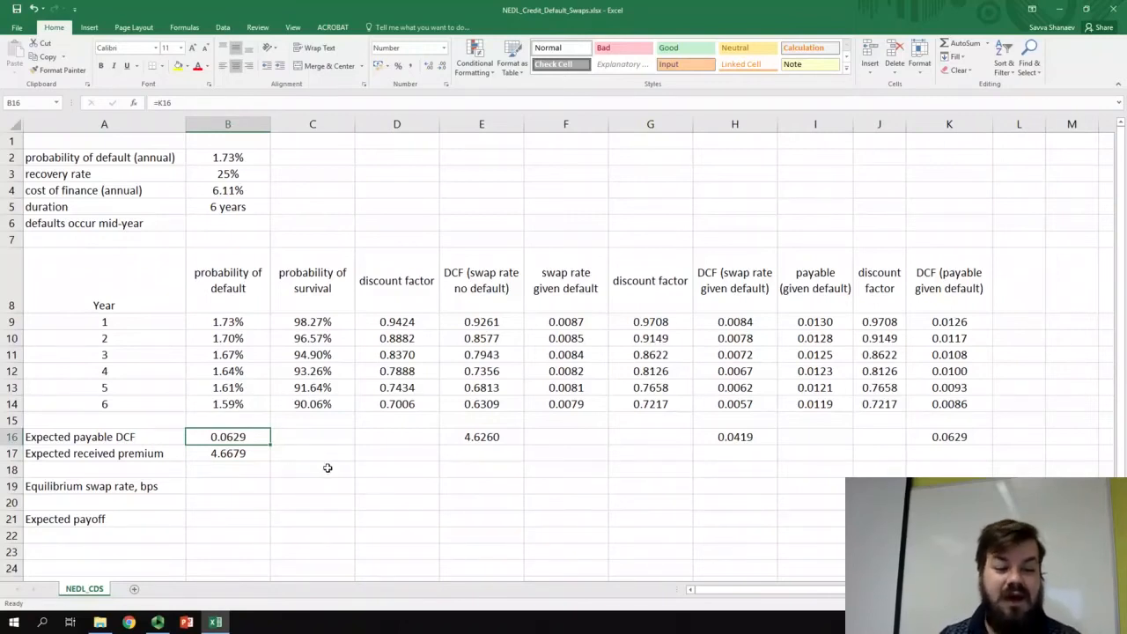
left_click(227, 455)
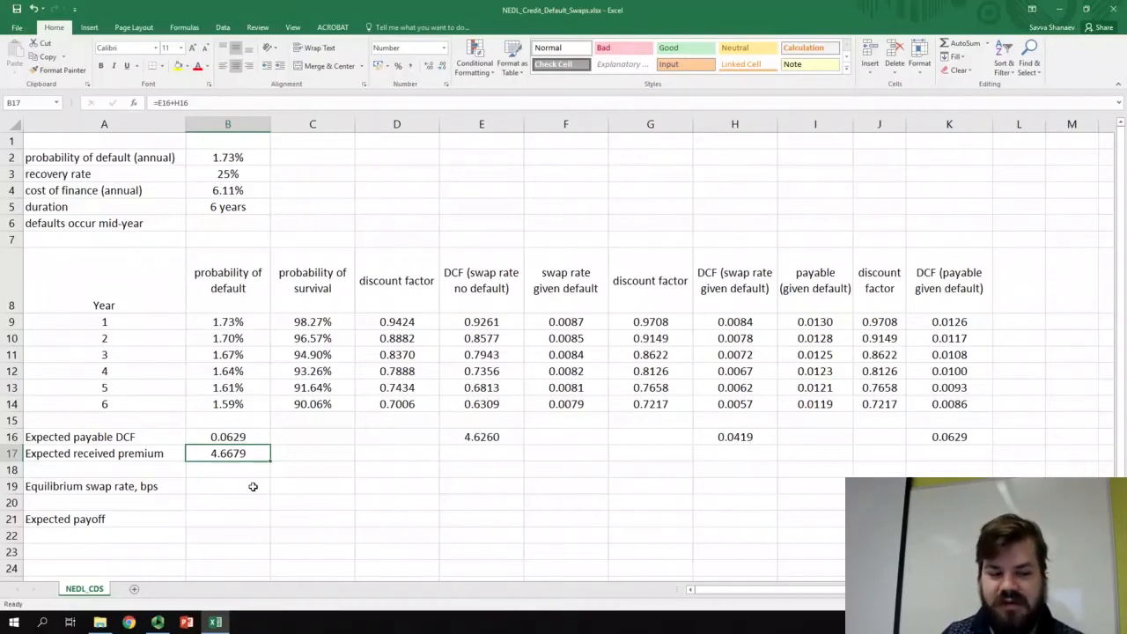
left_click(252, 486)
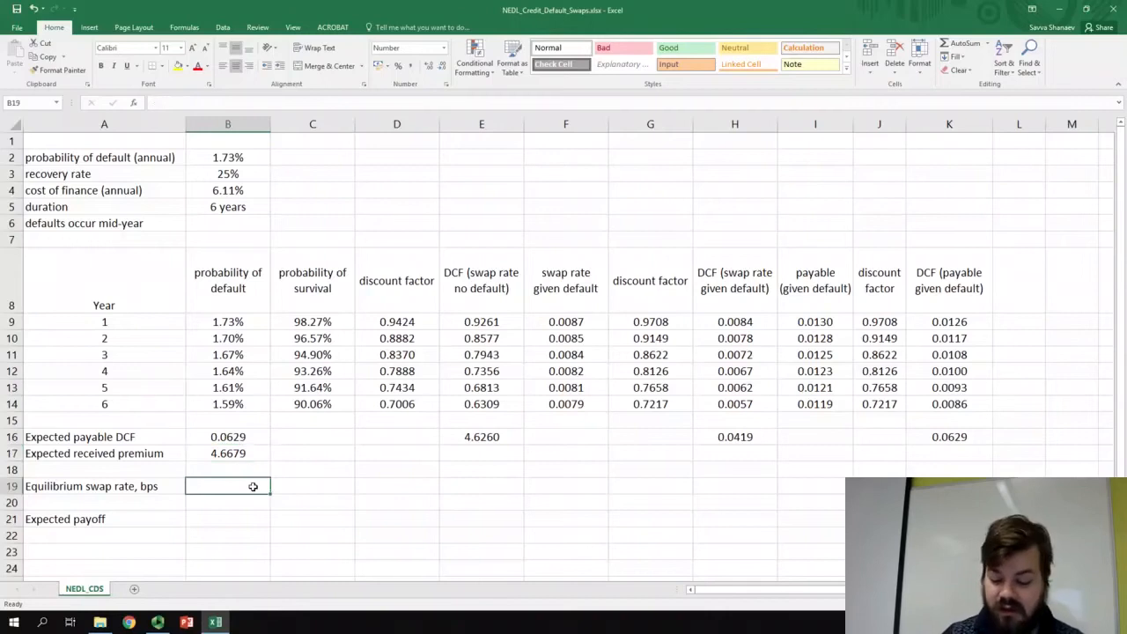
type("=")
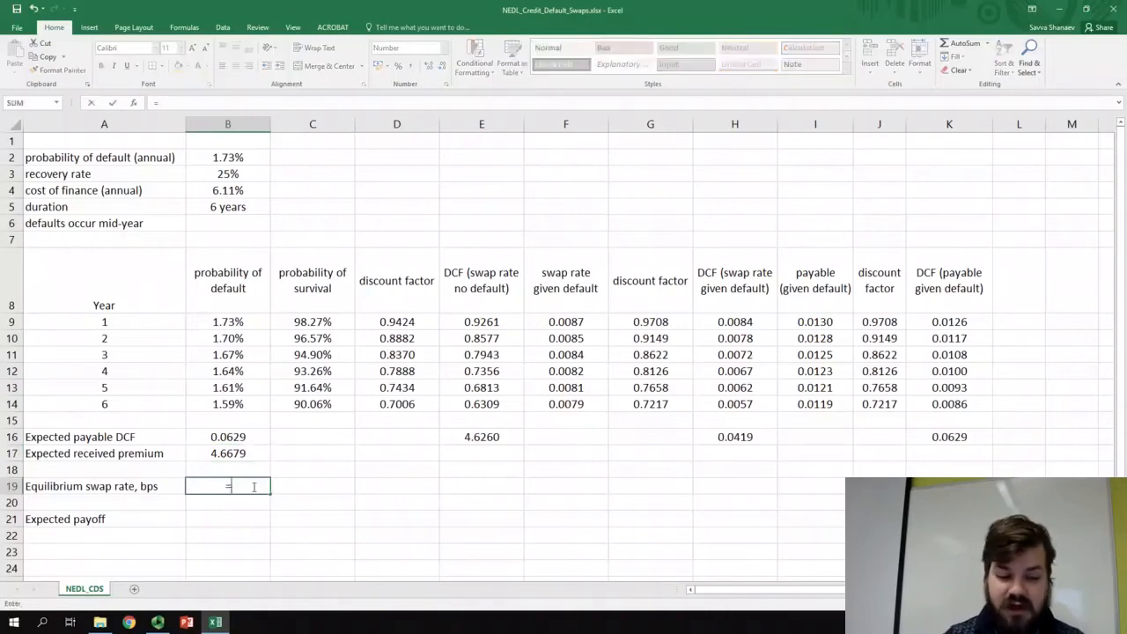
left_click(227, 436)
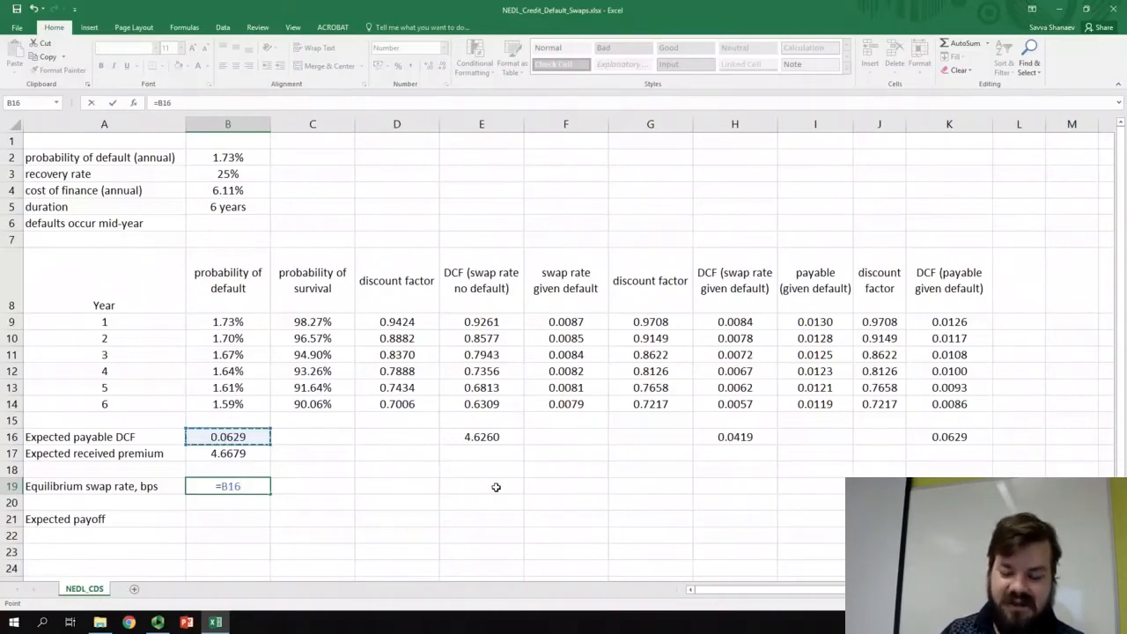
type("/")
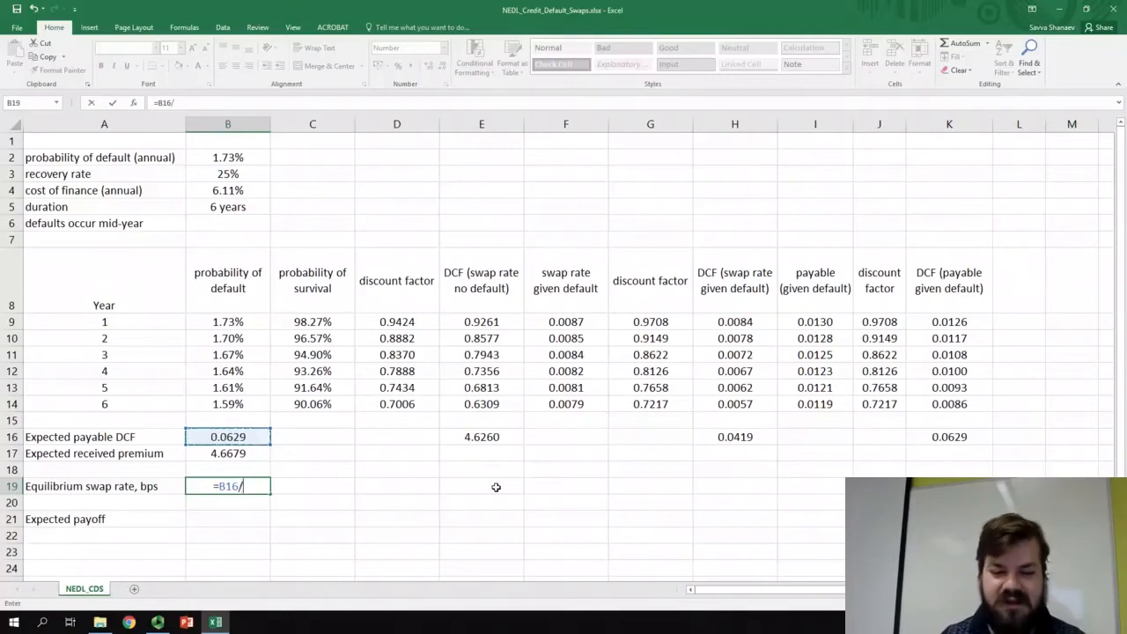
left_click(224, 452)
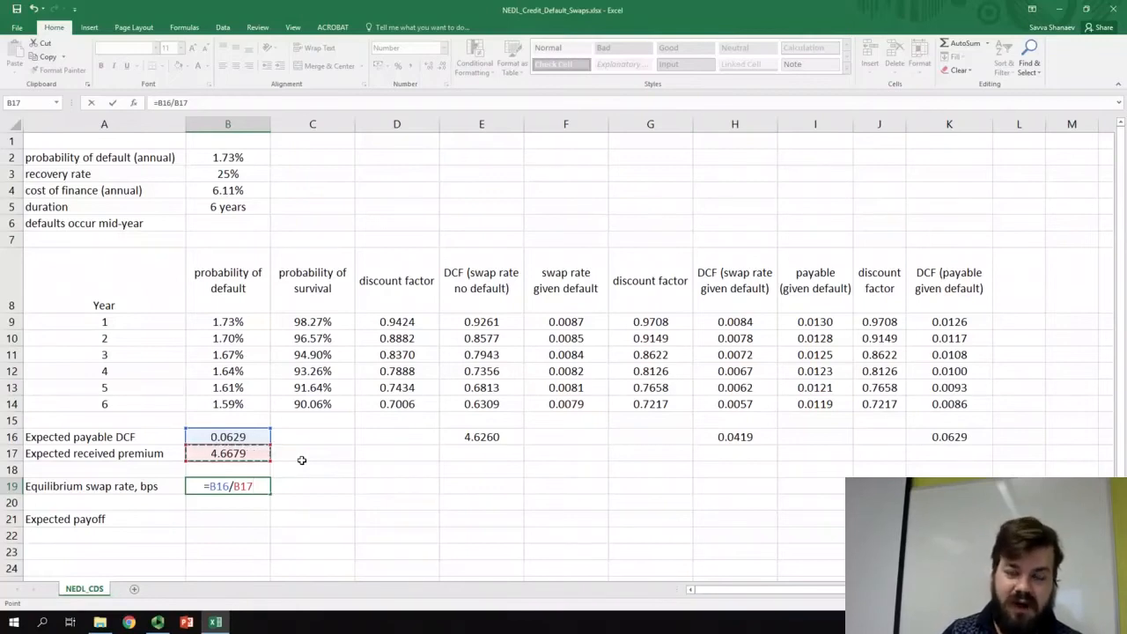
type("*")
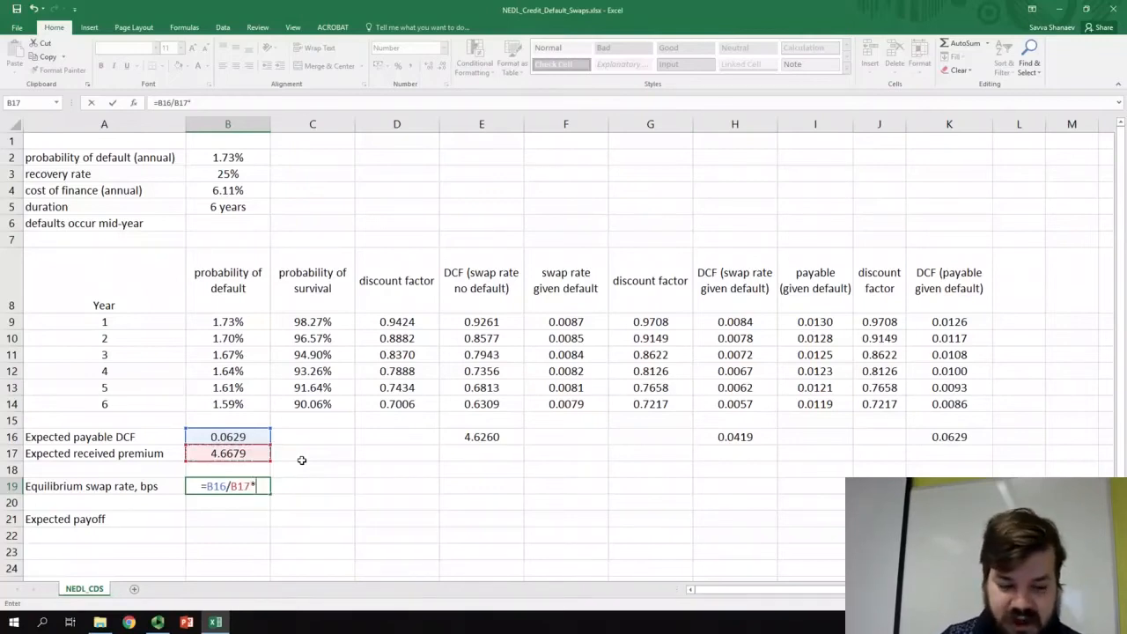
type("10000")
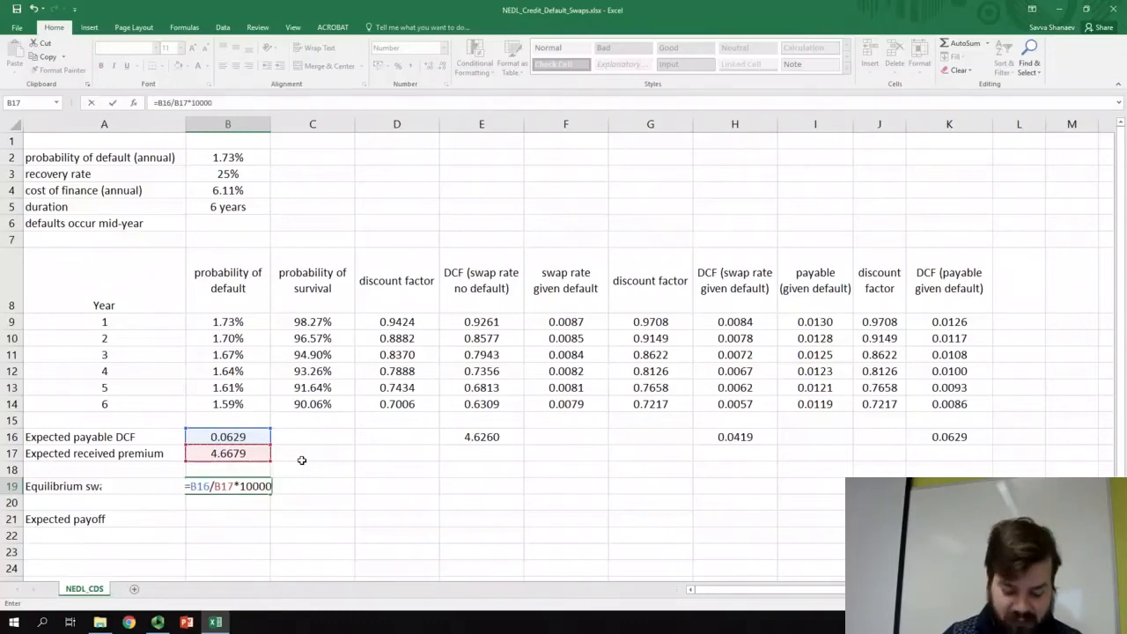
key("Return")
key("Up")
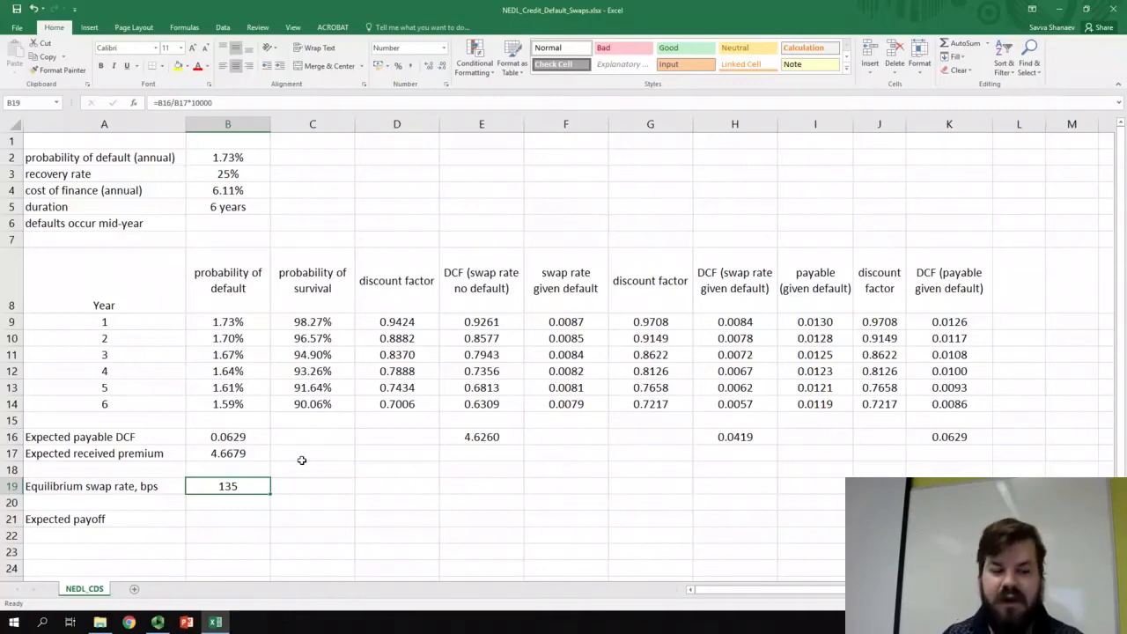
- Calculate the expected payoff in B21 as premium received minus the payable, using =B17*B19/10000 - B16
left_click(244, 519)
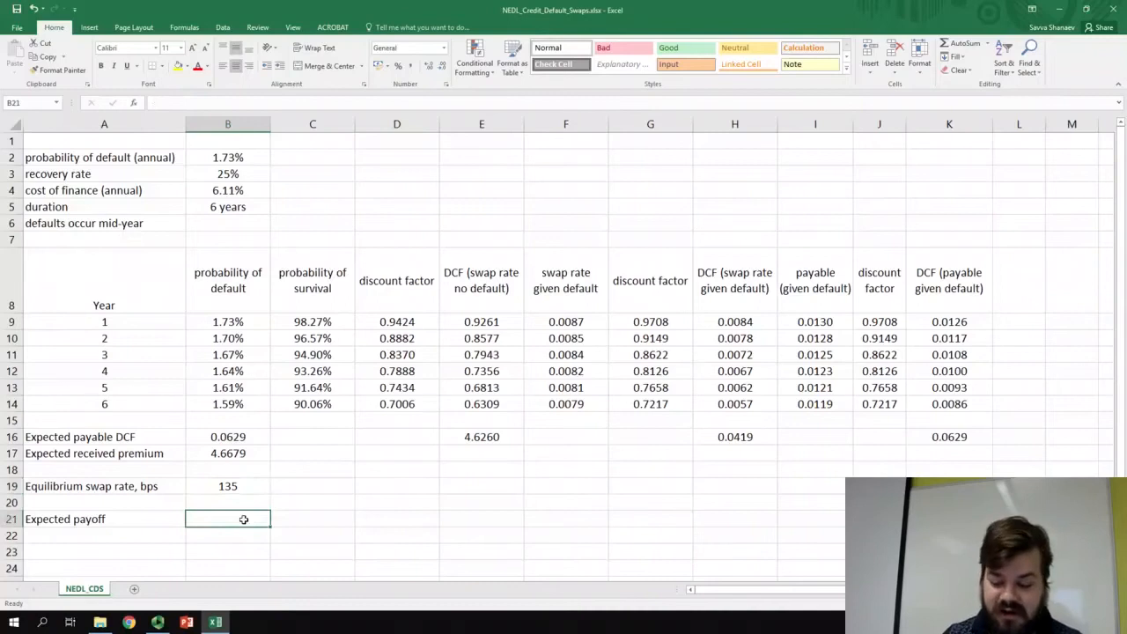
type("=")
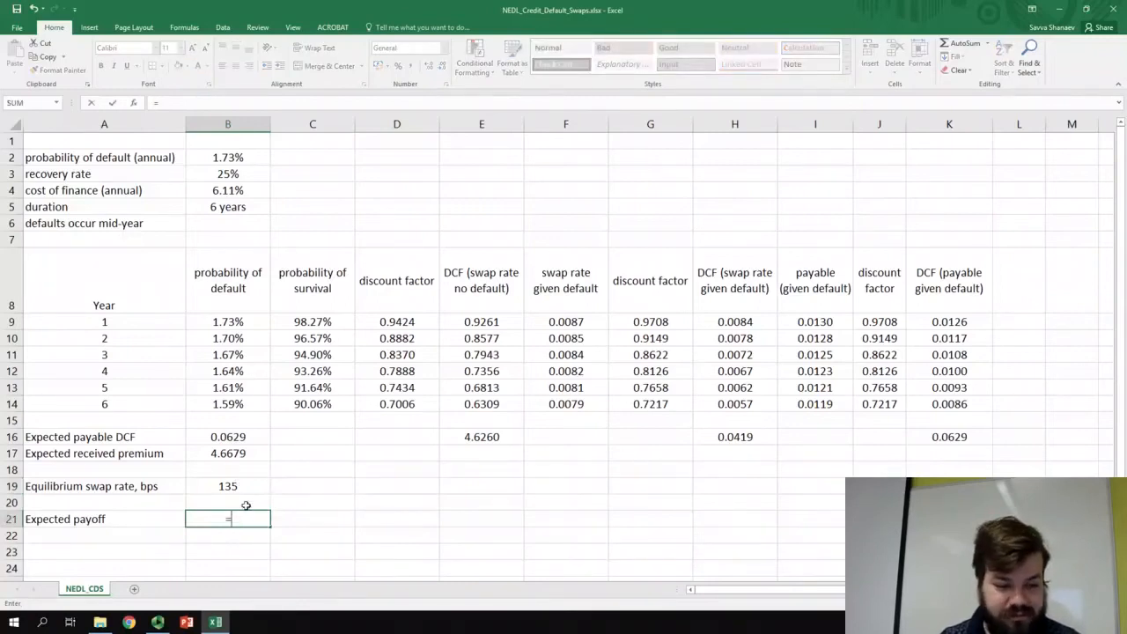
left_click(227, 453)
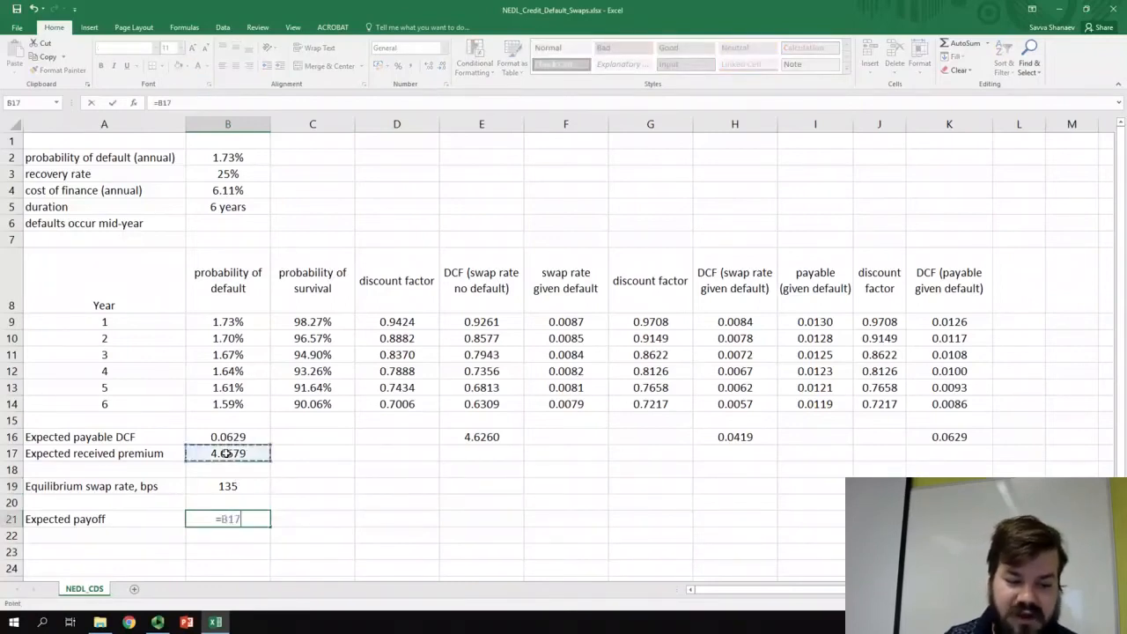
type("*")
left_click(230, 483)
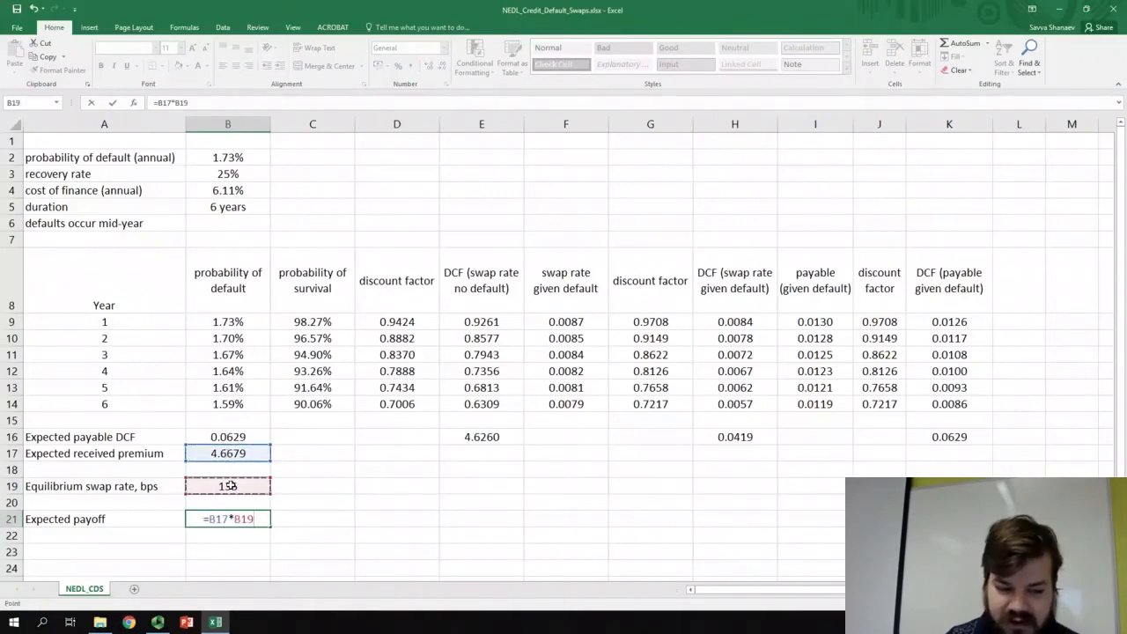
type("/10000 -")
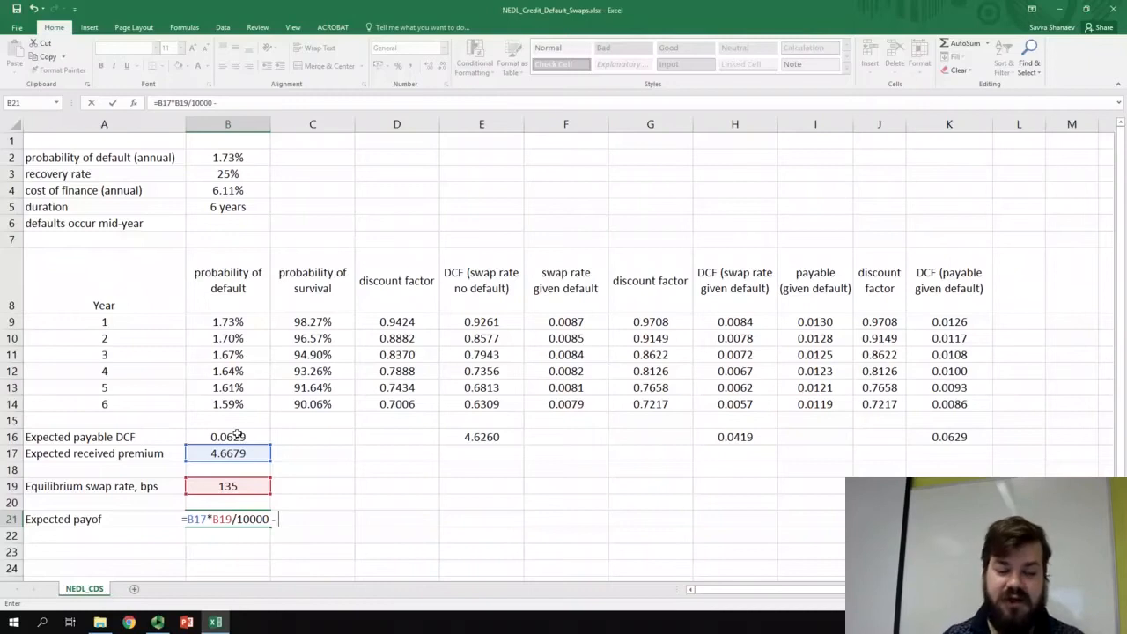
left_click(238, 435)
key("Return")
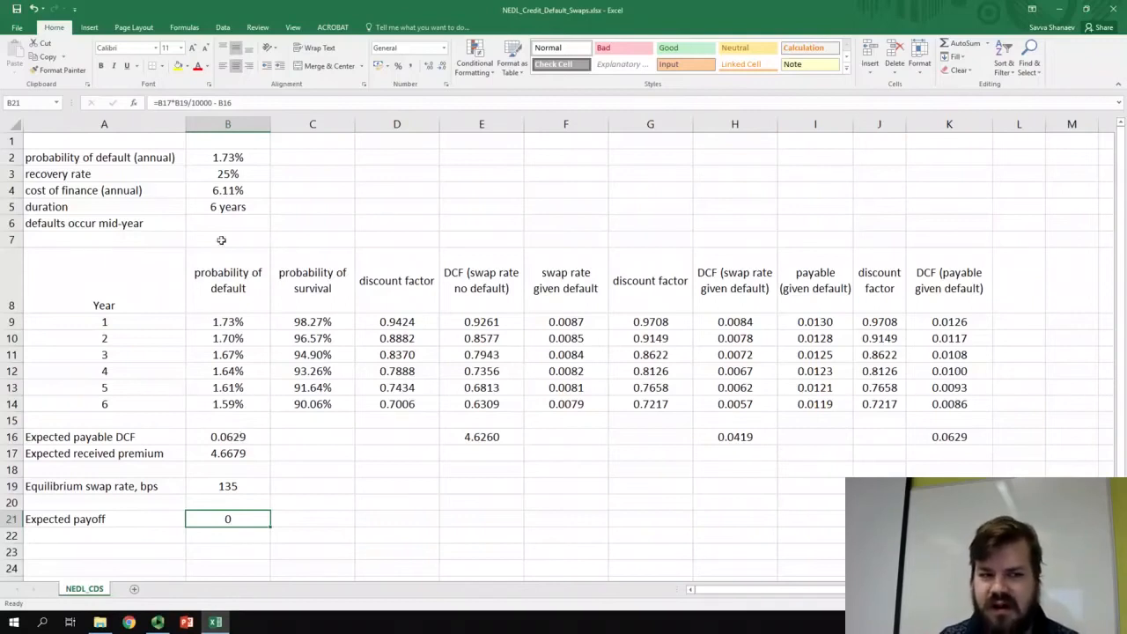
- Review the default probability, recovery rate, cost of finance and duration assumptions in B2:B5 alongside the equilibrium swap rate in B19
left_click(253, 156)
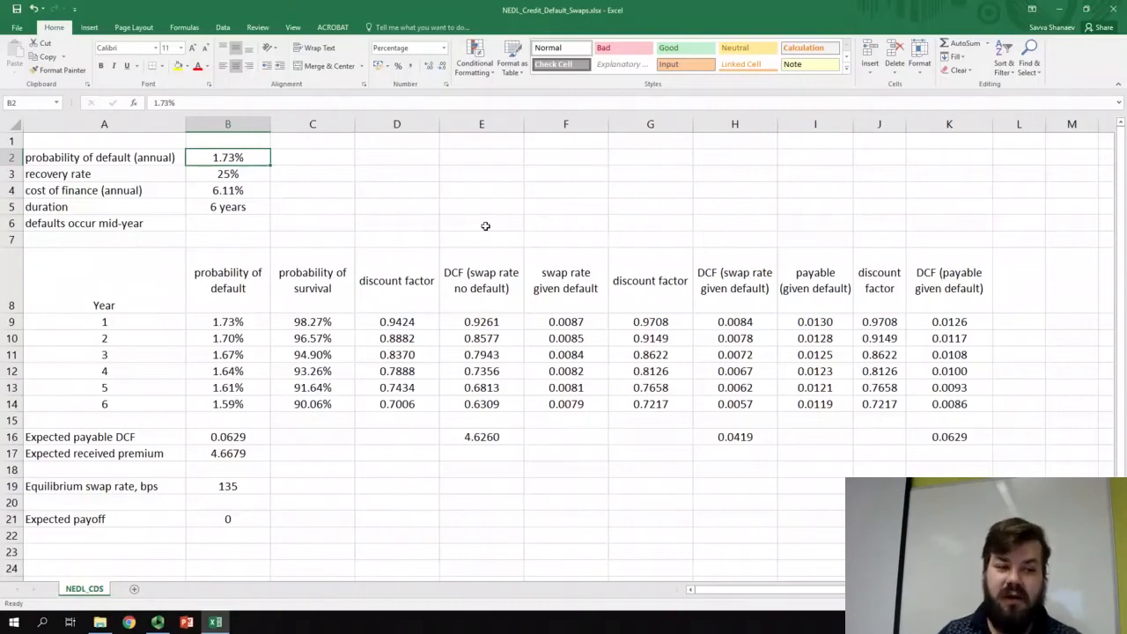
left_click(203, 191)
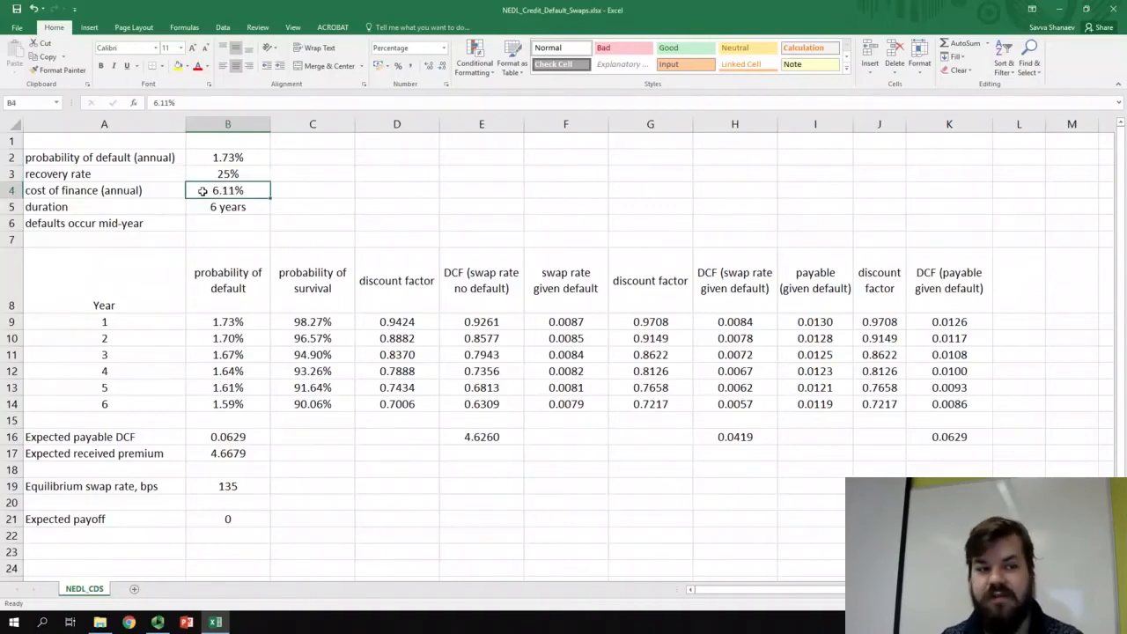
left_click(203, 171)
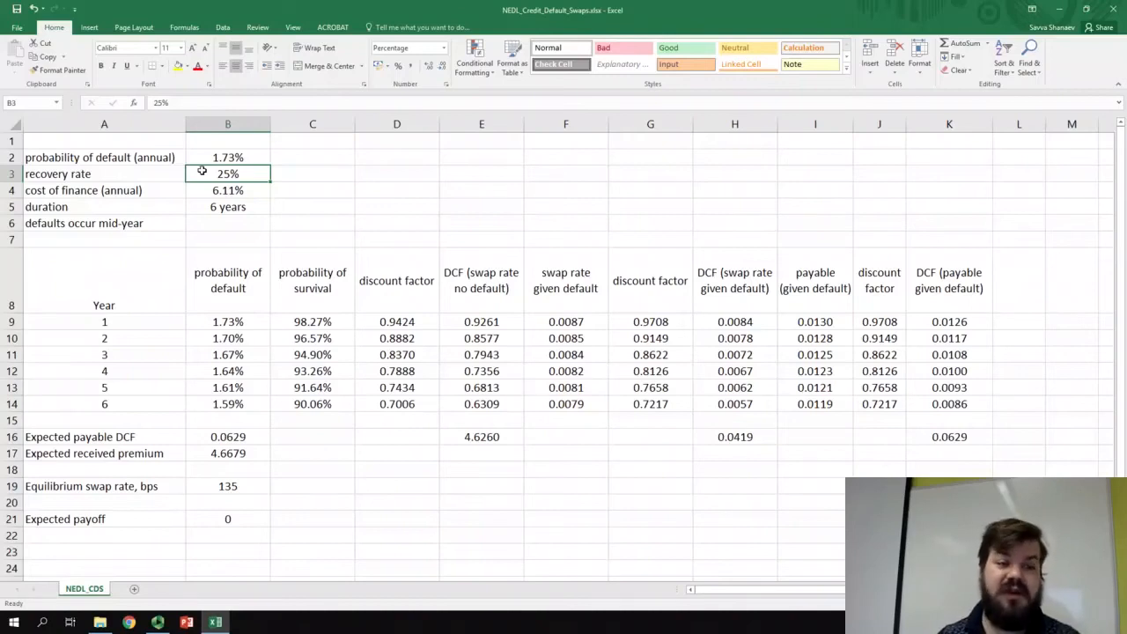
left_click(202, 207)
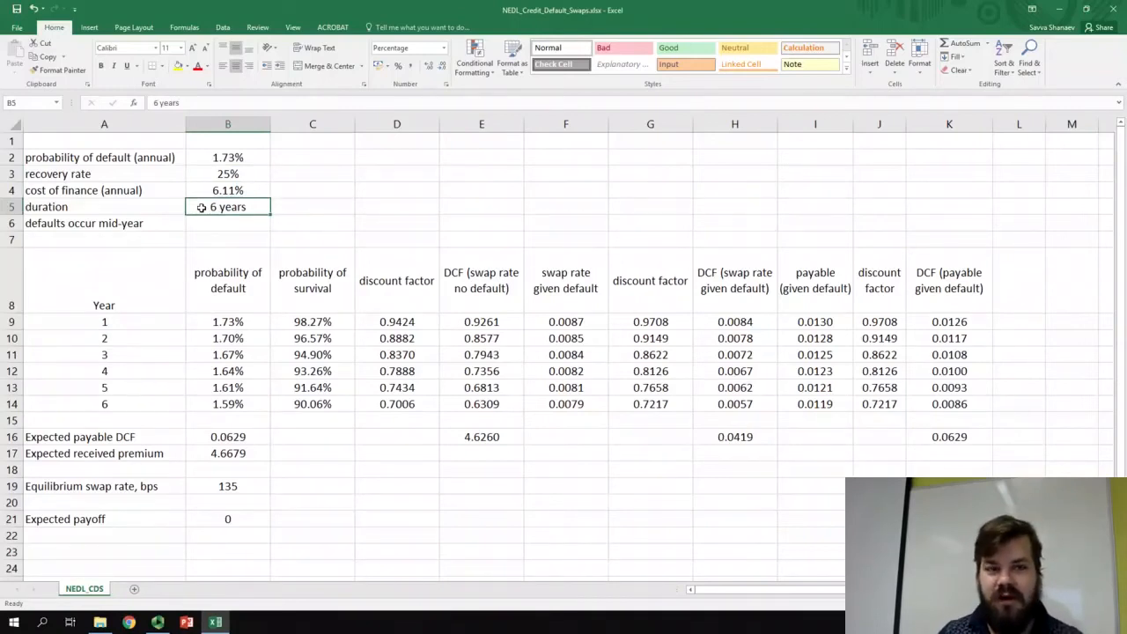
left_click(199, 159)
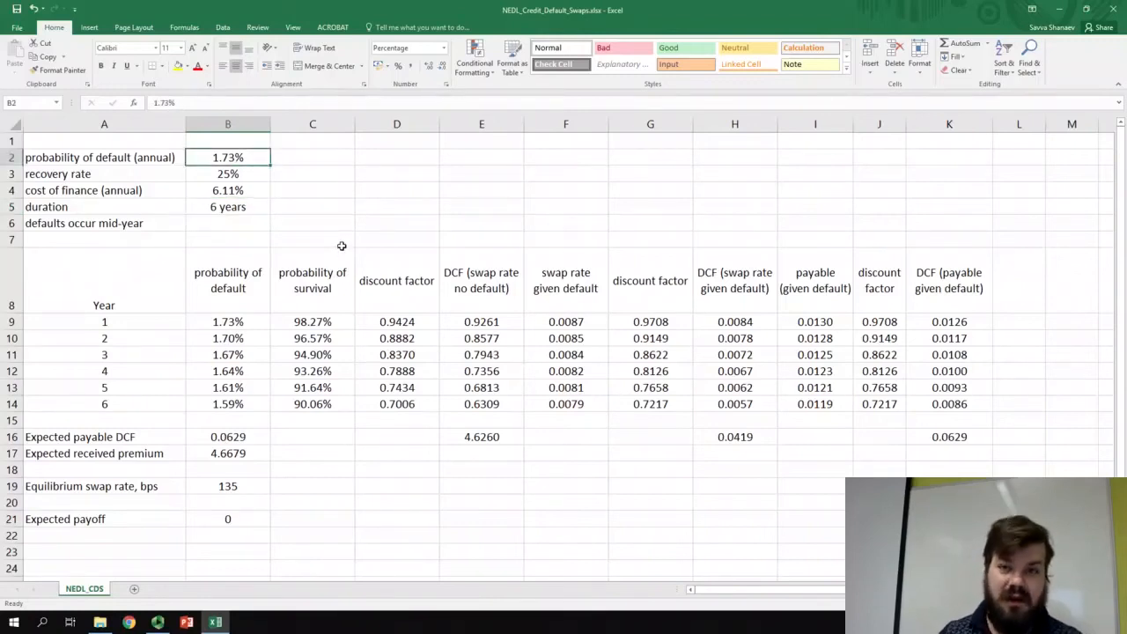
left_click(211, 487)
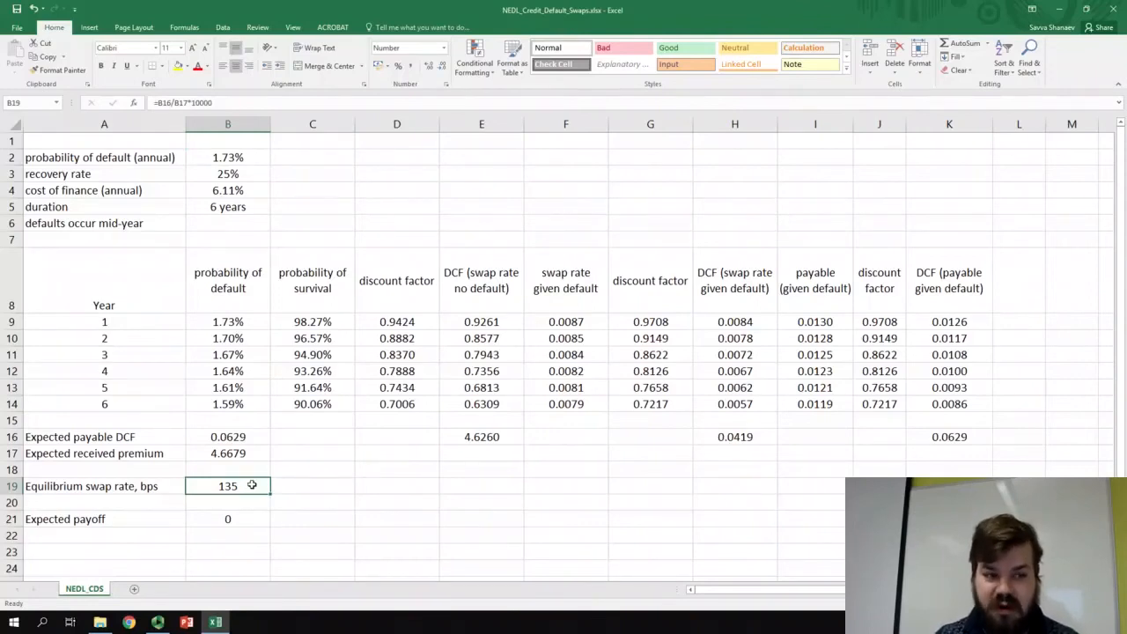
left_click_drag(212, 173, 216, 209)
left_click(362, 214)
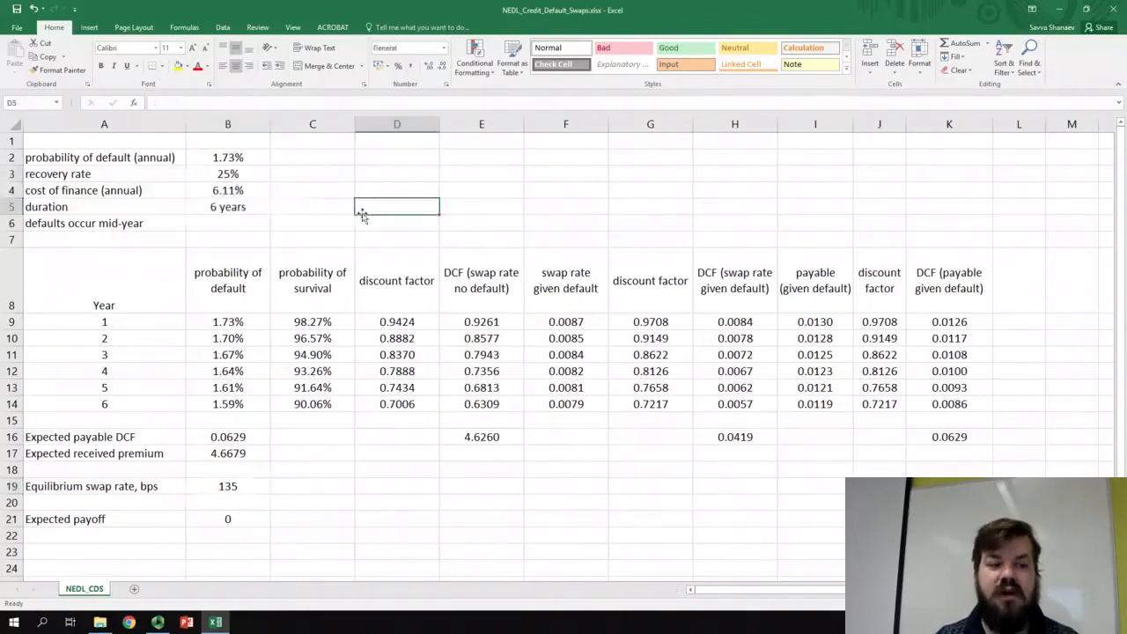
left_click(227, 155)
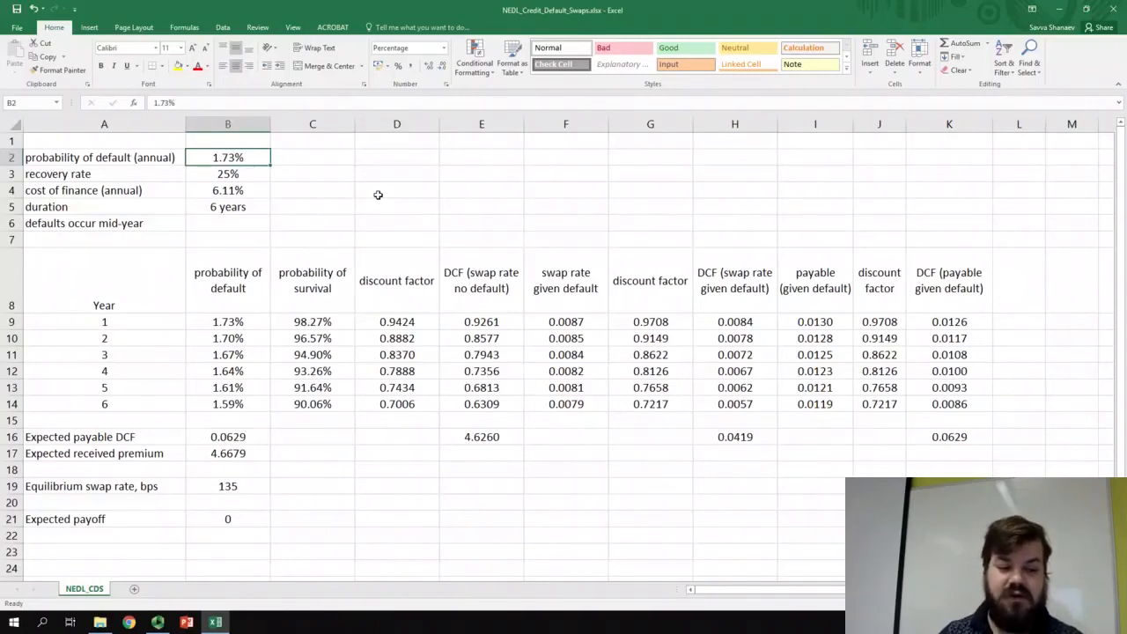
- Replace the swap rate formula in B19 with 252 bps and check the expected payoff in B21 against the default probability in B2
left_click(259, 484)
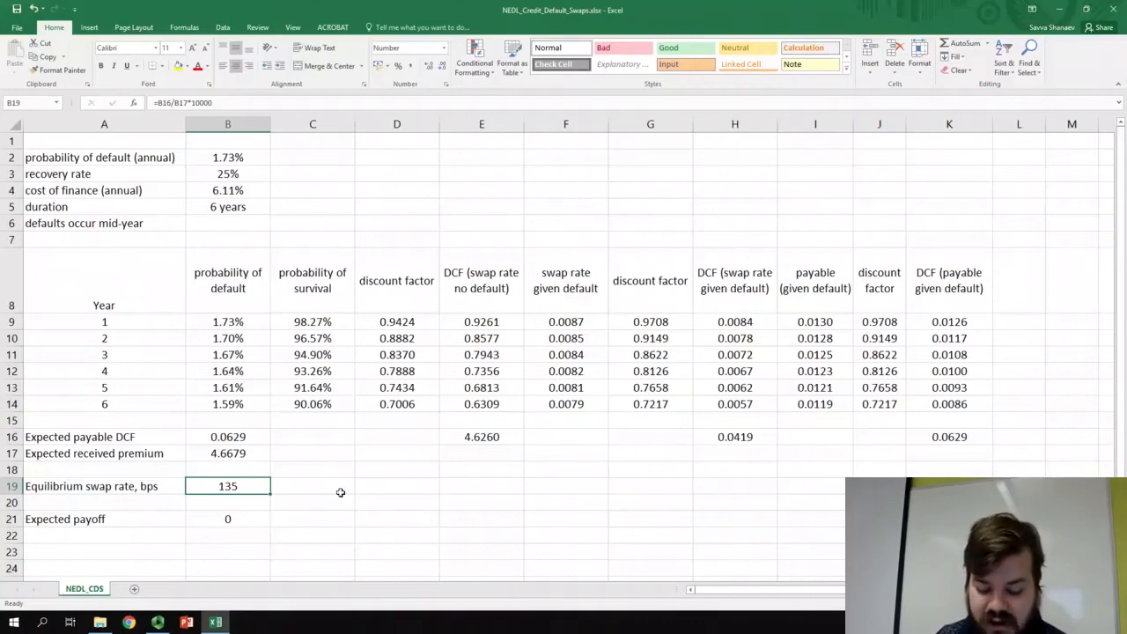
type("252")
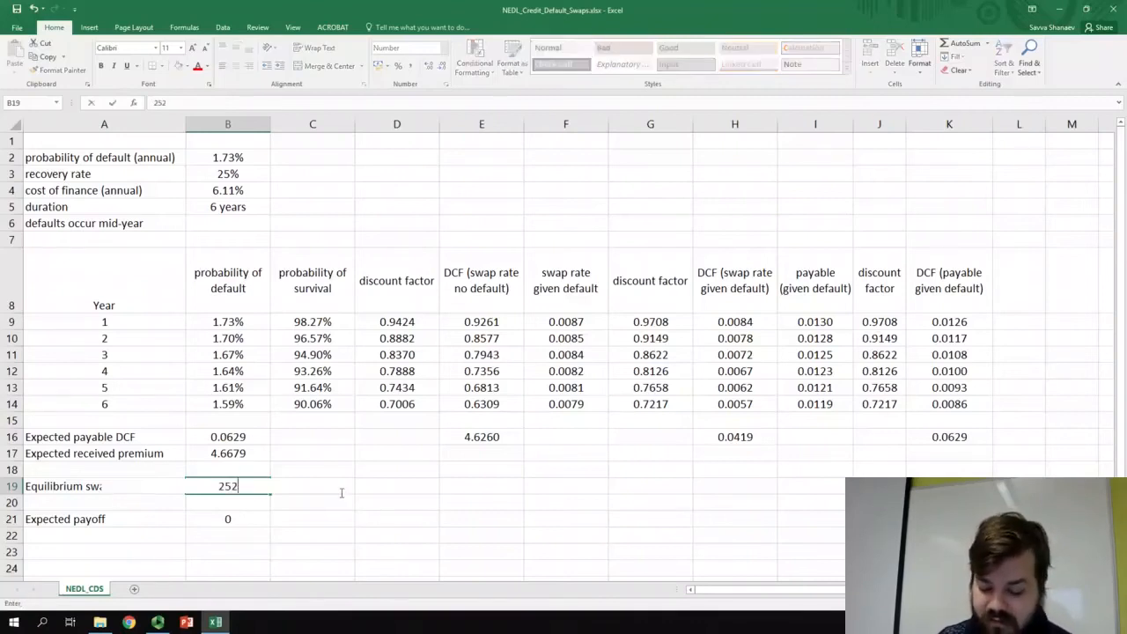
key("Return")
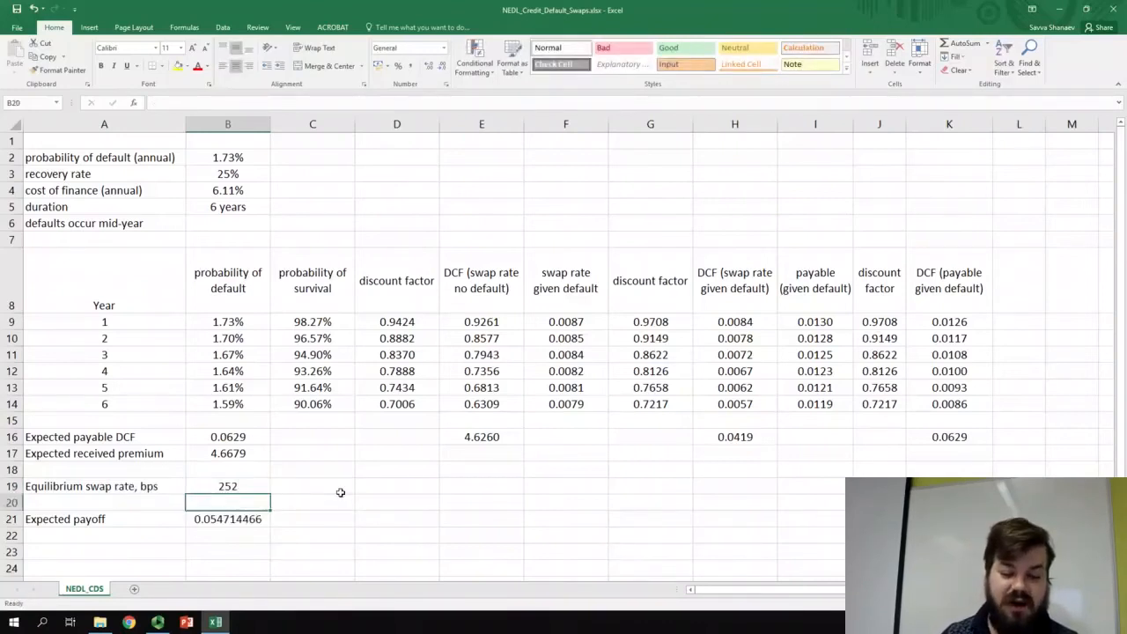
left_click(262, 518)
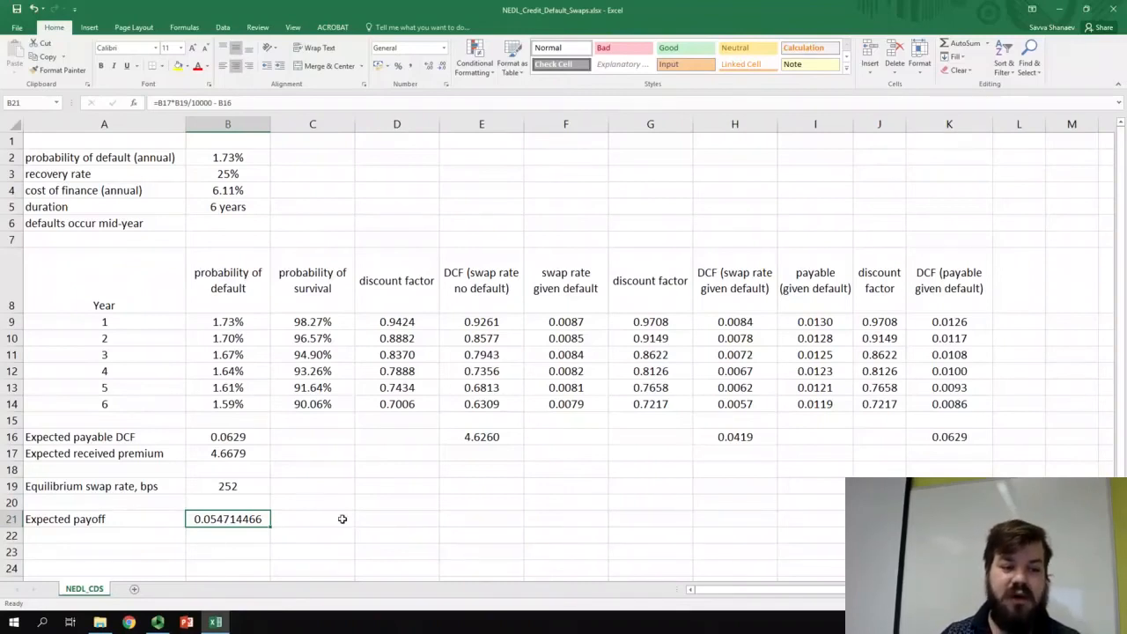
left_click(211, 167)
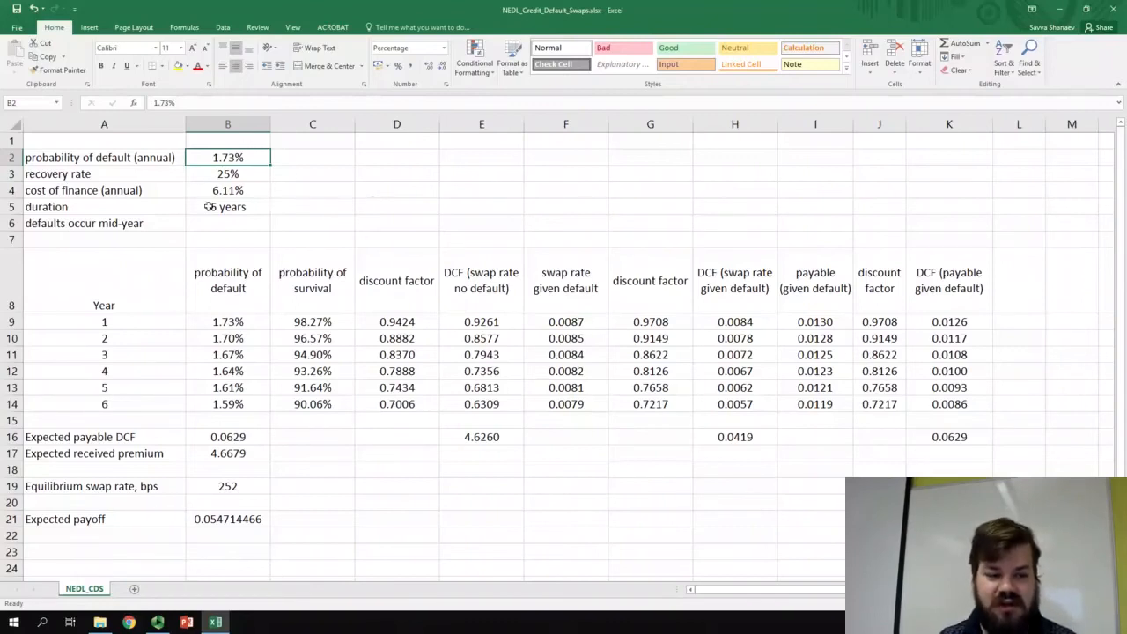
left_click(229, 520)
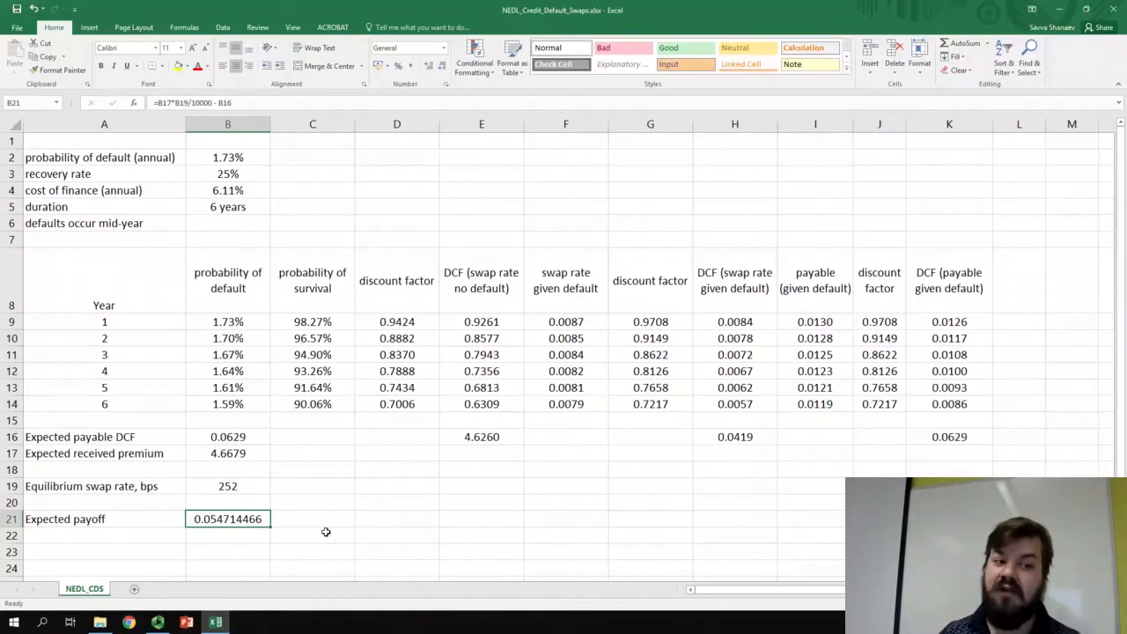
left_click(230, 160)
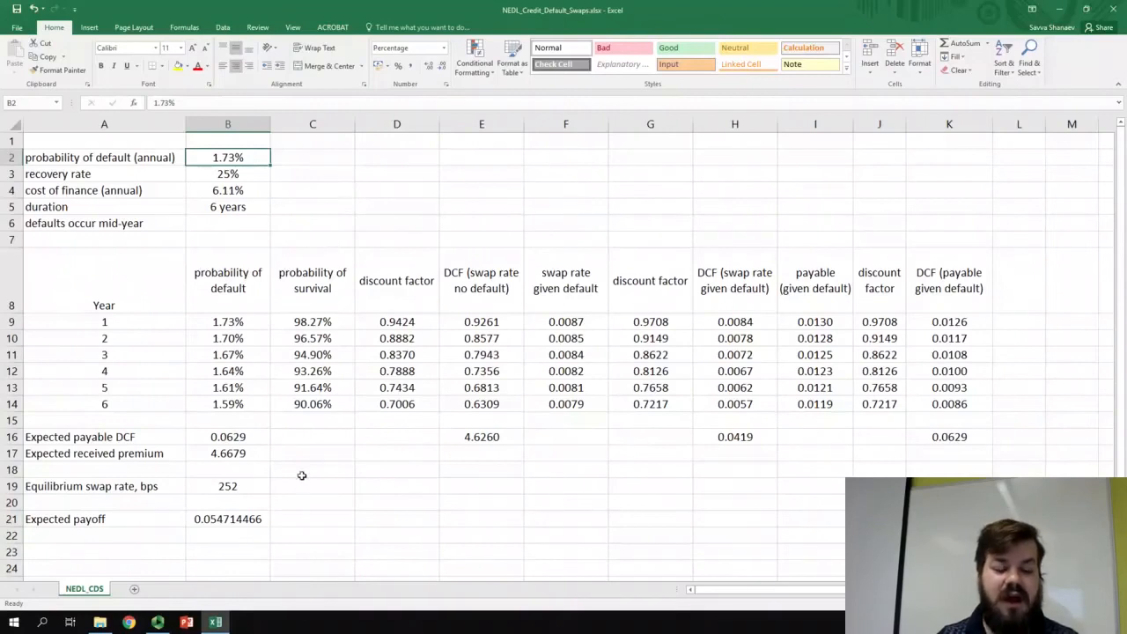
left_click(242, 486)
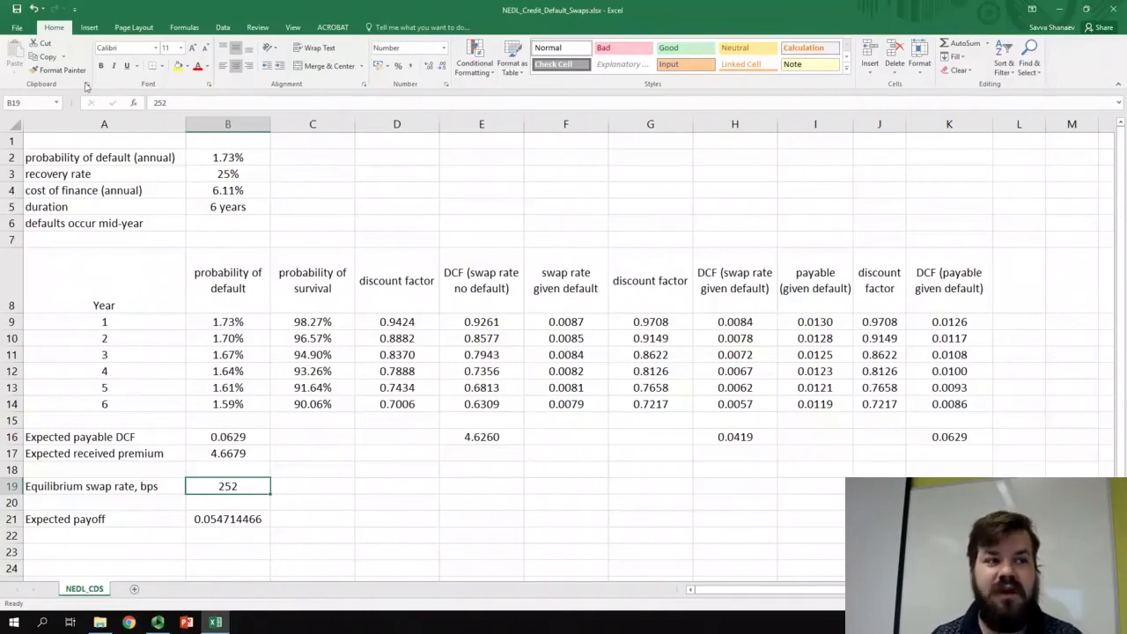
- Enable the Solver Add-in through the Excel add-ins options
left_click(17, 27)
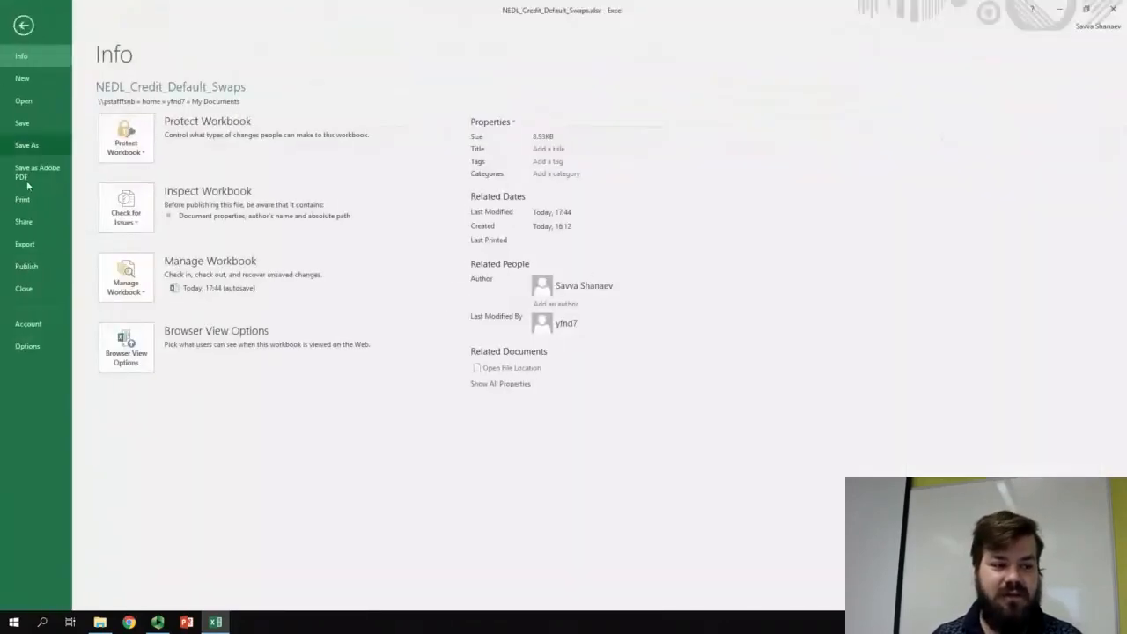
left_click(35, 345)
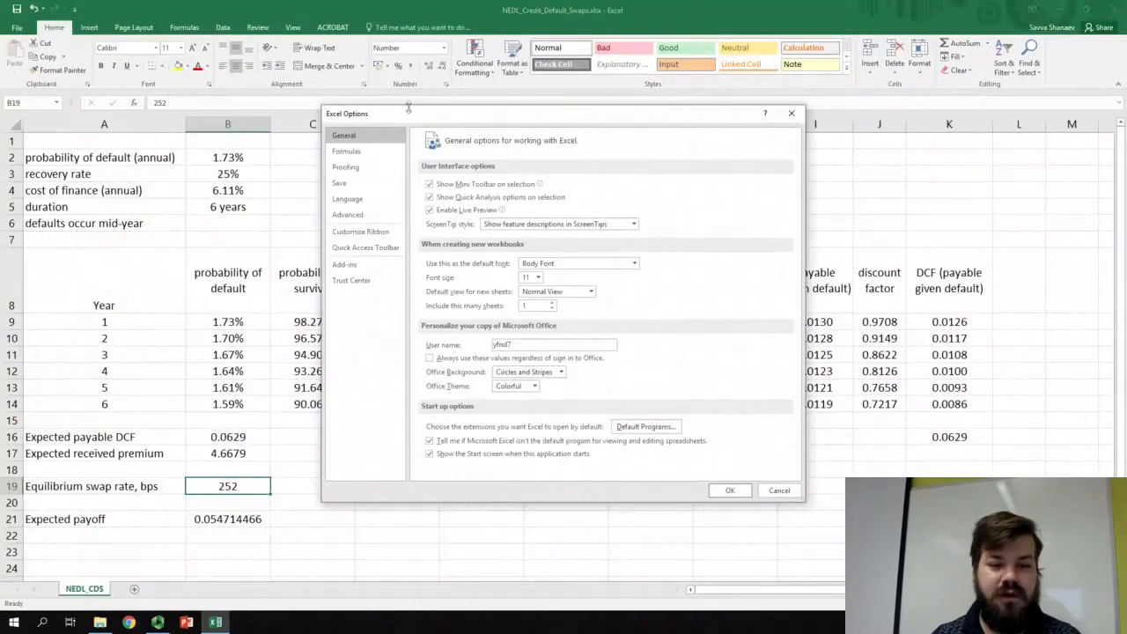
left_click(344, 266)
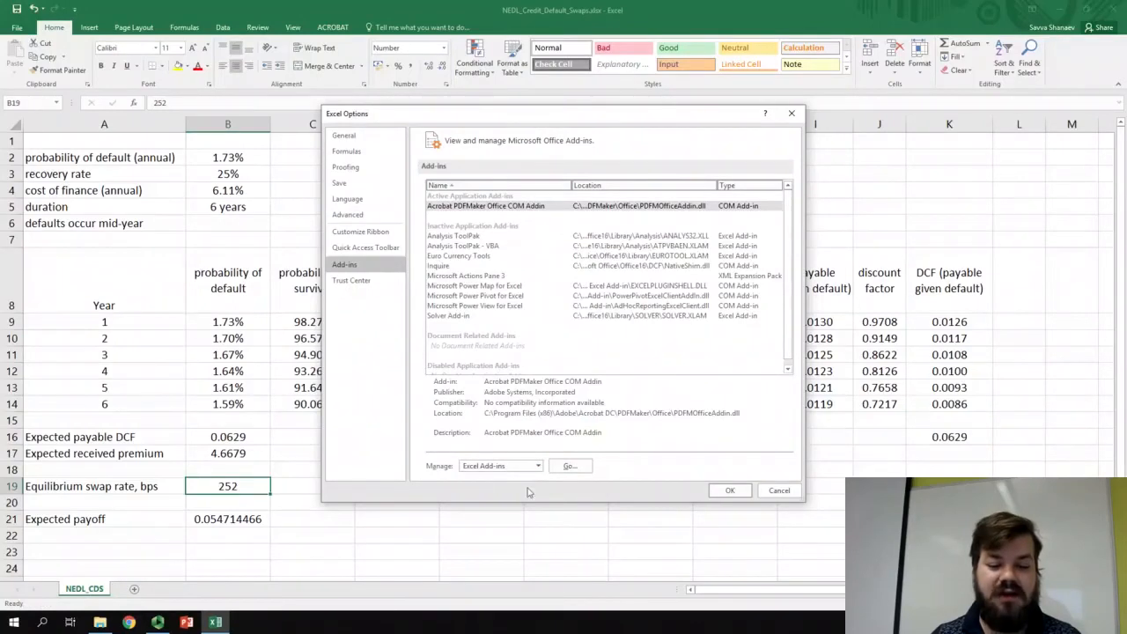
left_click(570, 466)
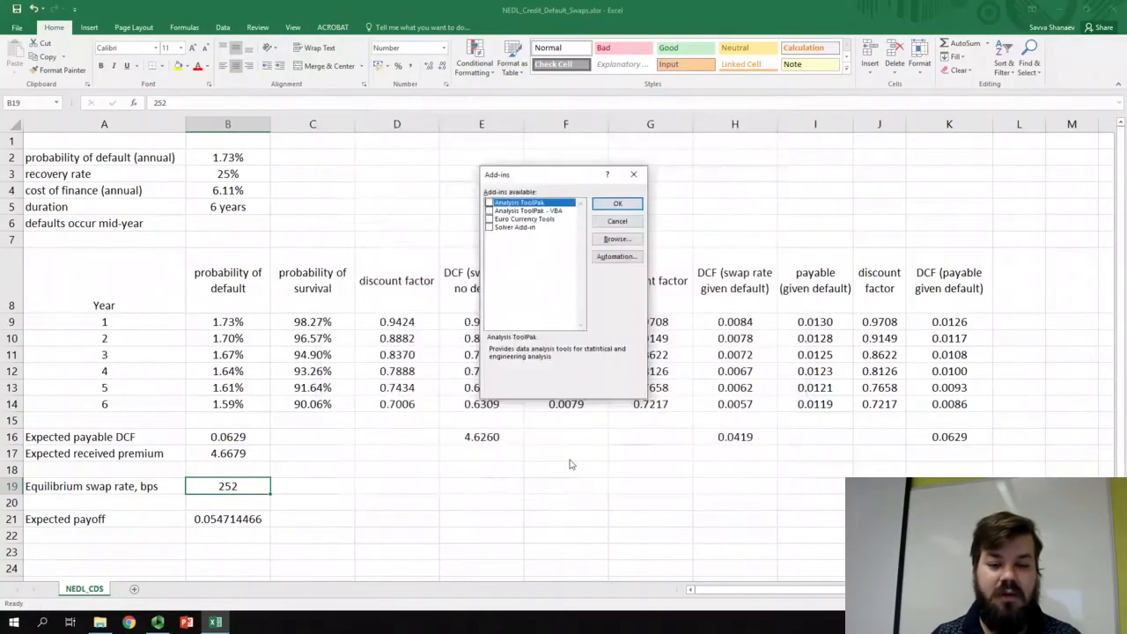
left_click(527, 228)
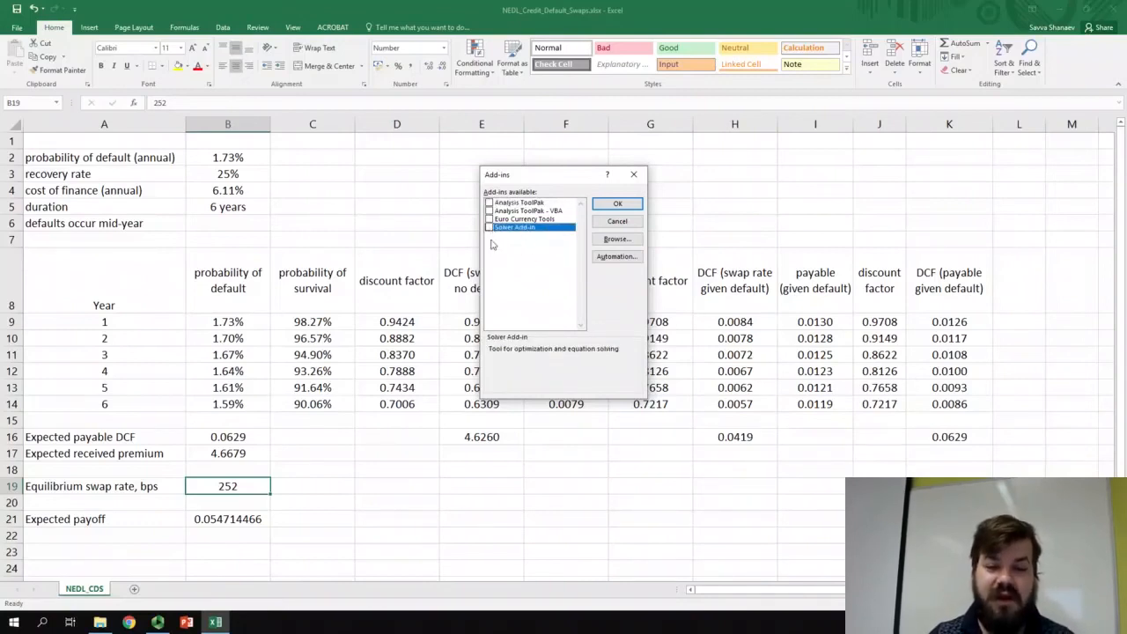
left_click(490, 227)
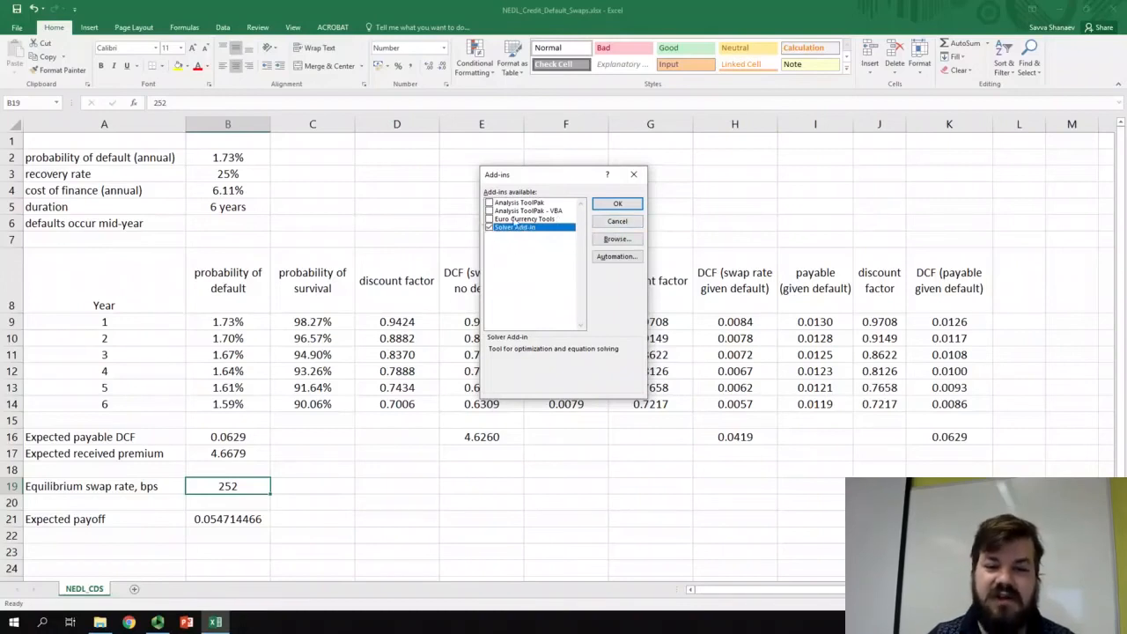
left_click(616, 205)
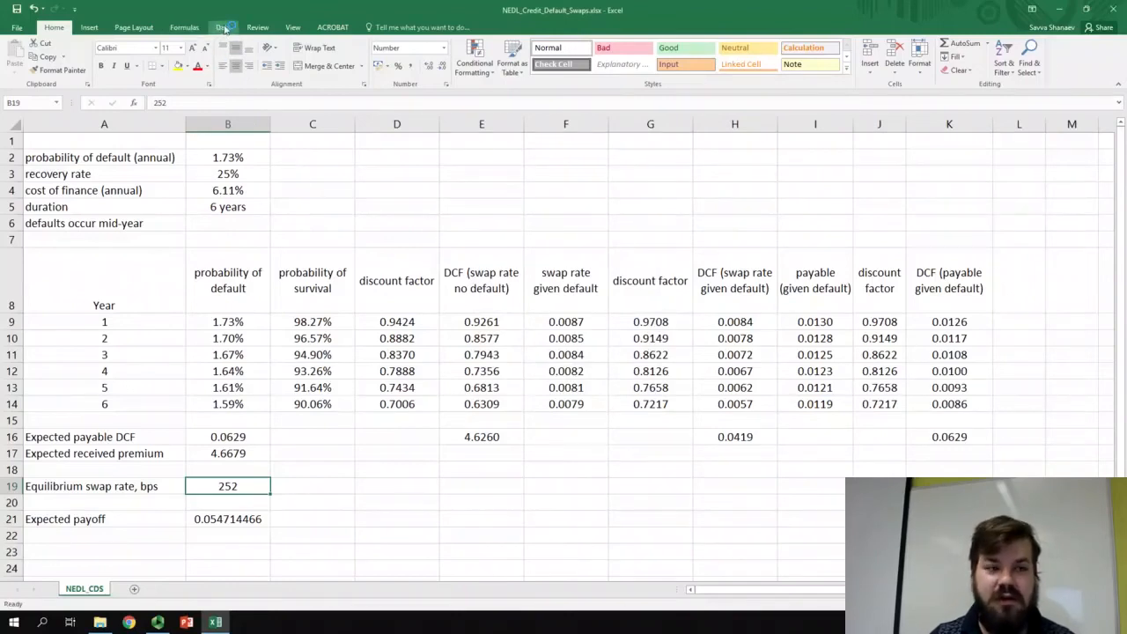
- Start Solver and set the objective to the expected payoff in B21 with a target value of 0
left_click(224, 29)
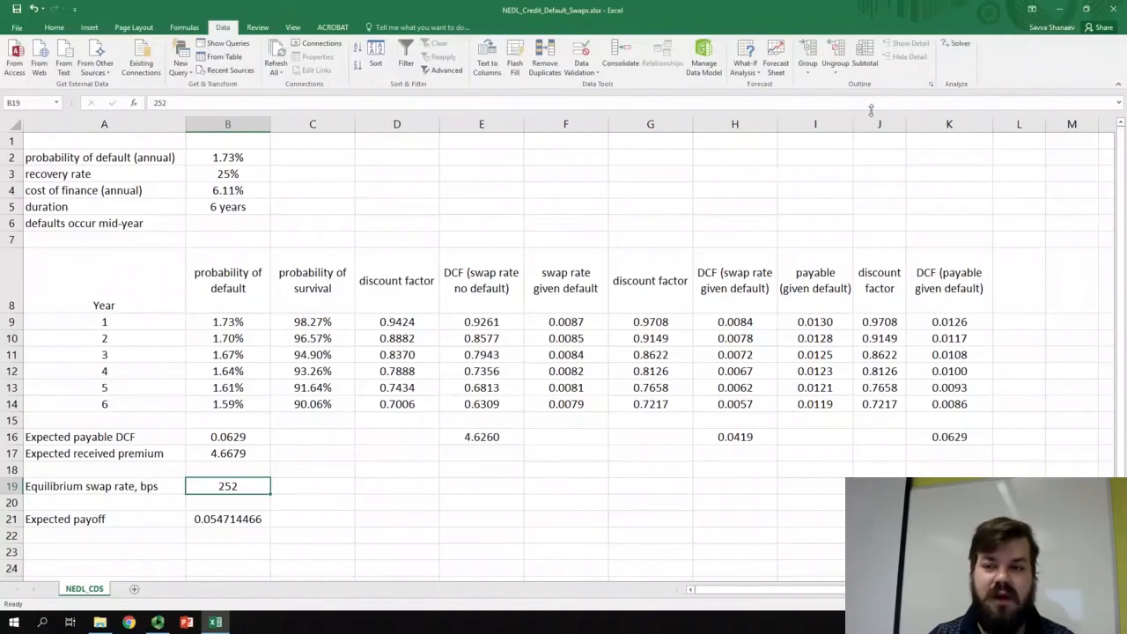
left_click(960, 45)
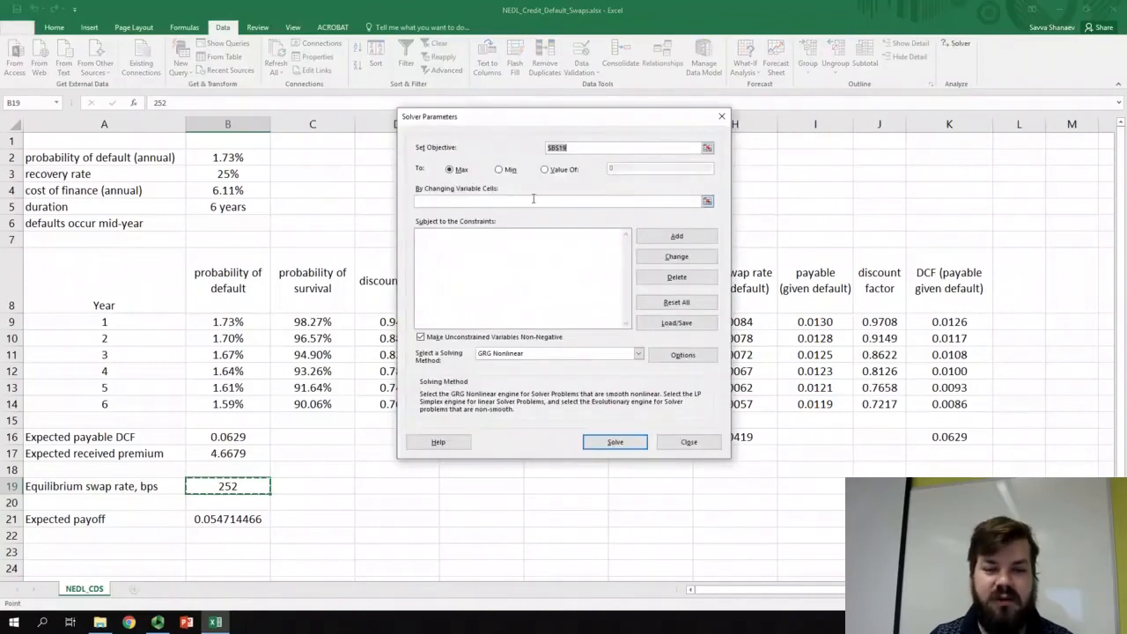
left_click(579, 147)
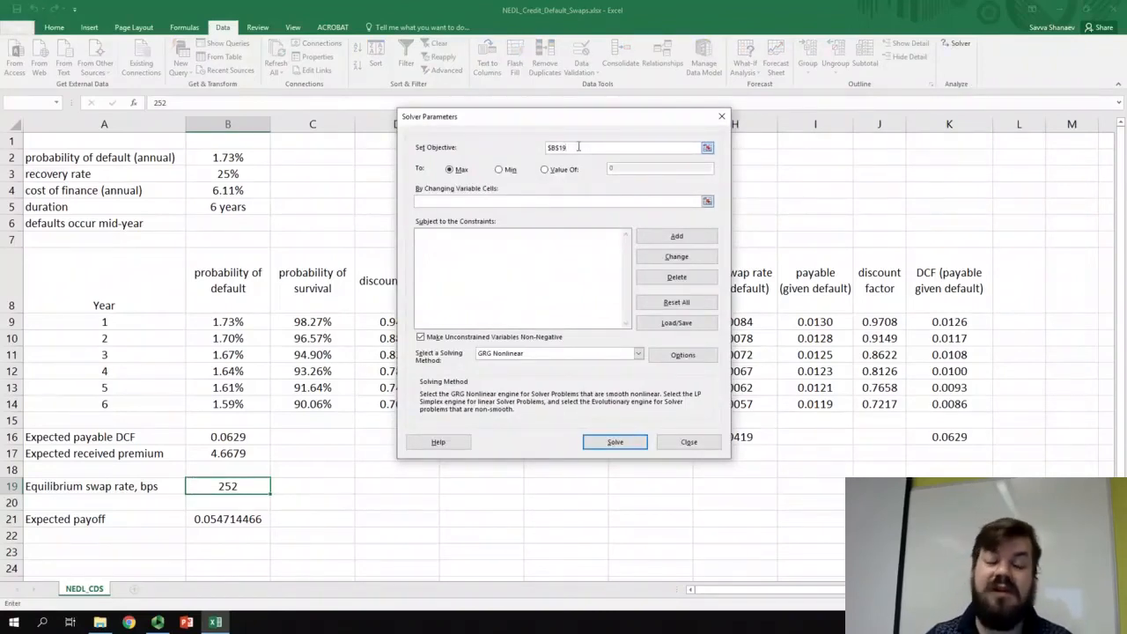
left_click_drag(578, 147, 546, 148)
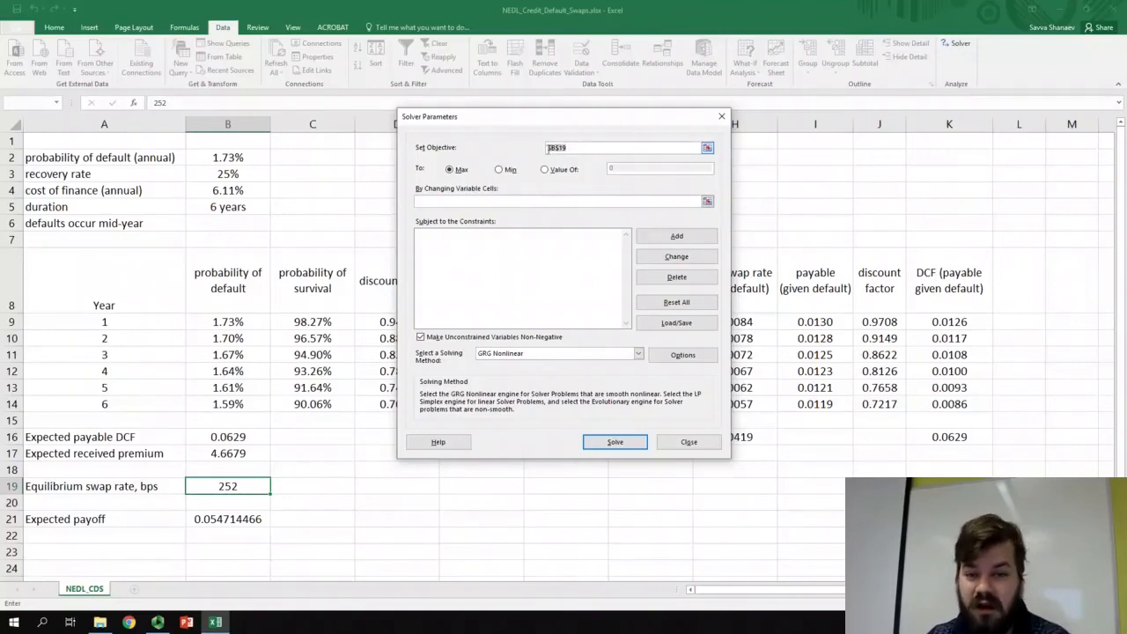
left_click(213, 520)
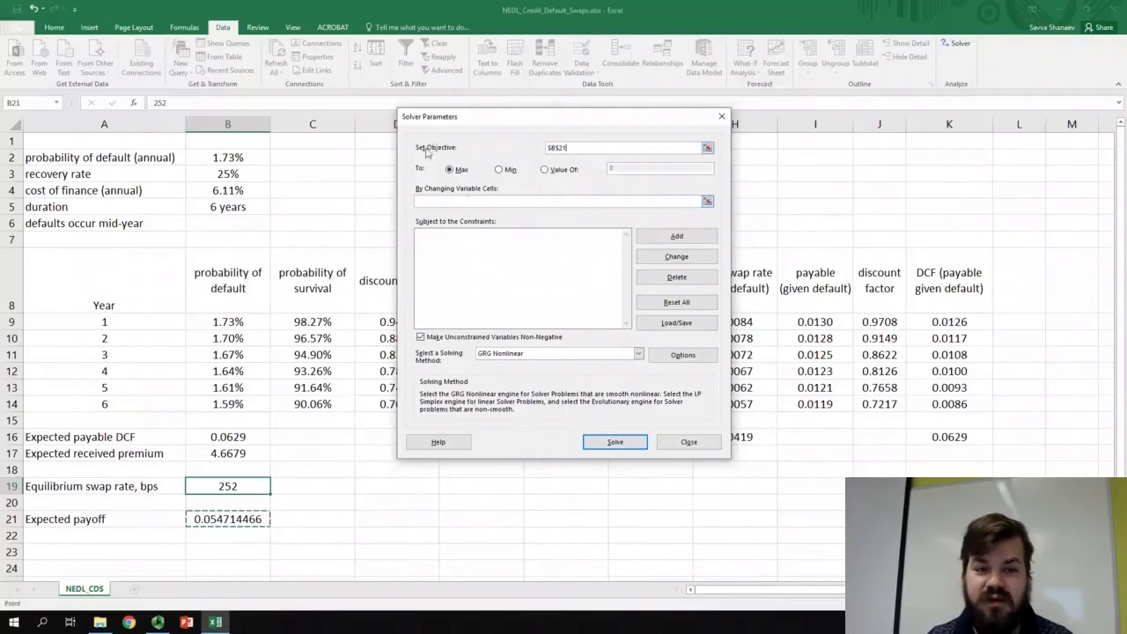
left_click(545, 170)
left_click(616, 168)
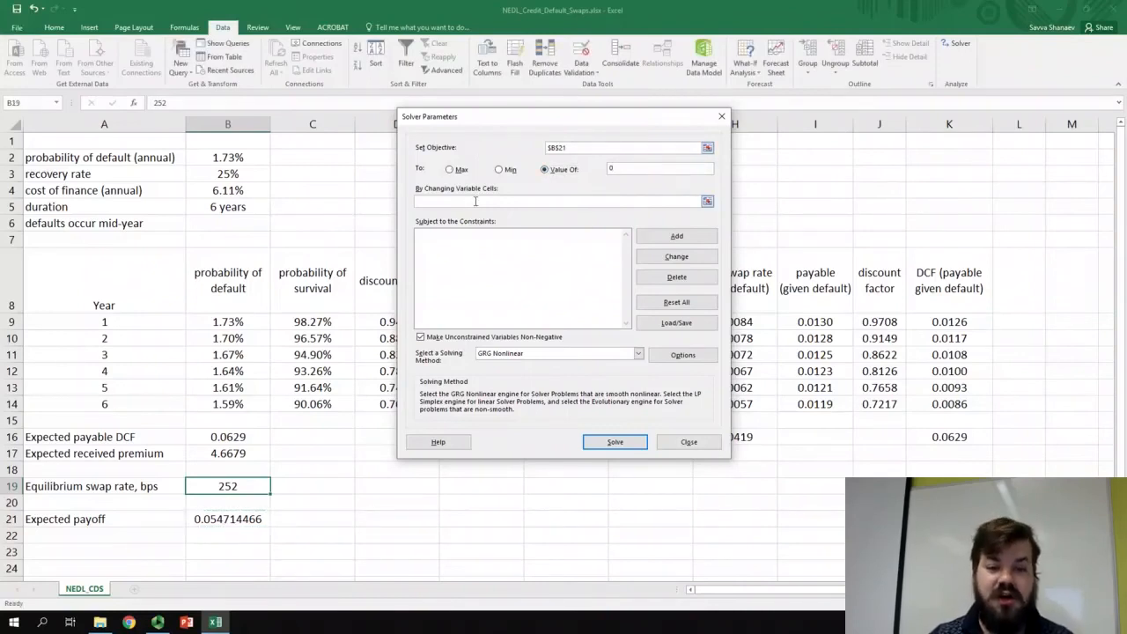
- Make the default probability in B2 the changing variable cell, run Solver and keep its solution
left_click(476, 201)
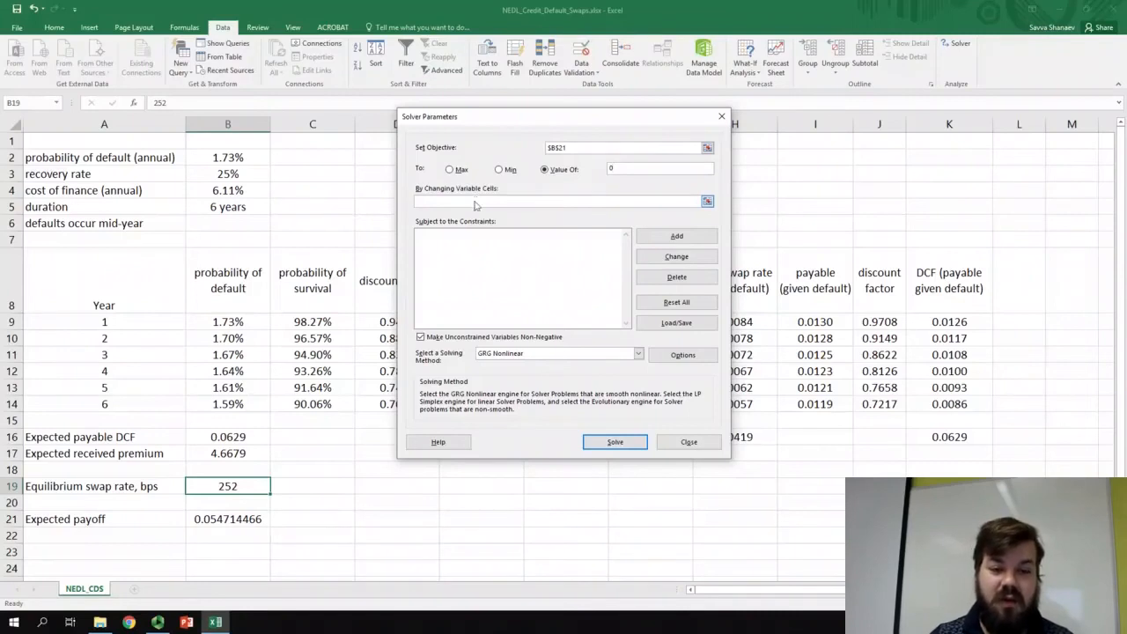
left_click(208, 156)
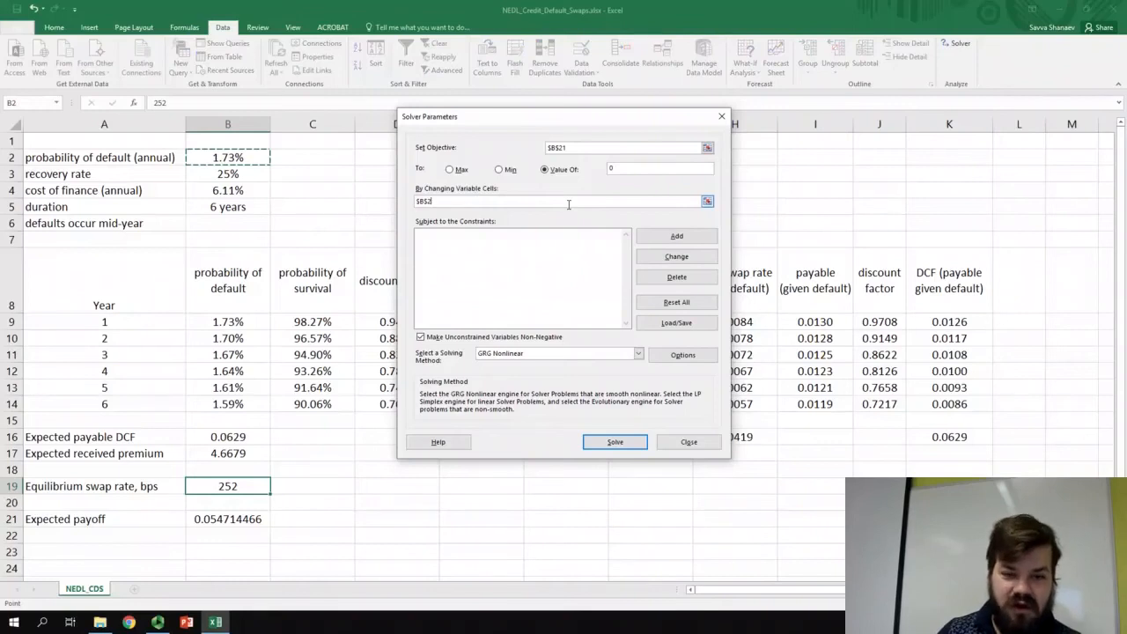
left_click(442, 201)
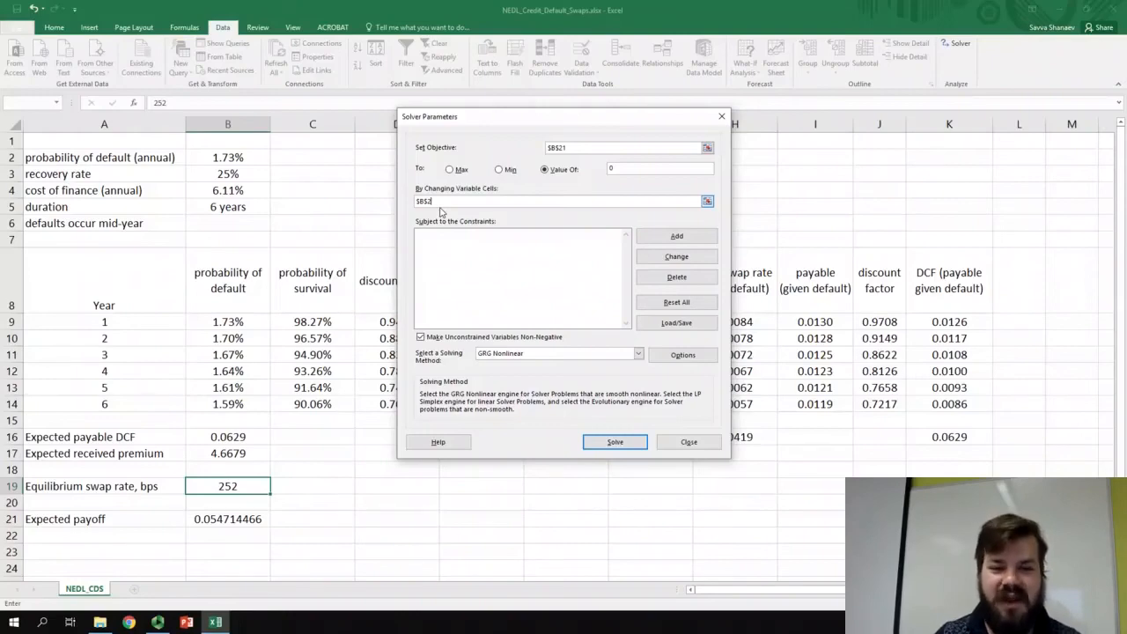
left_click(615, 441)
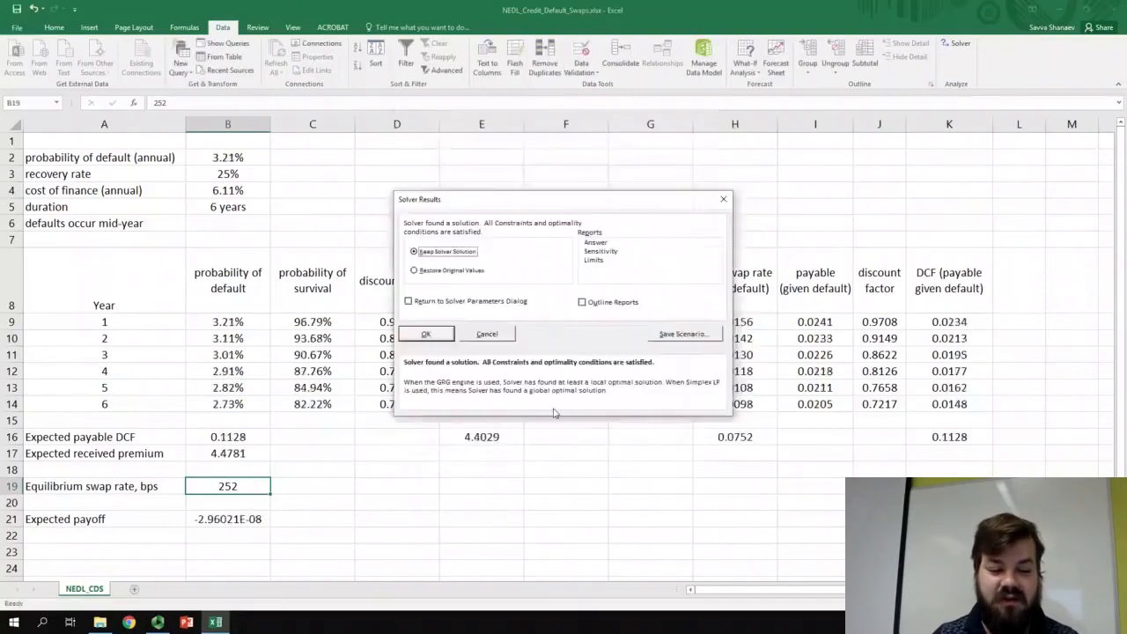
left_click(426, 335)
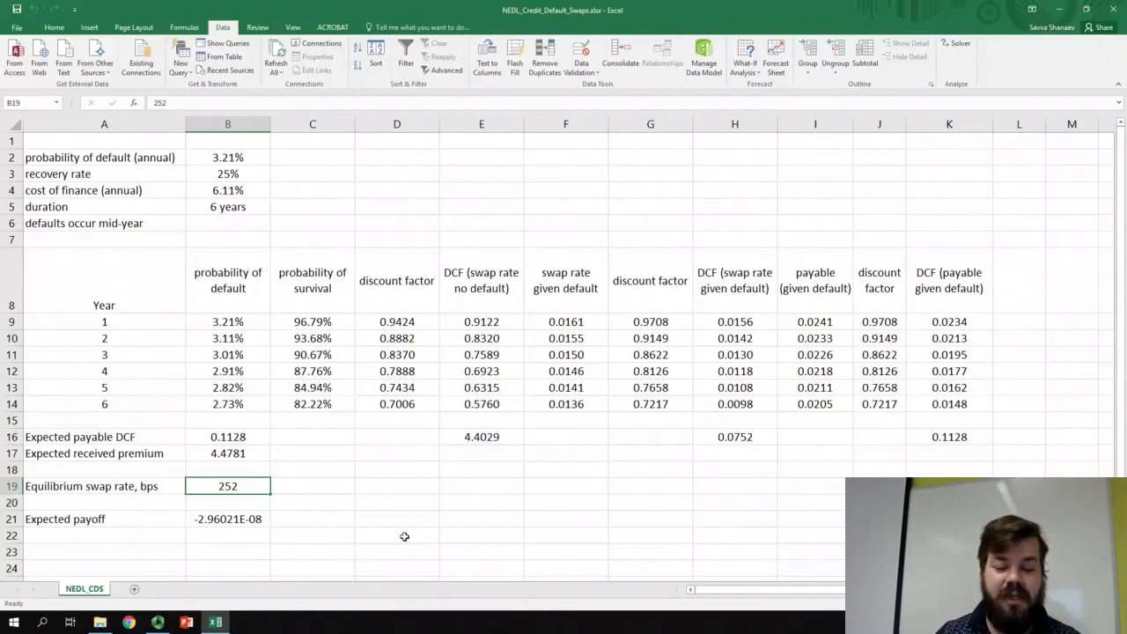
- Review the solved default probability in B2 with the swap rate in B19, the payoff in B21 and the other assumptions in B3:B5
left_click(237, 160)
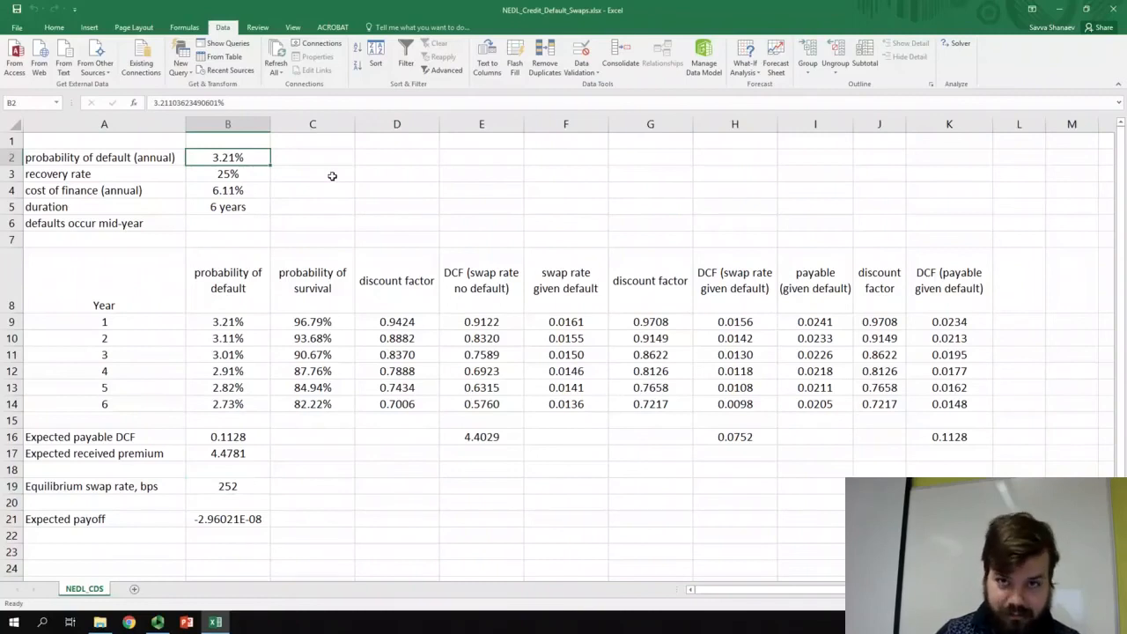
left_click(227, 486)
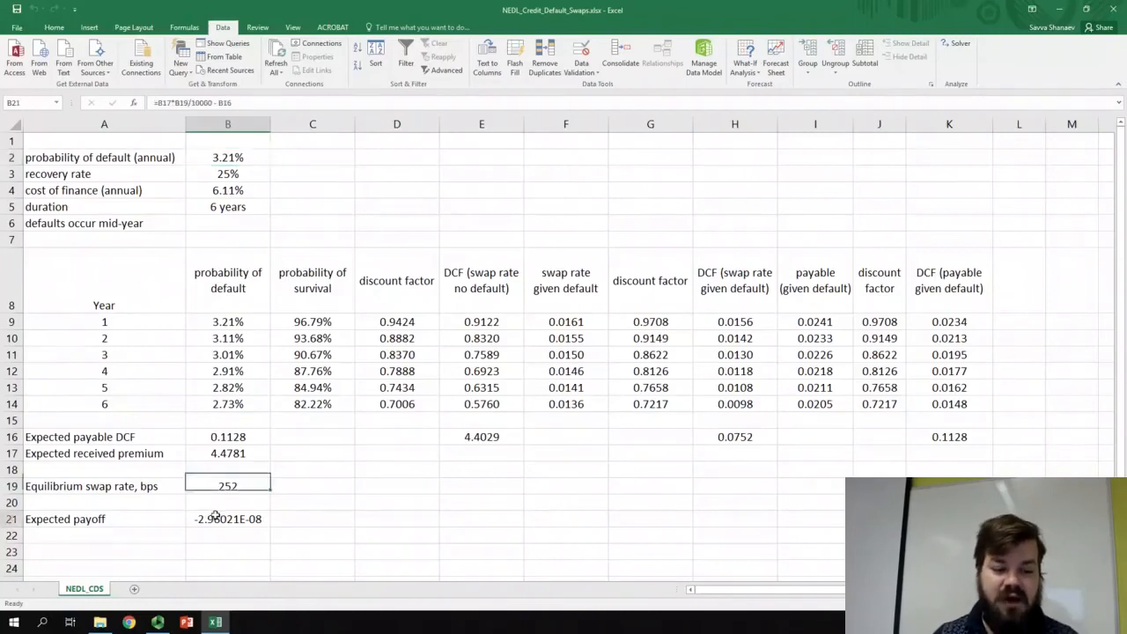
left_click(216, 518)
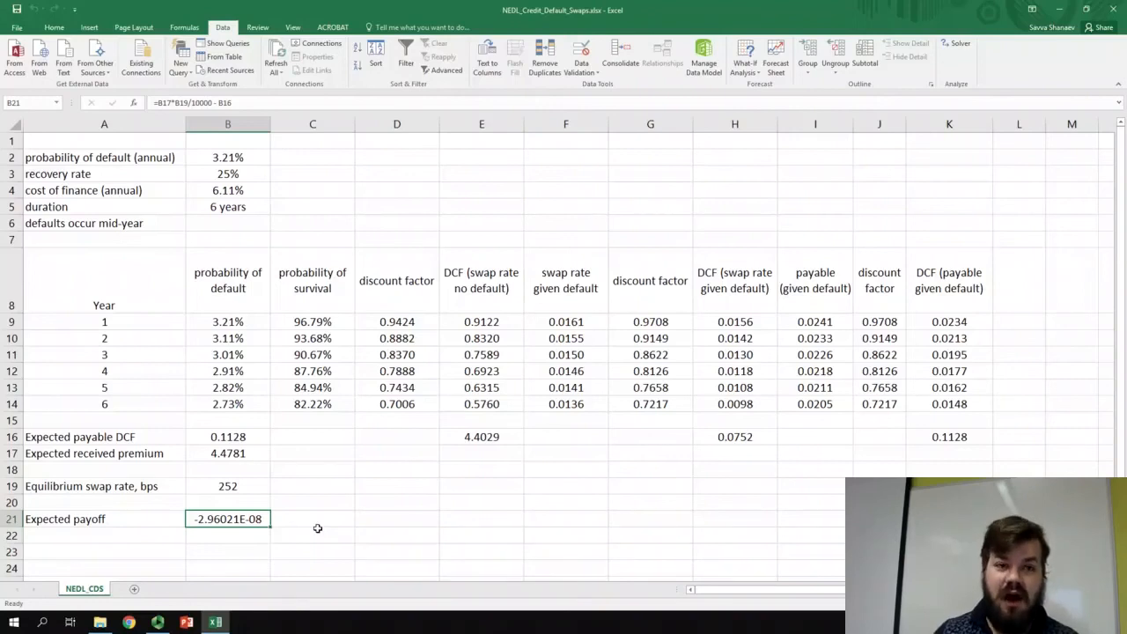
left_click_drag(226, 159, 227, 206)
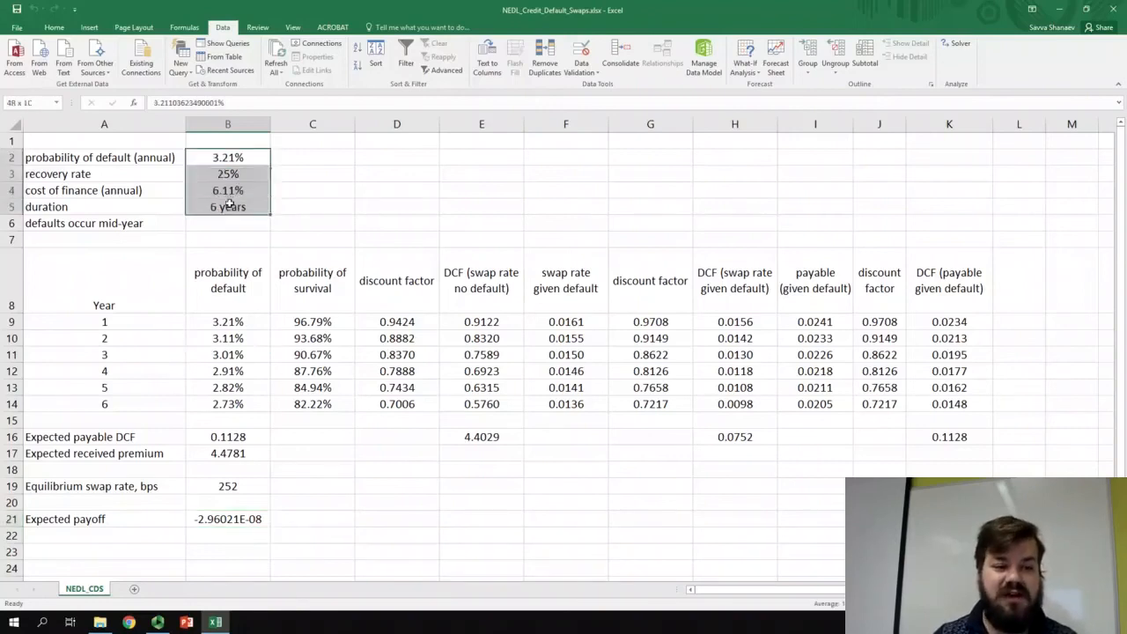
left_click(350, 209)
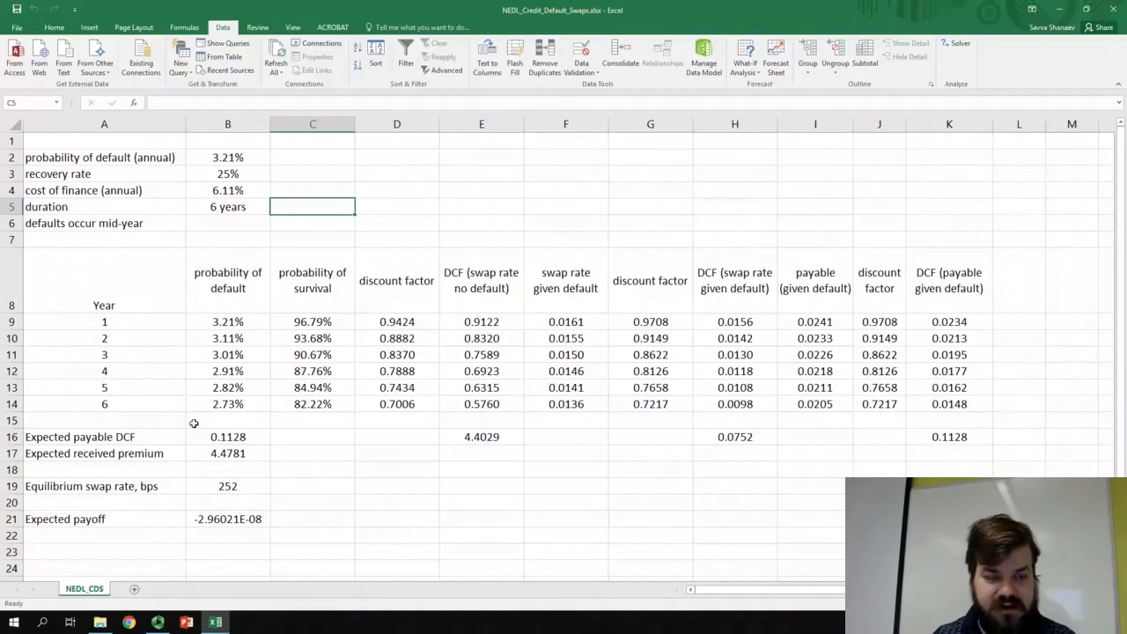
- Set the annual probability of default in B2 back to 1.73%
left_click(202, 156)
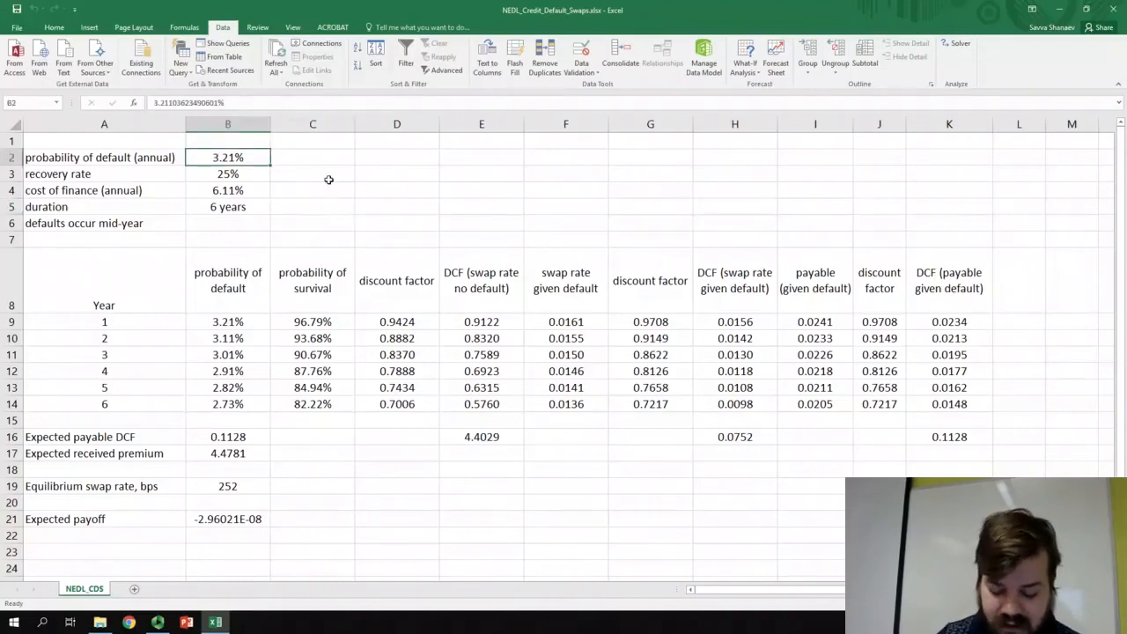
type("1.73")
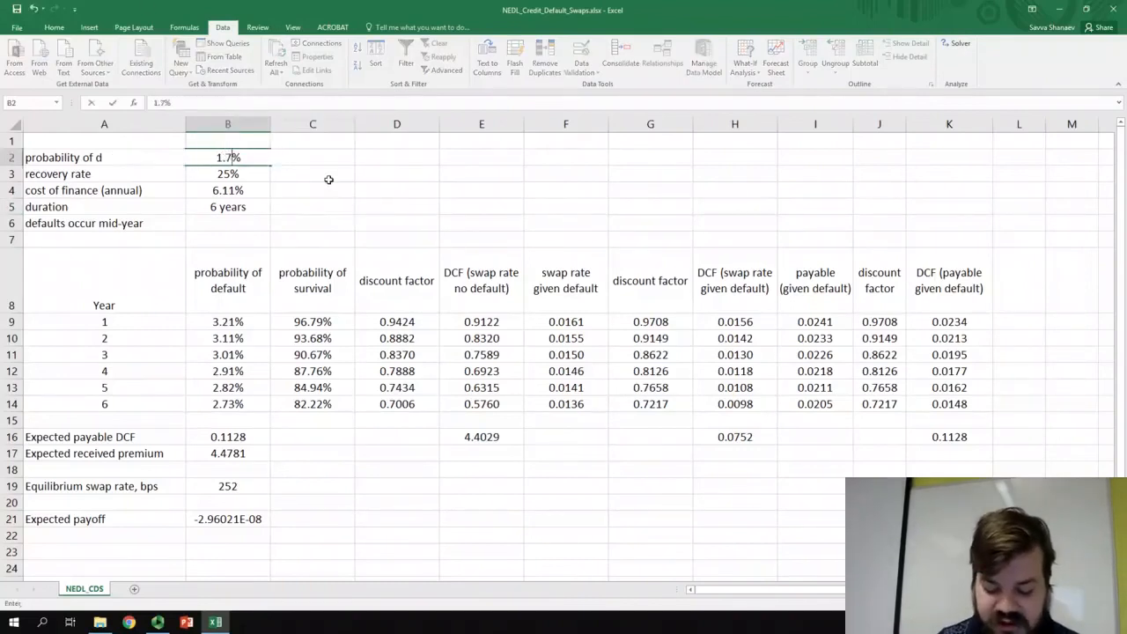
key("Return")
left_click(375, 543)
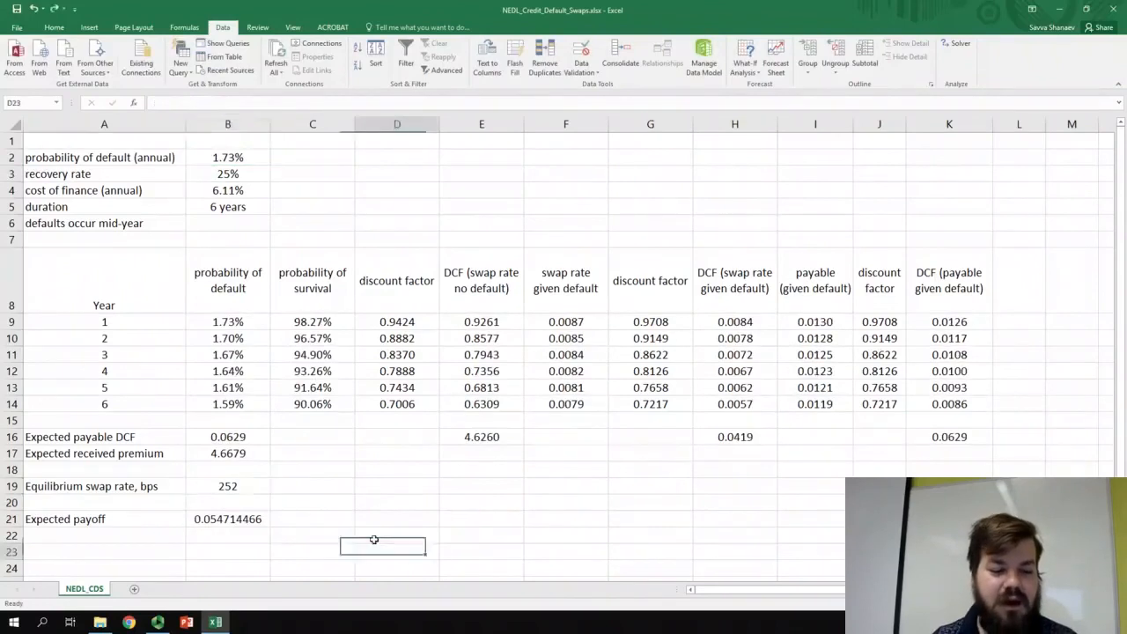
- Restore the equilibrium swap rate formula in B19 as =B16/B17*10000
left_click(218, 486)
type("=")
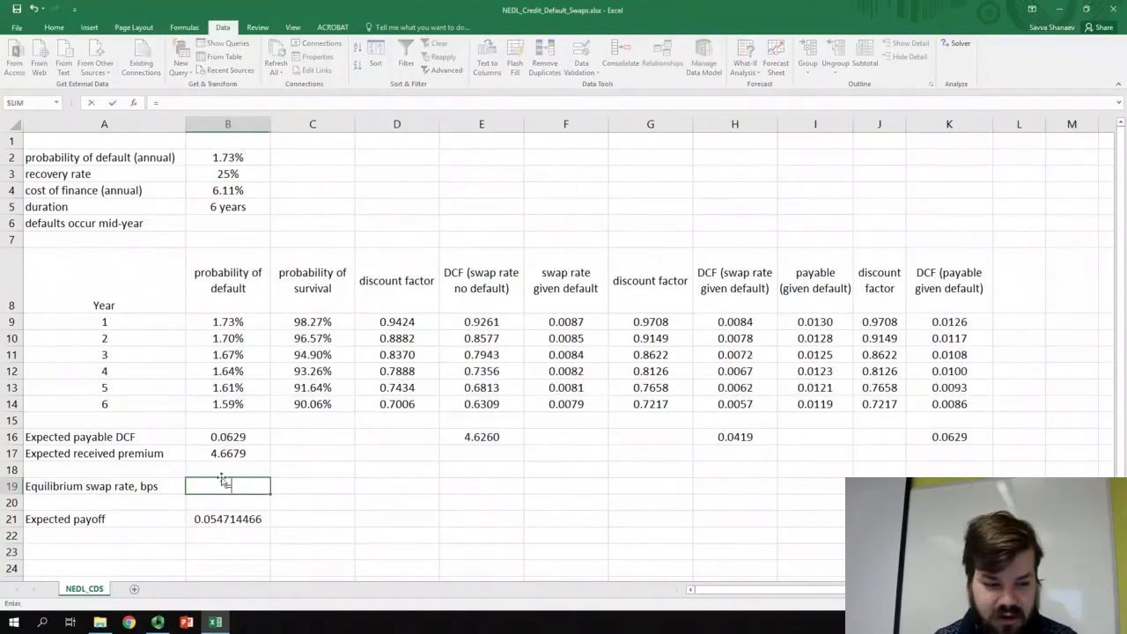
left_click(215, 437)
type("/")
left_click(228, 453)
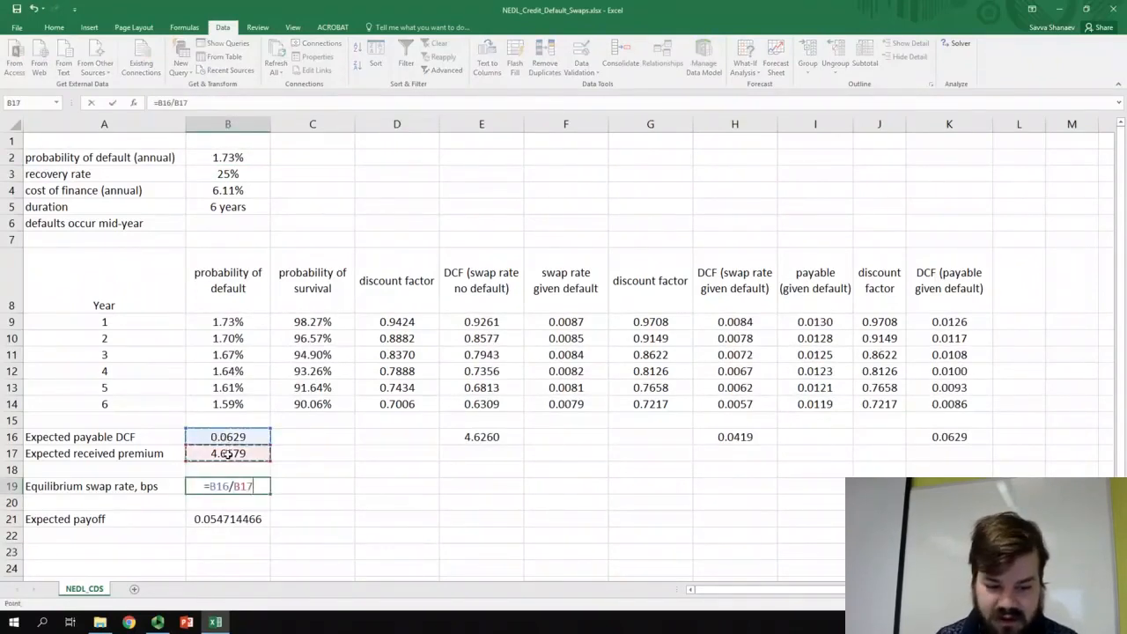
type("*10000")
key("Return")
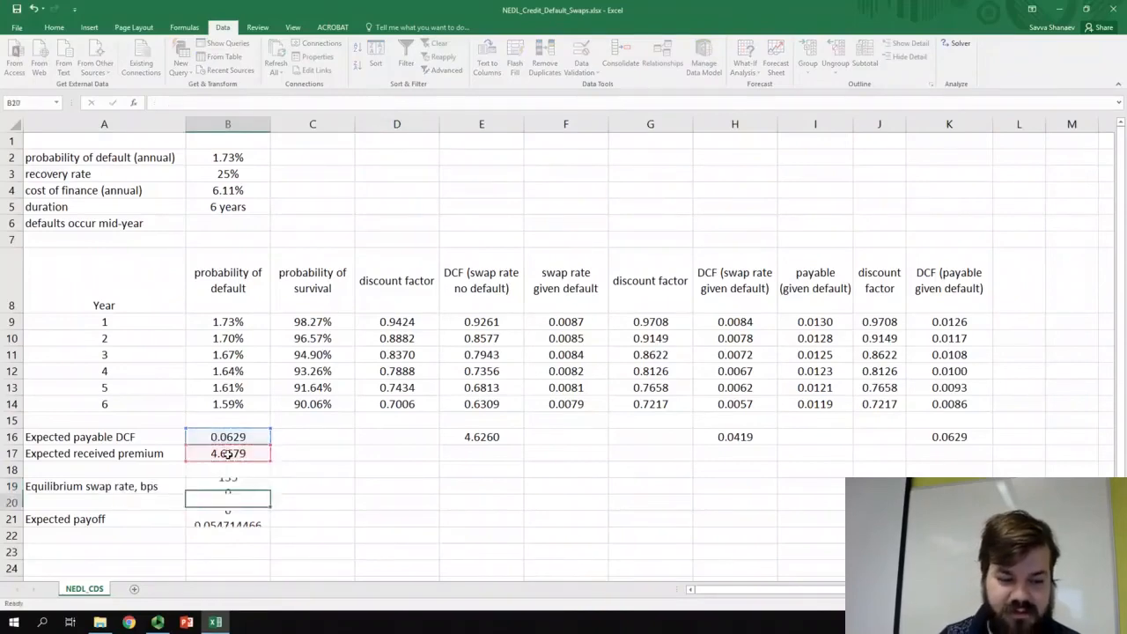
key("Up")
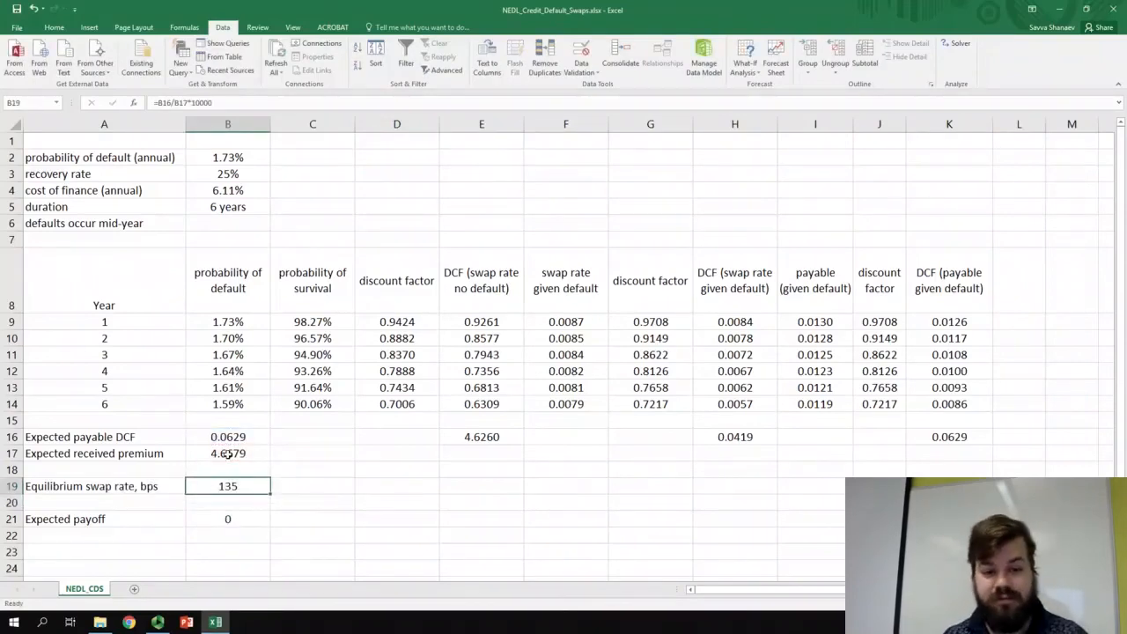
left_click(290, 483)
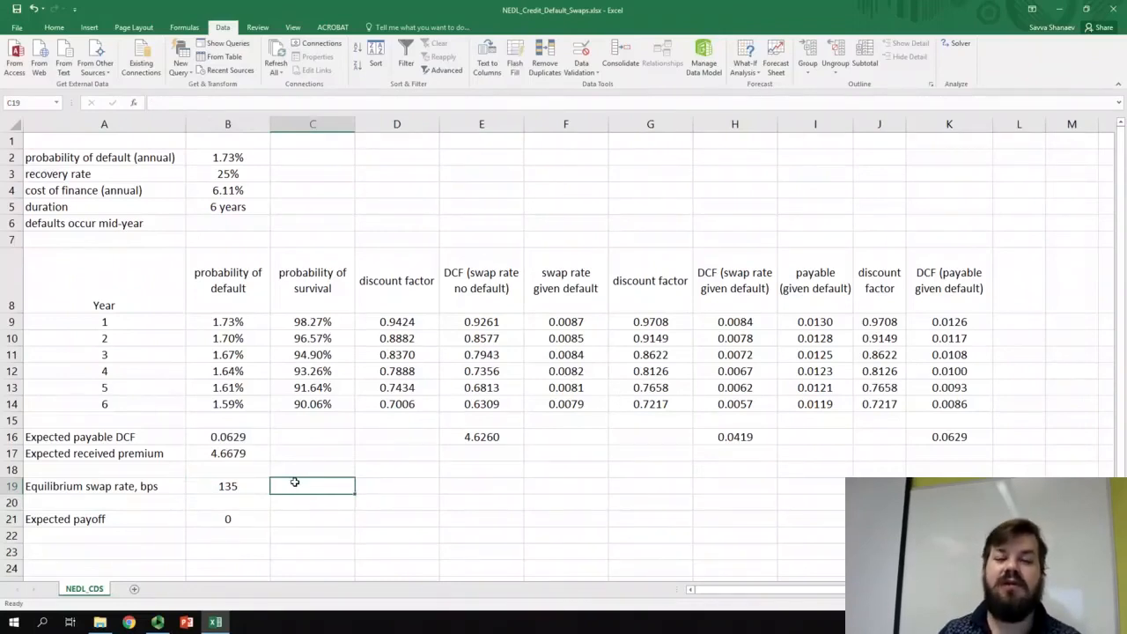
- Set the annual probability of default in B2 to 10% to test how the equilibrium swap rate responds
left_click_drag(235, 158, 238, 188)
left_click(425, 218)
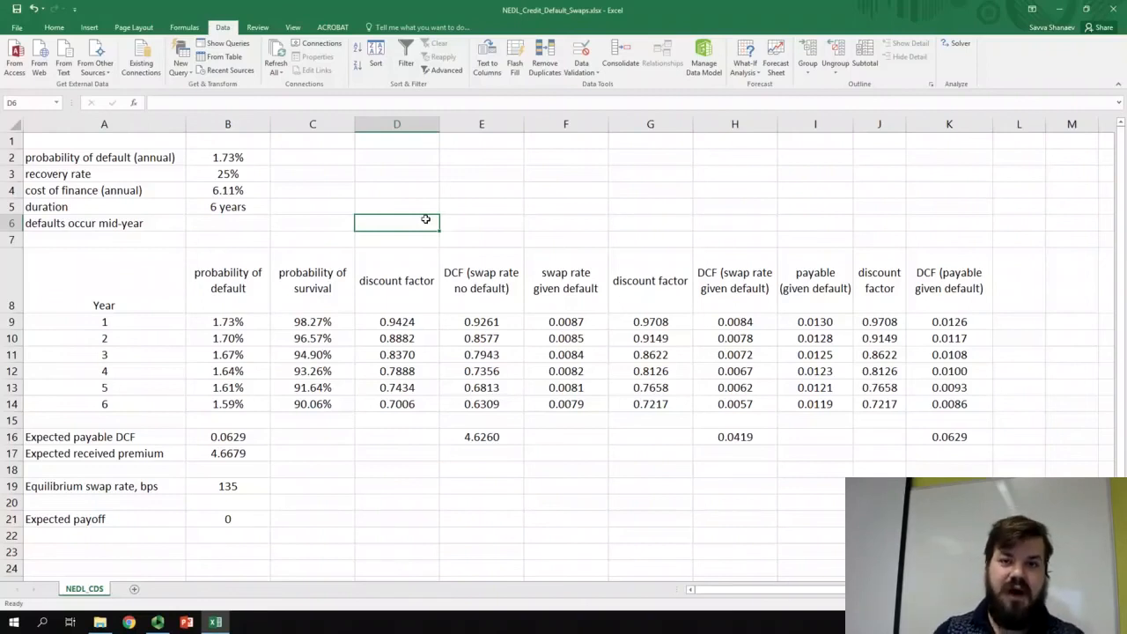
left_click(220, 158)
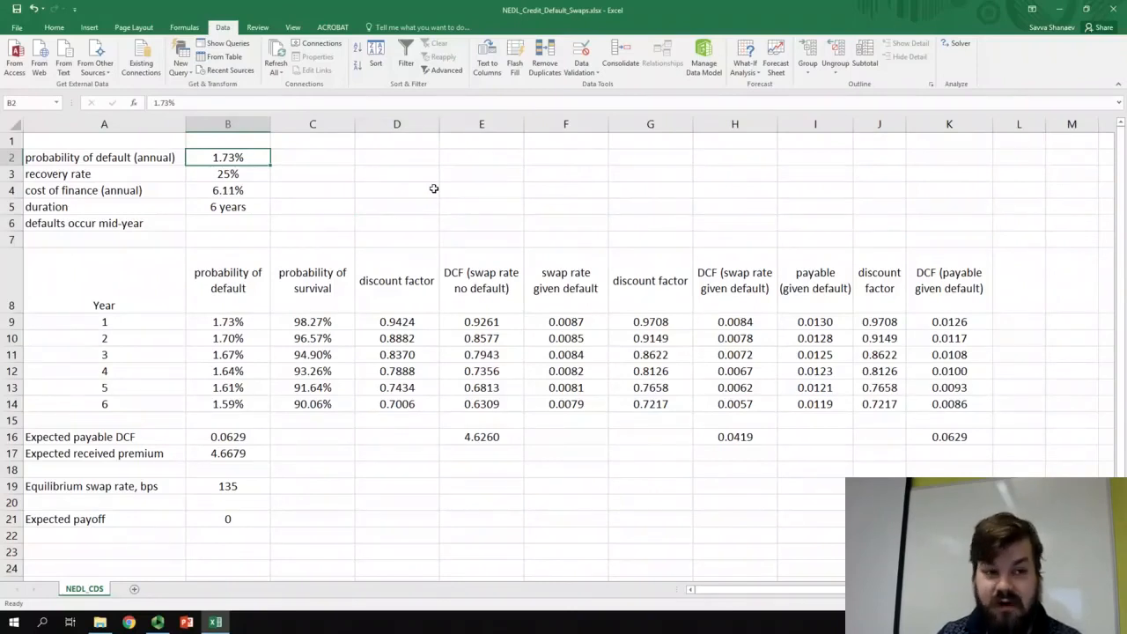
type("10")
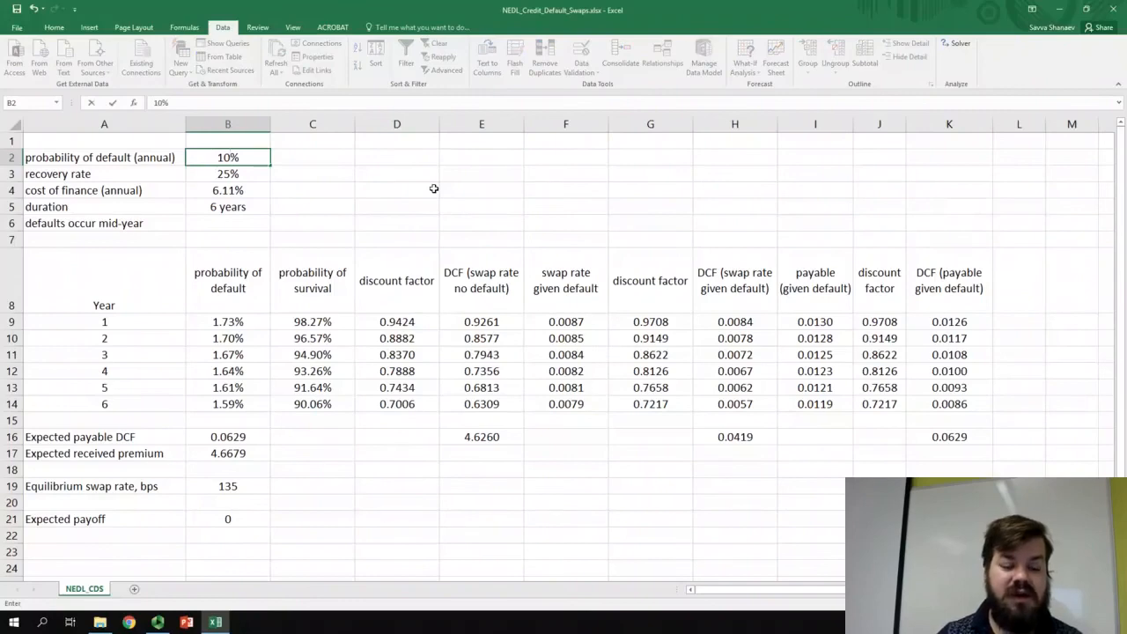
key("Return")
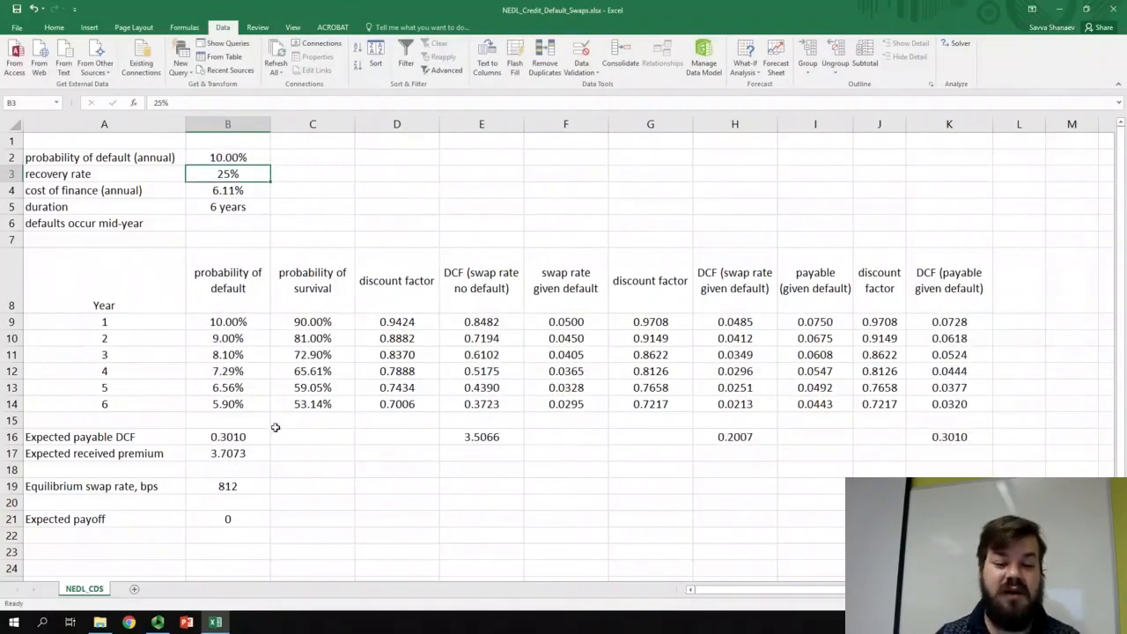
- Check the equilibrium swap rate in B19 and test it with the annual probability of default in B2 set to 0.1%
left_click(230, 485)
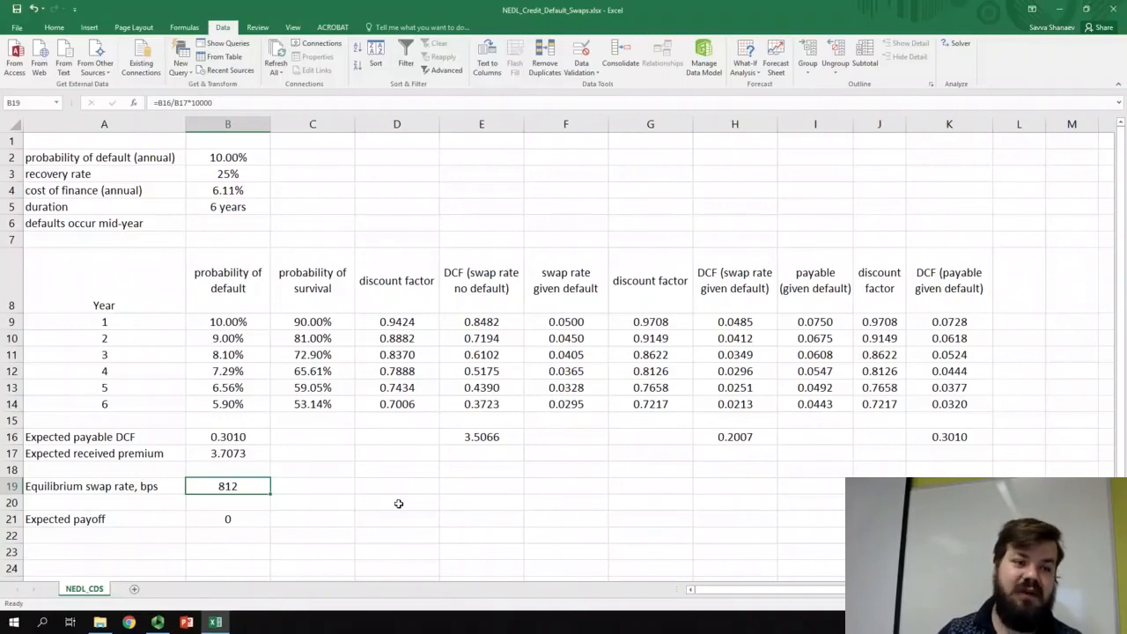
left_click(239, 155)
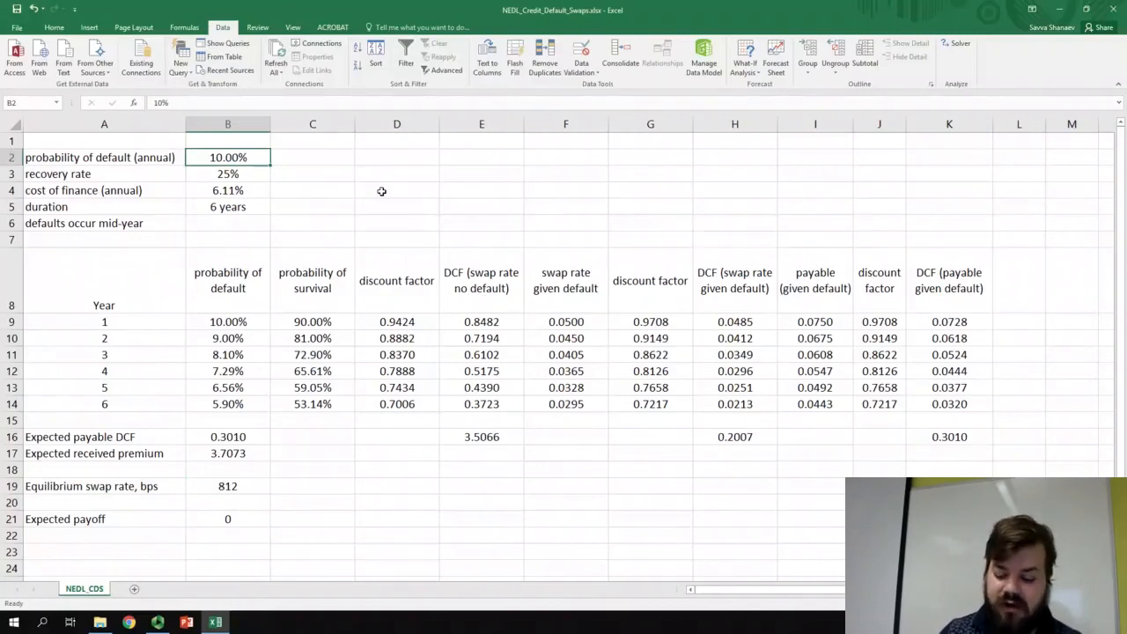
type("0.1")
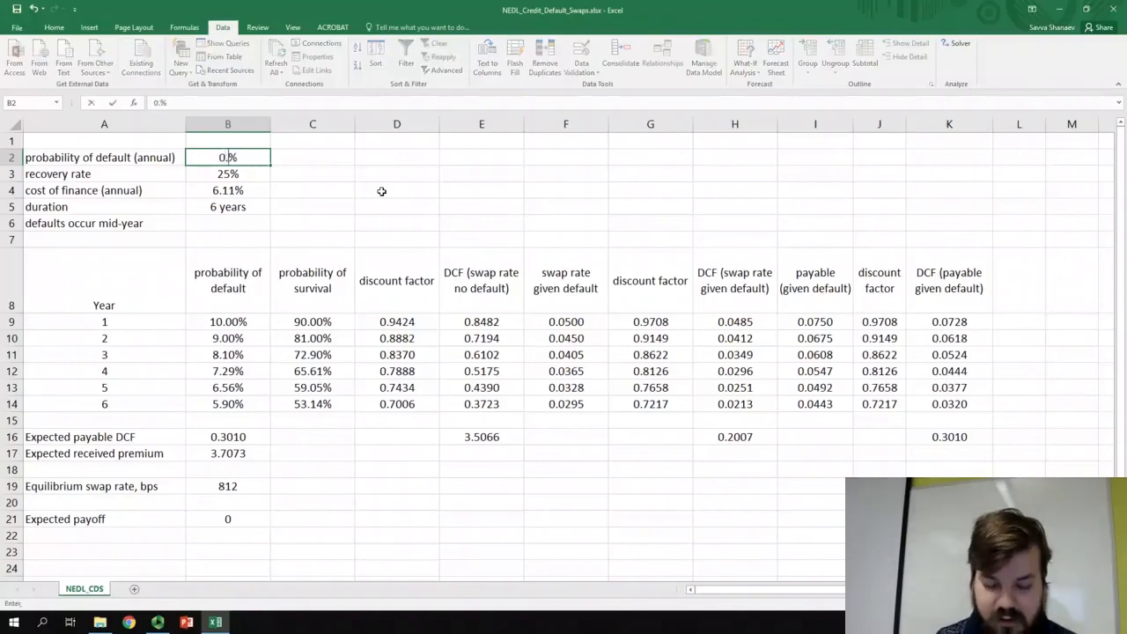
key("Return")
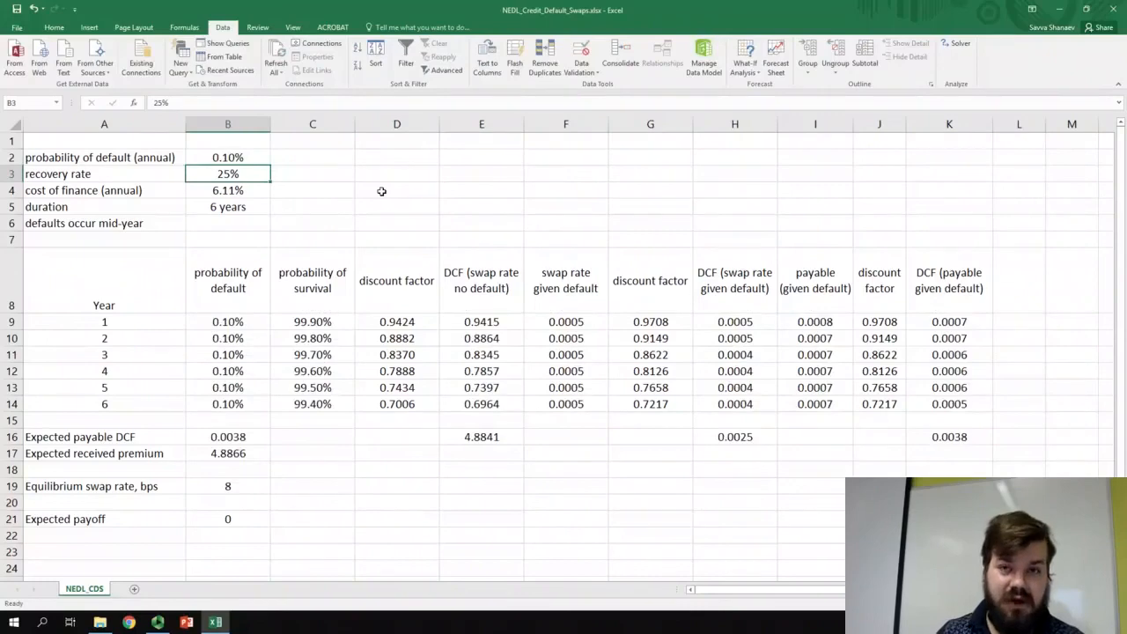
left_click(254, 485)
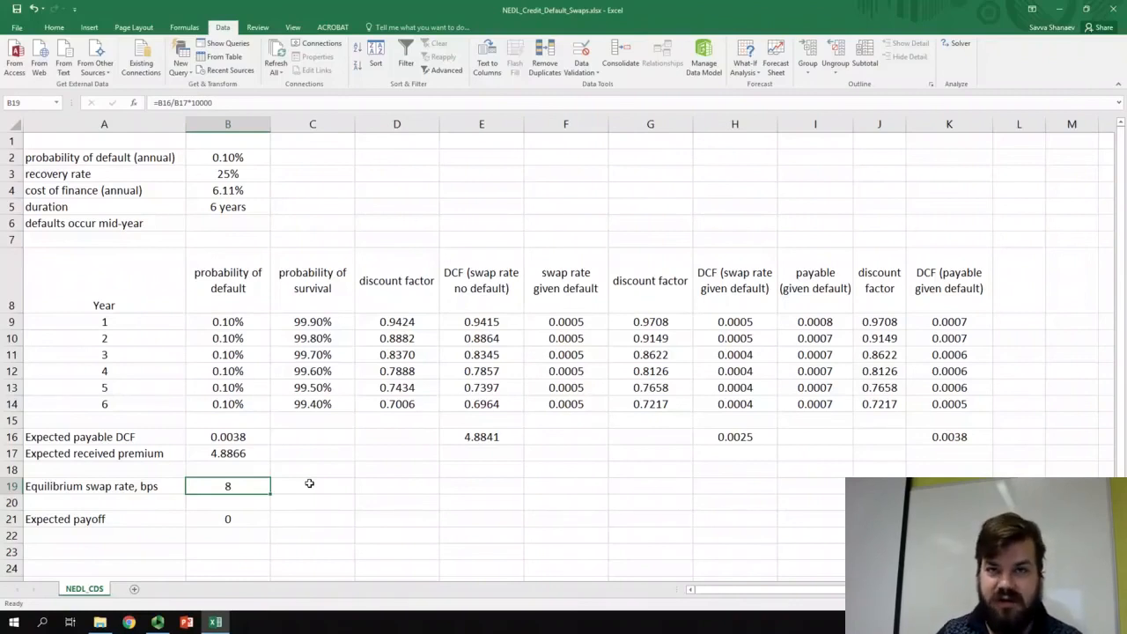
- Set the annual probability of default in B2 back to 1.73%
left_click(223, 159)
type("1.73")
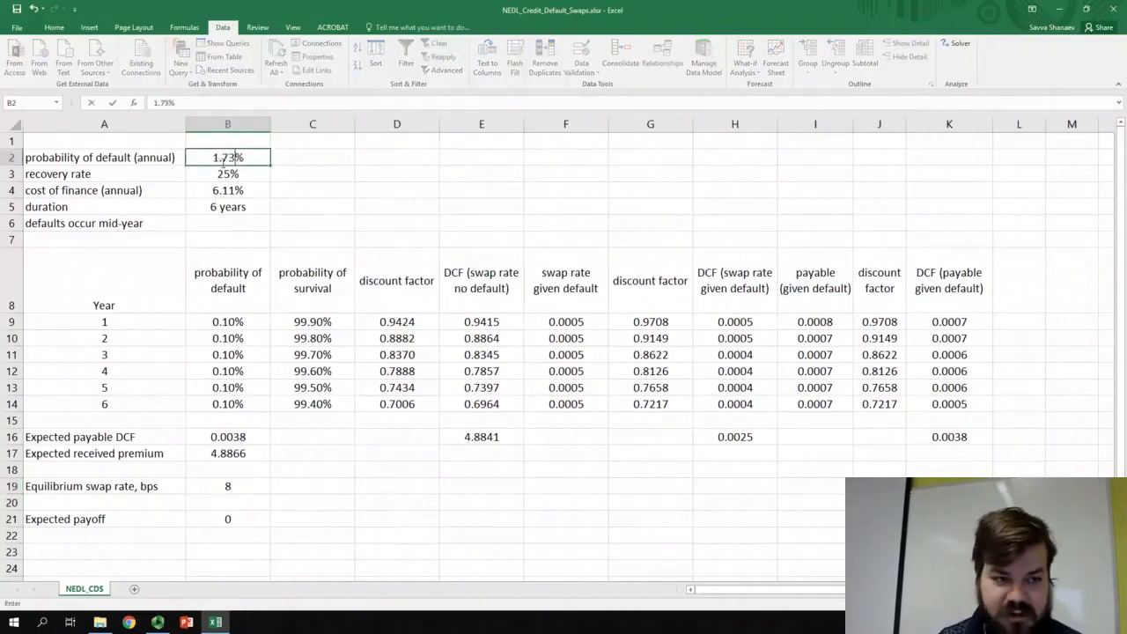
key("Return")
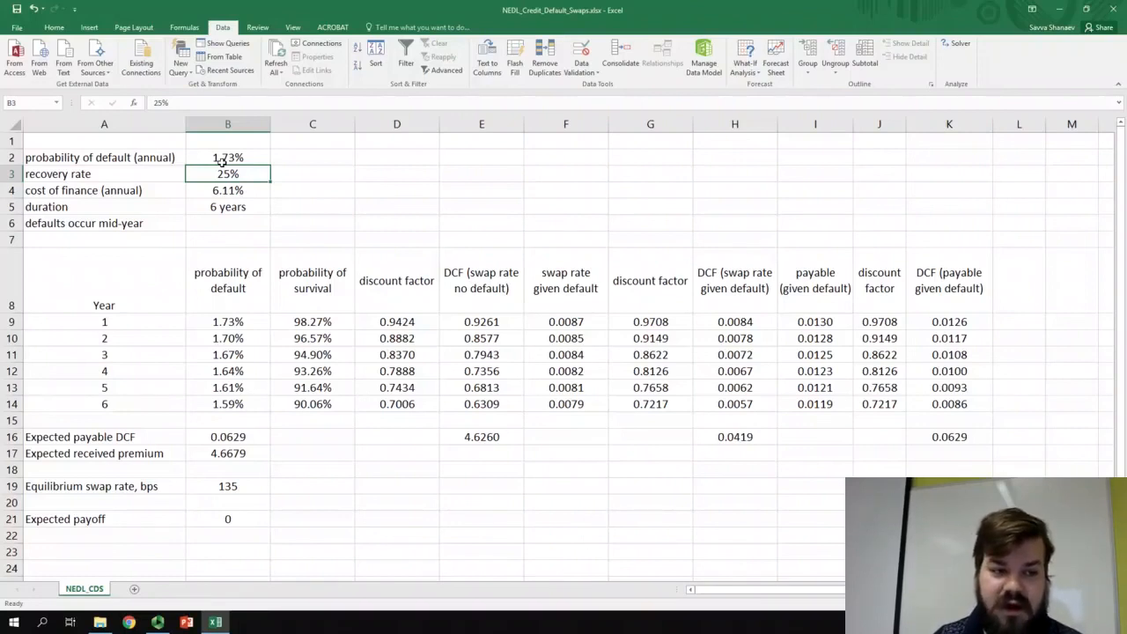
- Test the swap rate's sensitivity to the recovery rate by setting B3 to 50% and after that to 5%
type("50")
key("Return")
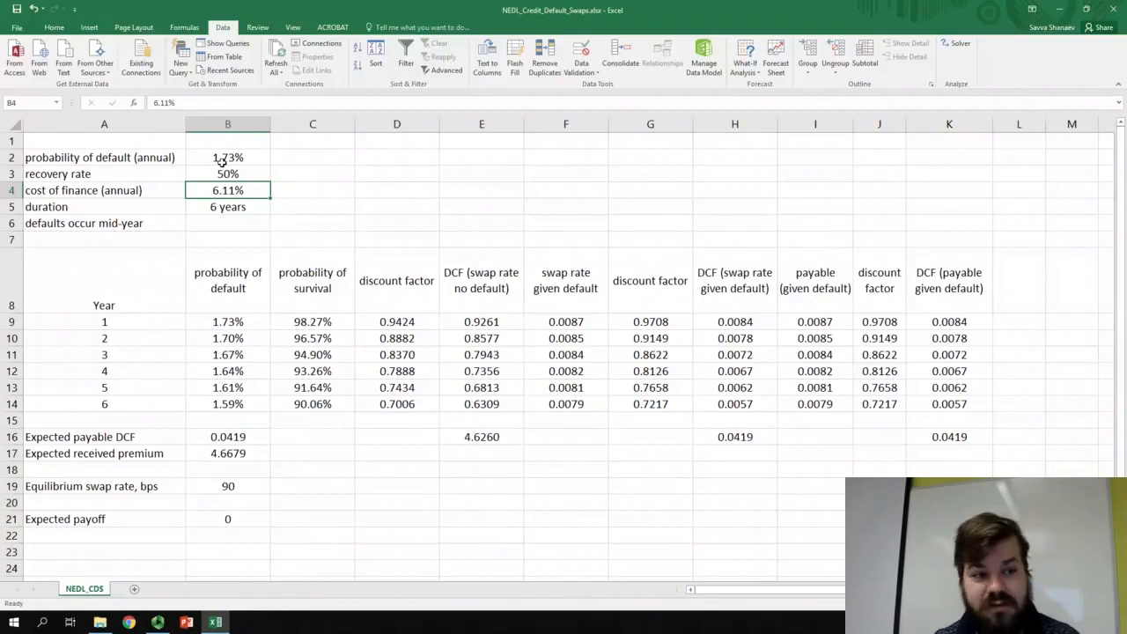
key("Up")
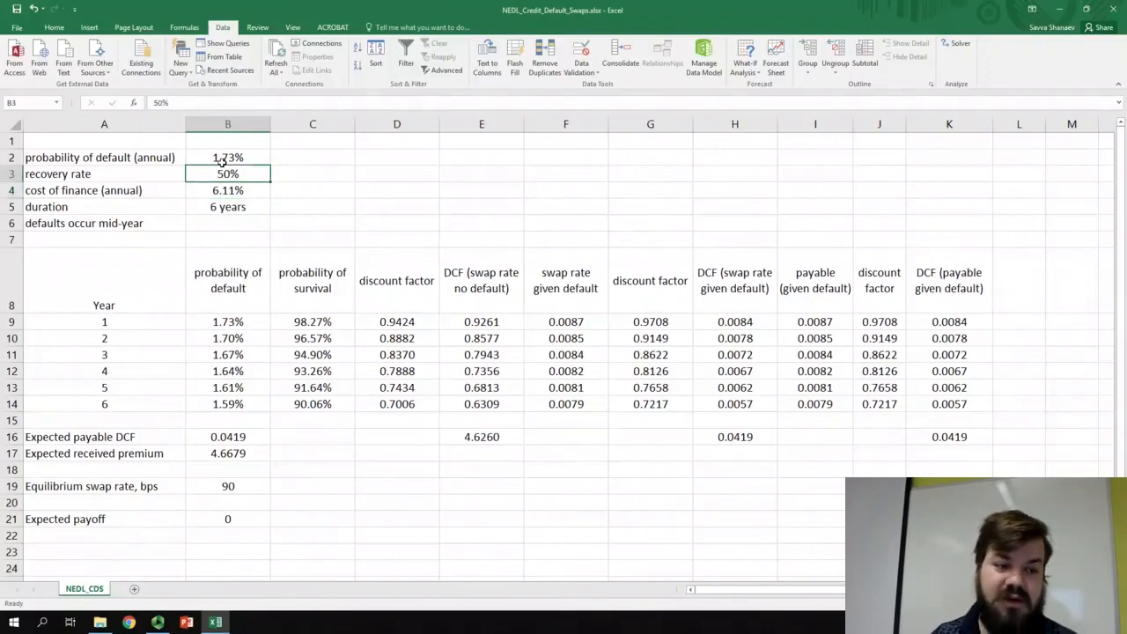
type("5")
key("Return")
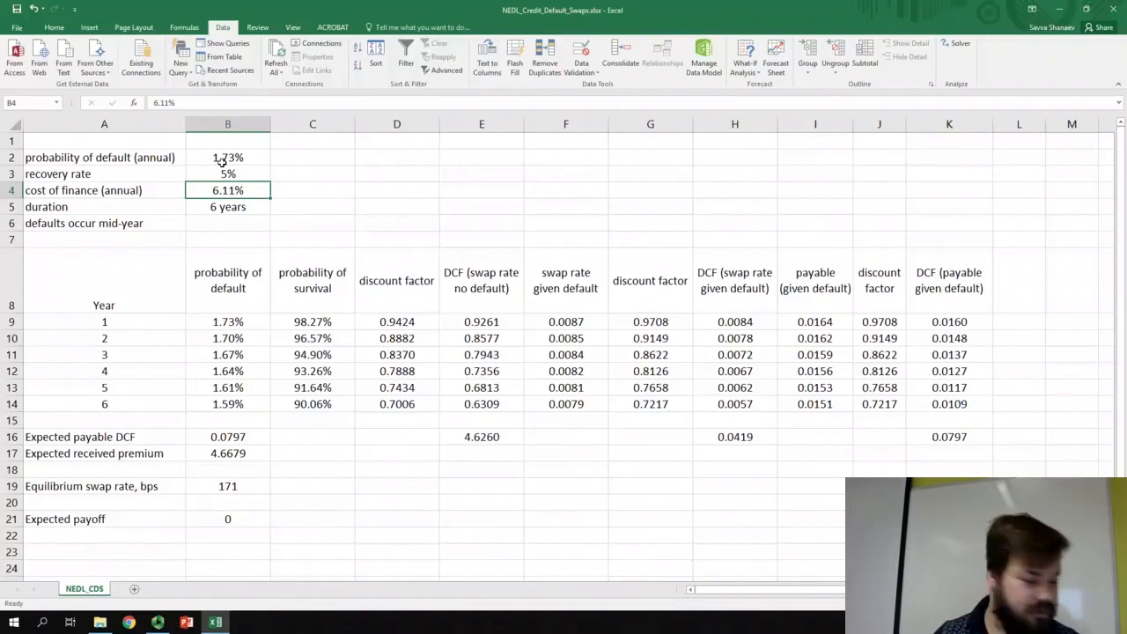
- Set the recovery rate in B3 back to 25% and select the duration in B5
left_click(226, 174)
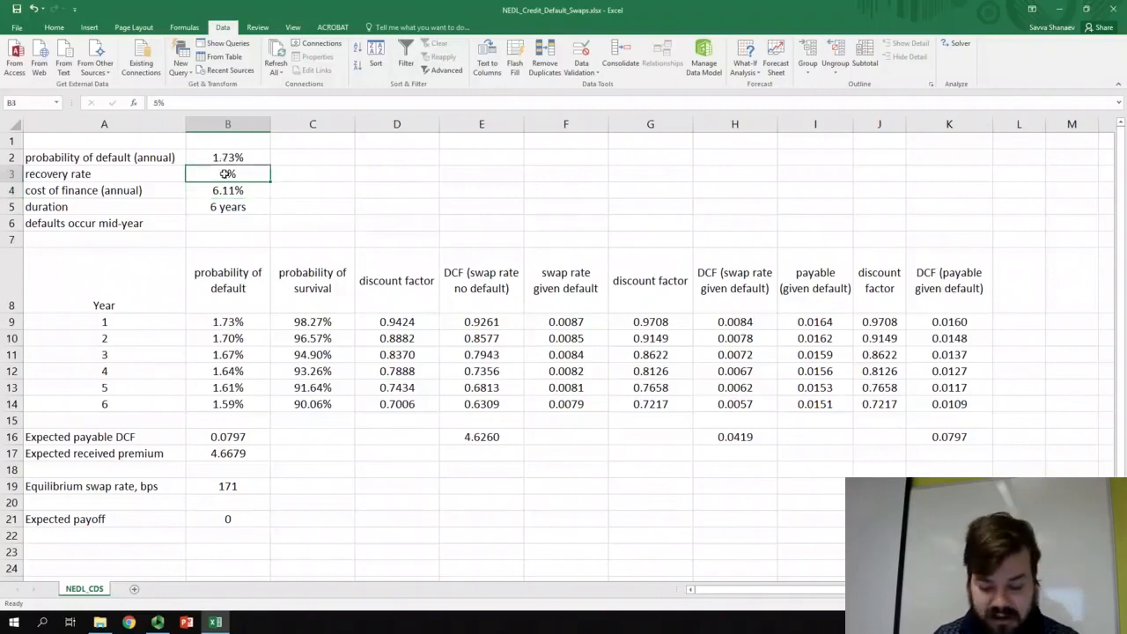
type("25")
key("Return")
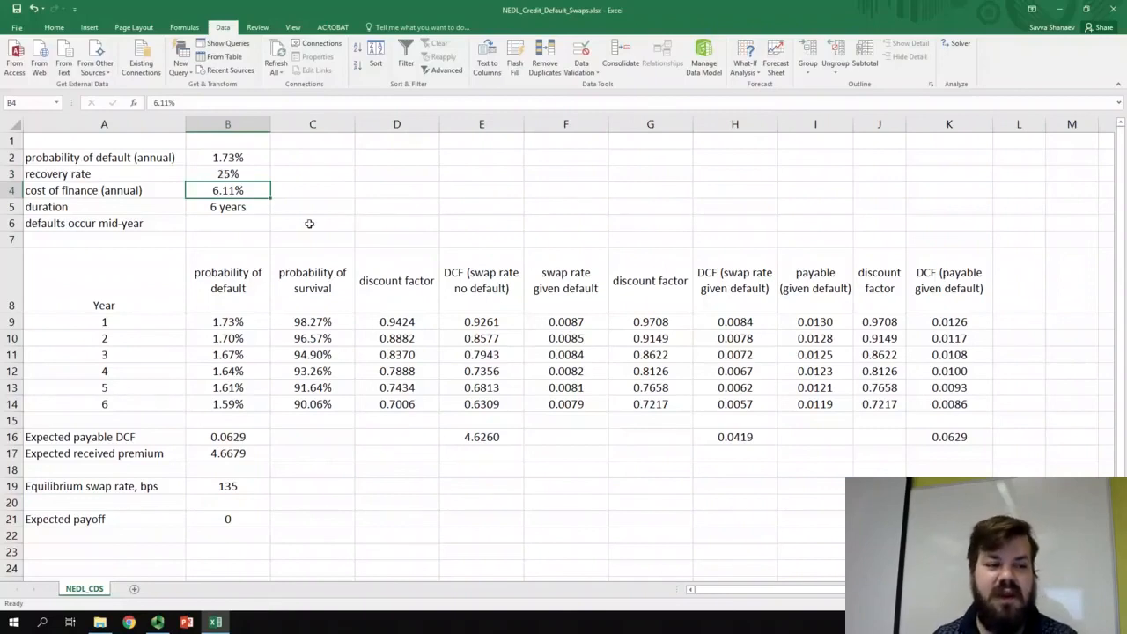
left_click(256, 211)
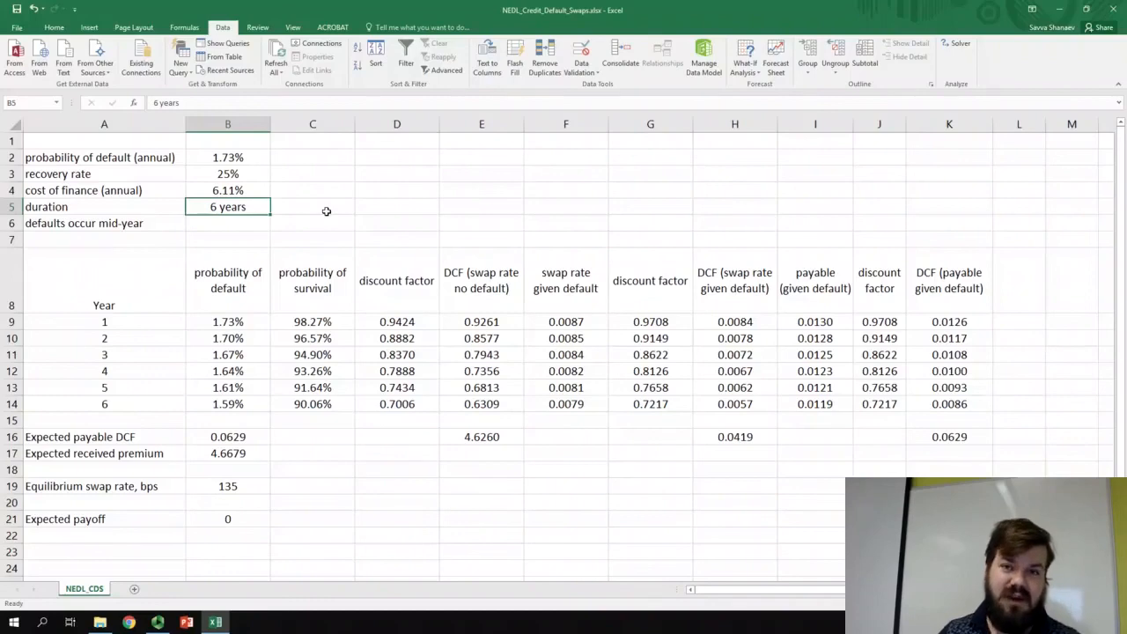